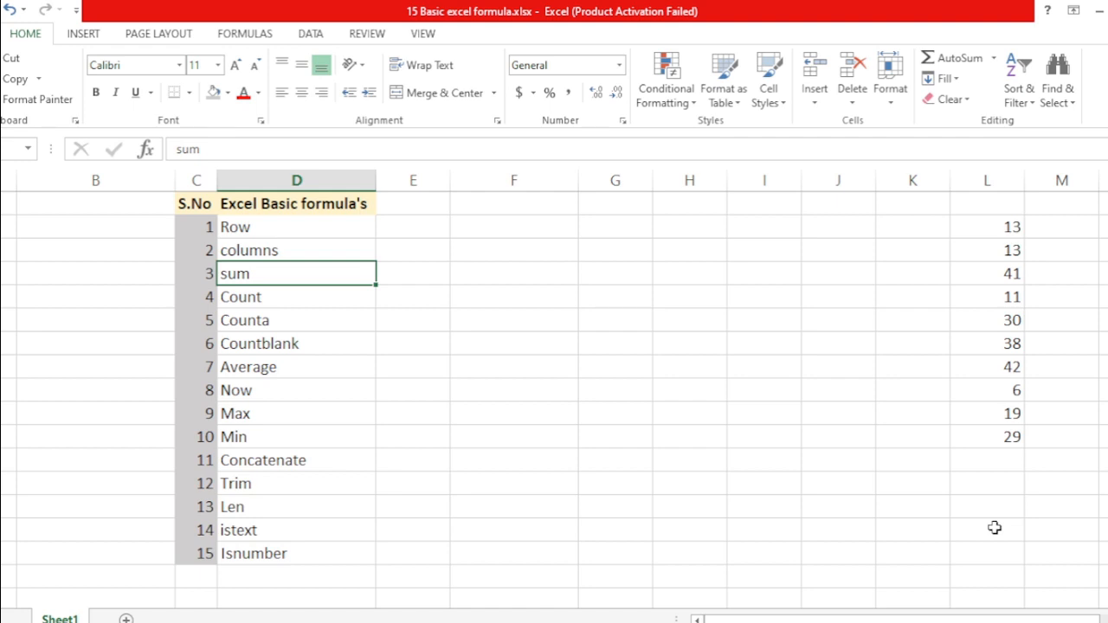
Enter =ROW() in F2, beside Row, so it returns 2
key("Up")
key("Up")
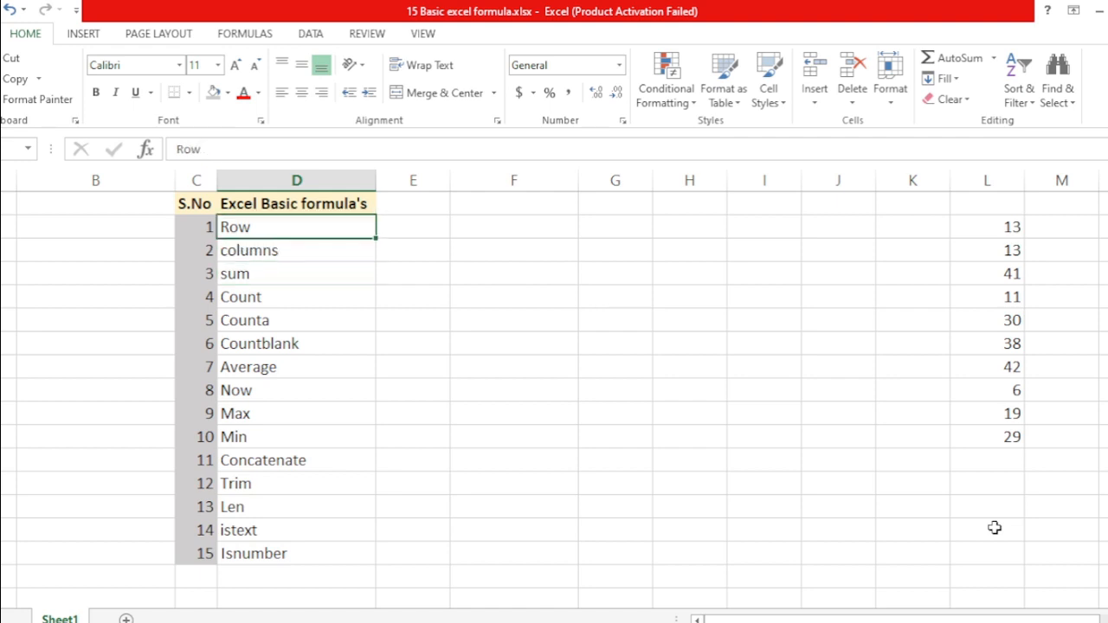
key("Right")
key("Right")
key("Left")
key("Left")
key("Right")
key("Right")
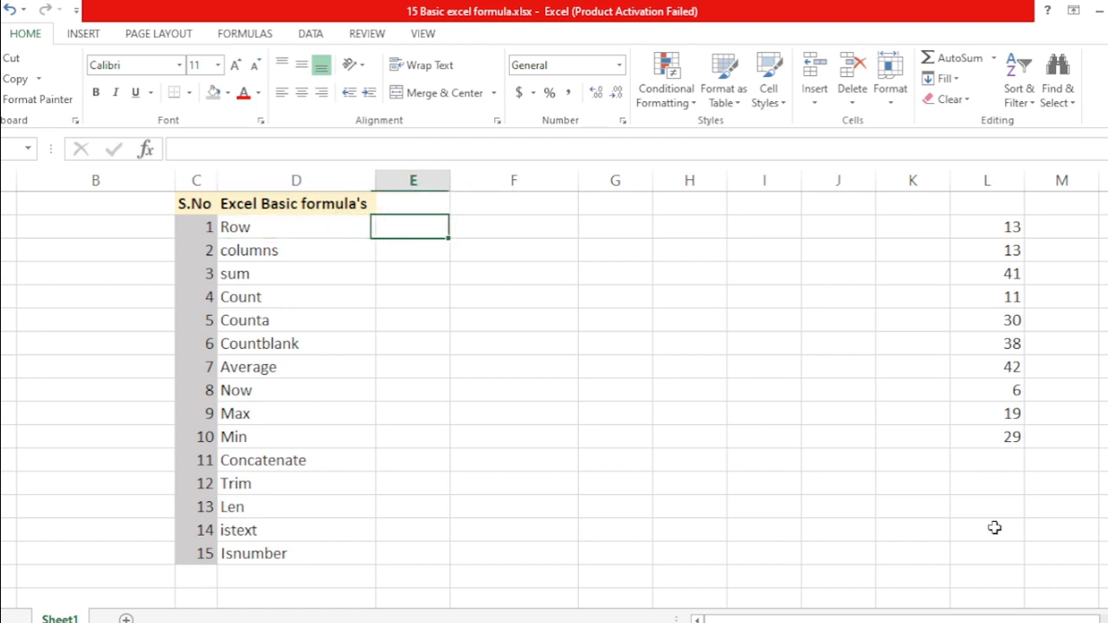
type("=ro")
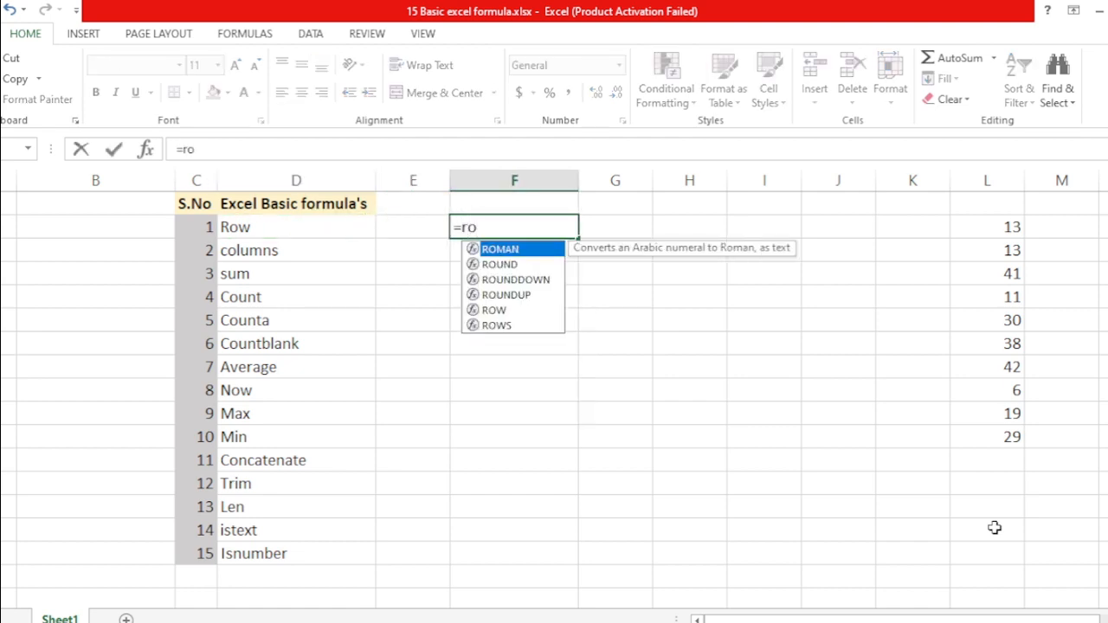
type("w")
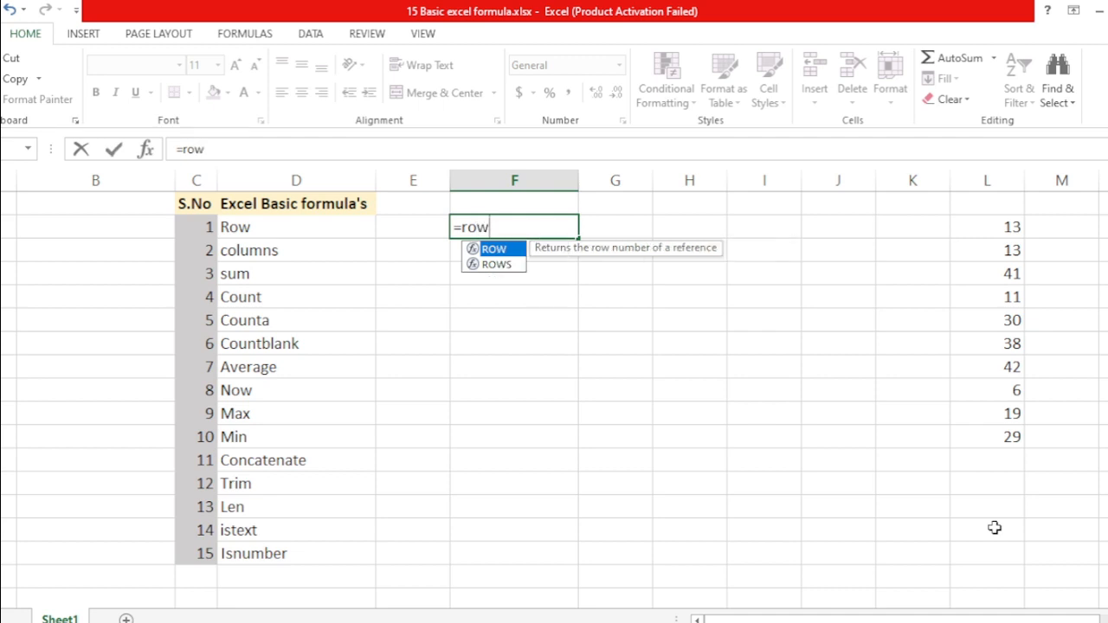
type("(")
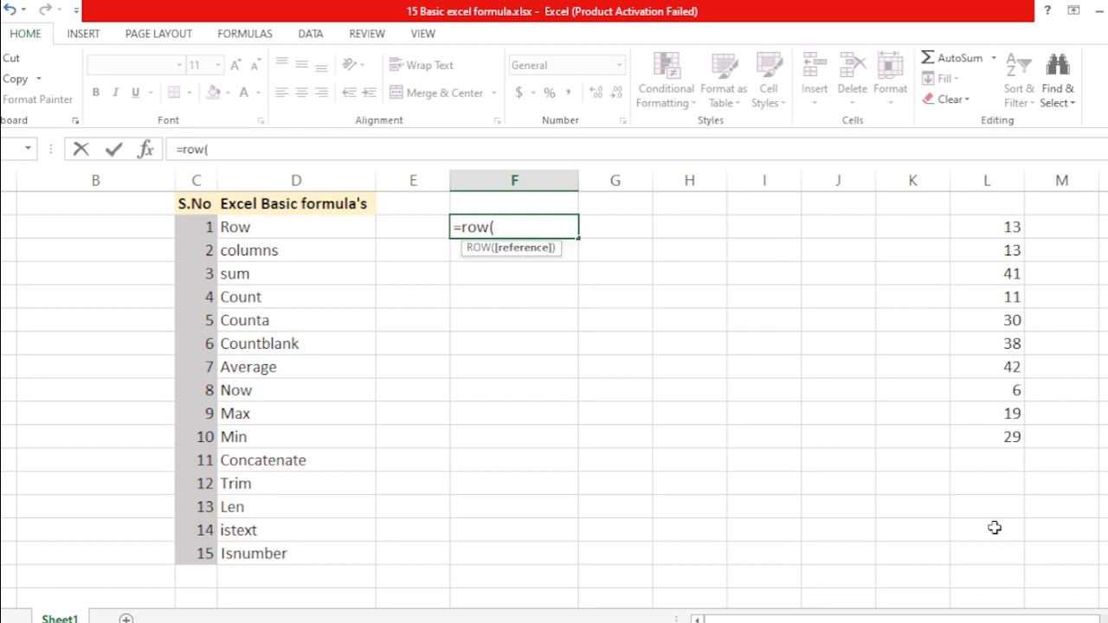
type(")")
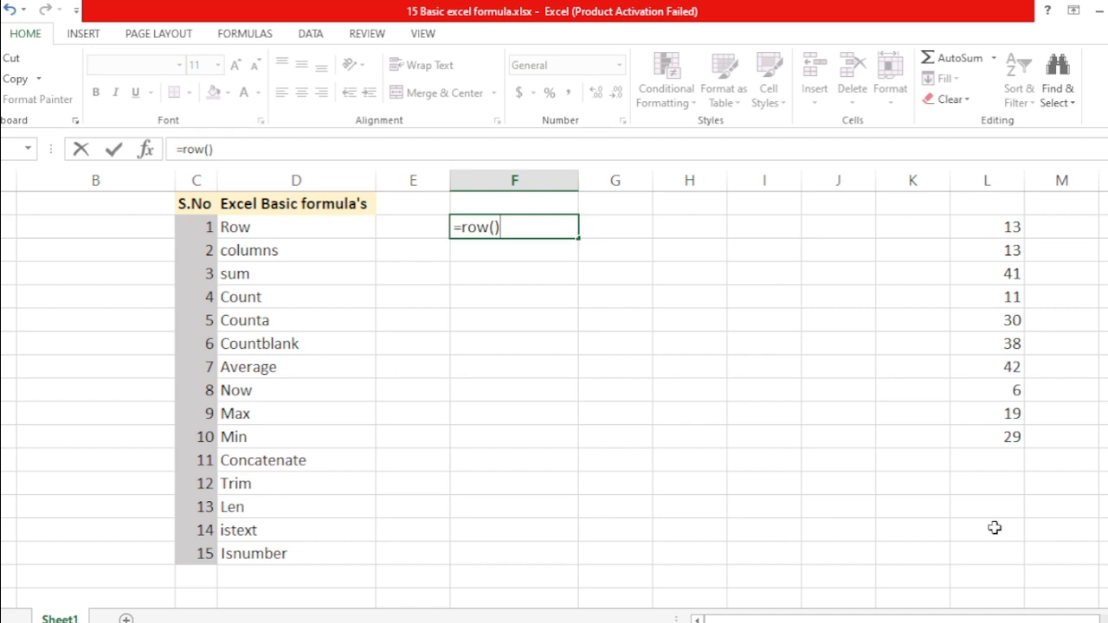
key("Return")
Highlight row 2 to show where the ROW result comes from, then reselect F2
key("Up")
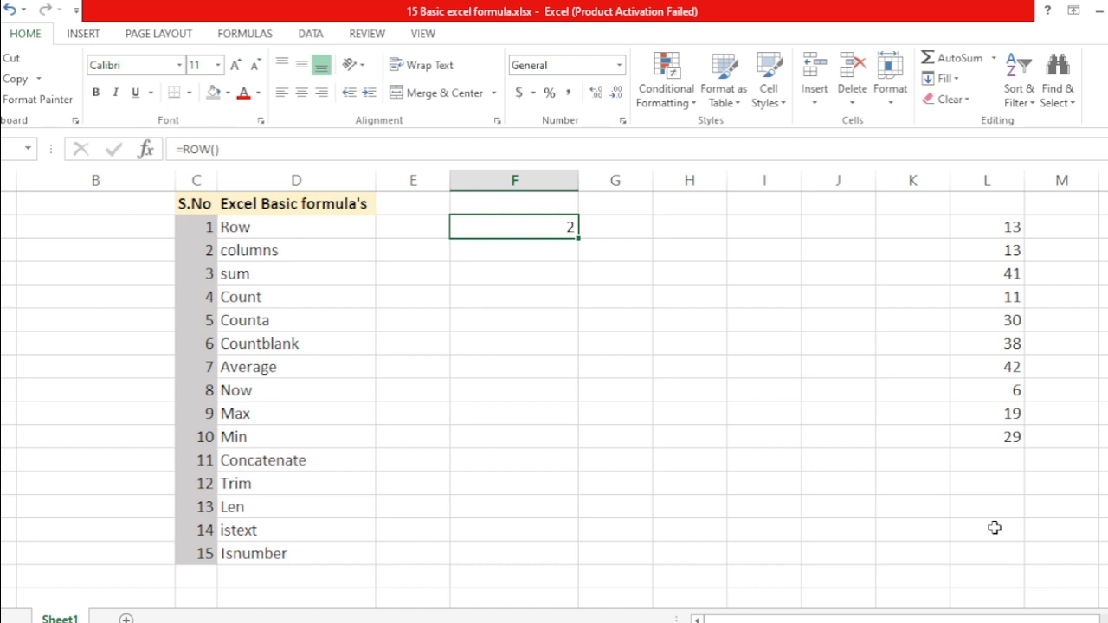
key("shift+space")
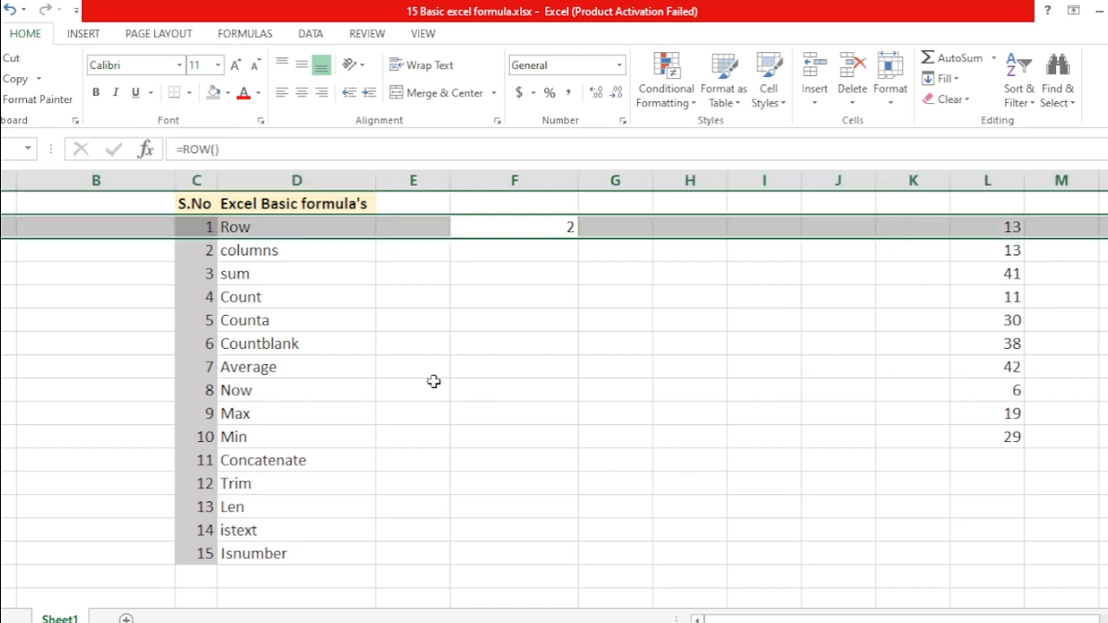
left_click(565, 227)
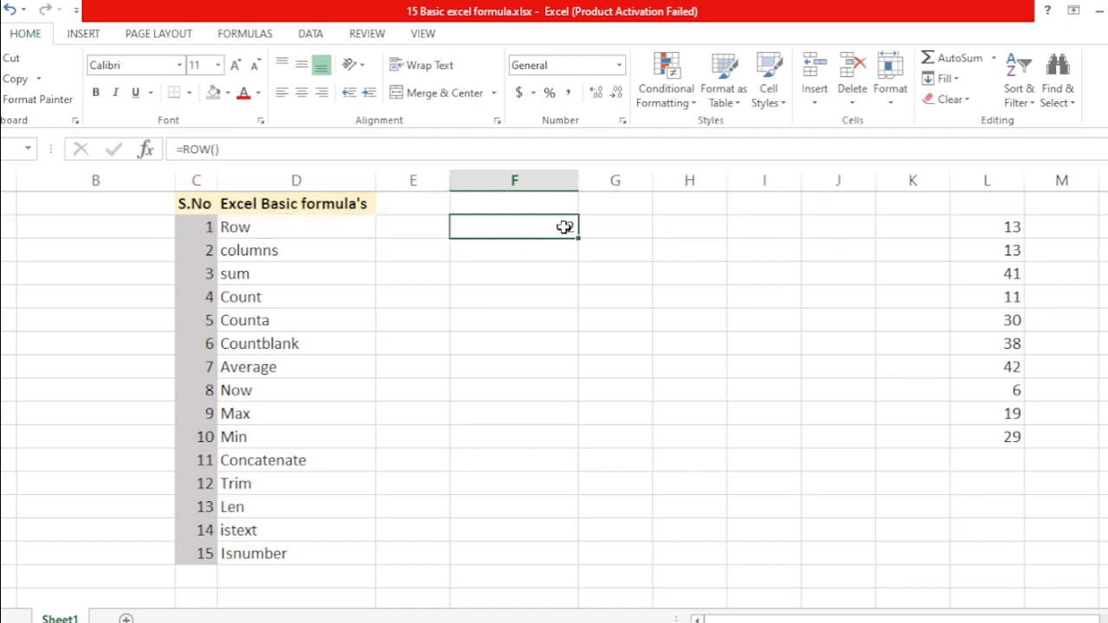
key("Down")
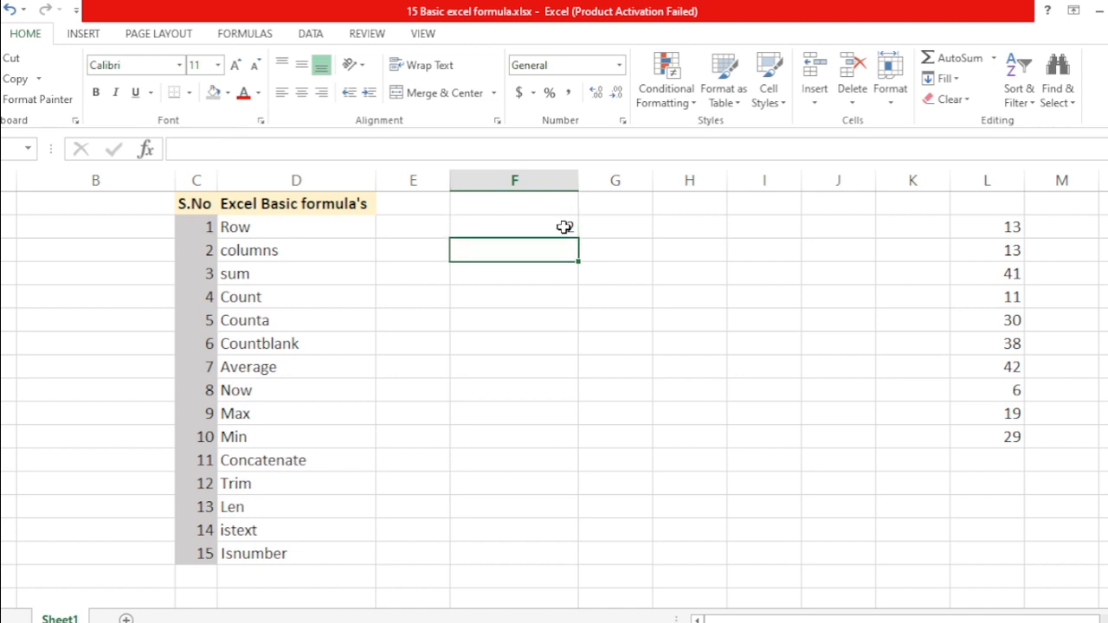
Enter =COLUMN() in F3, beside columns, returning 6
type("=cl")
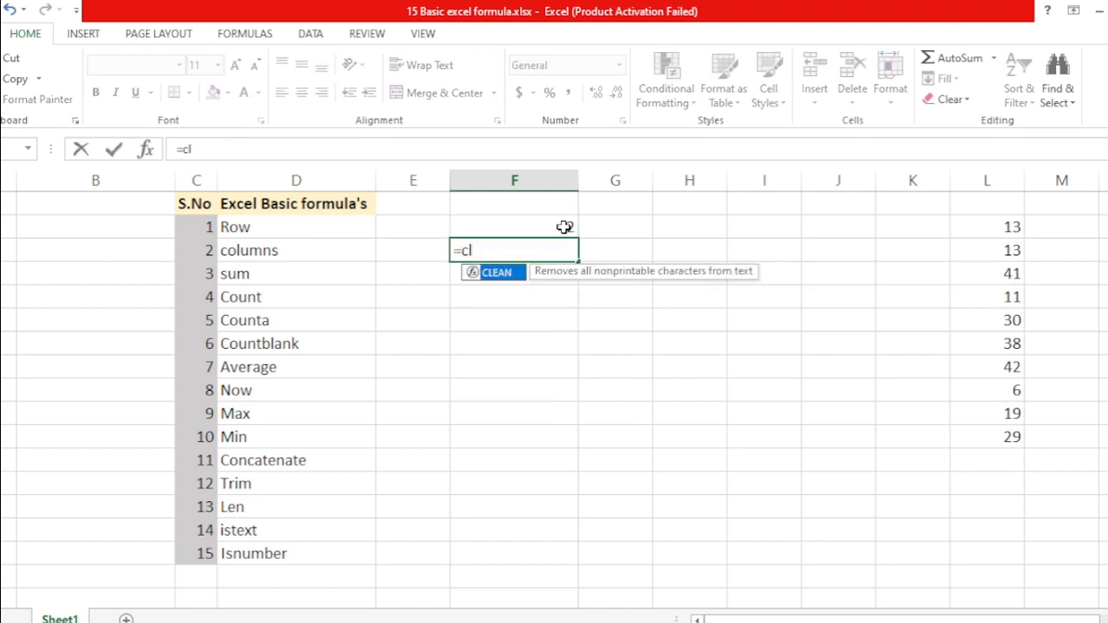
key("BackSpace")
type("o")
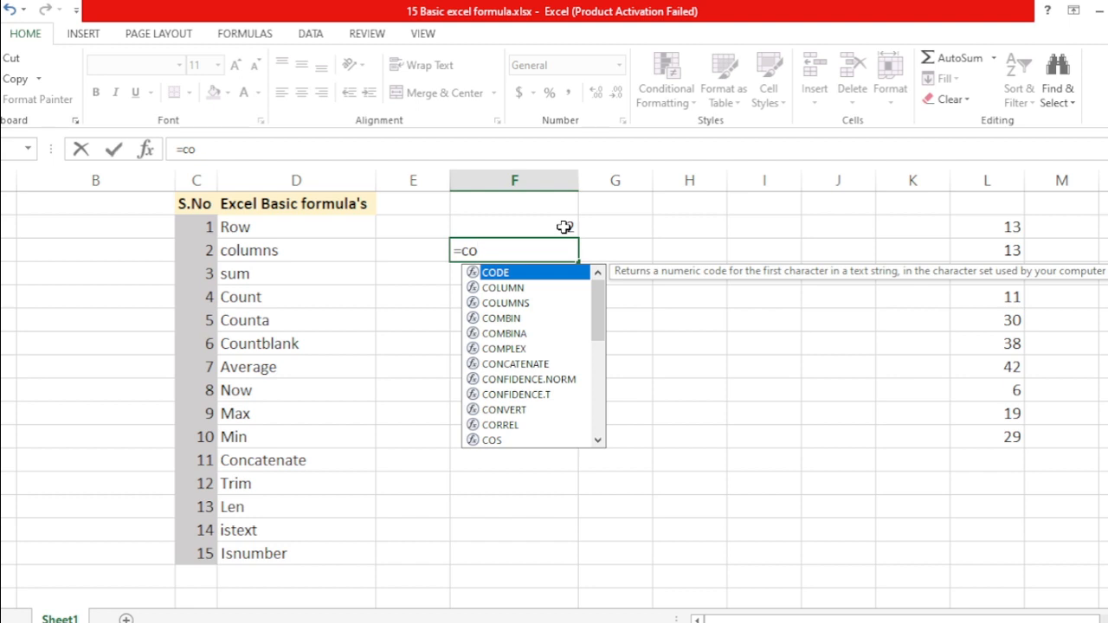
type("lu")
key("Tab")
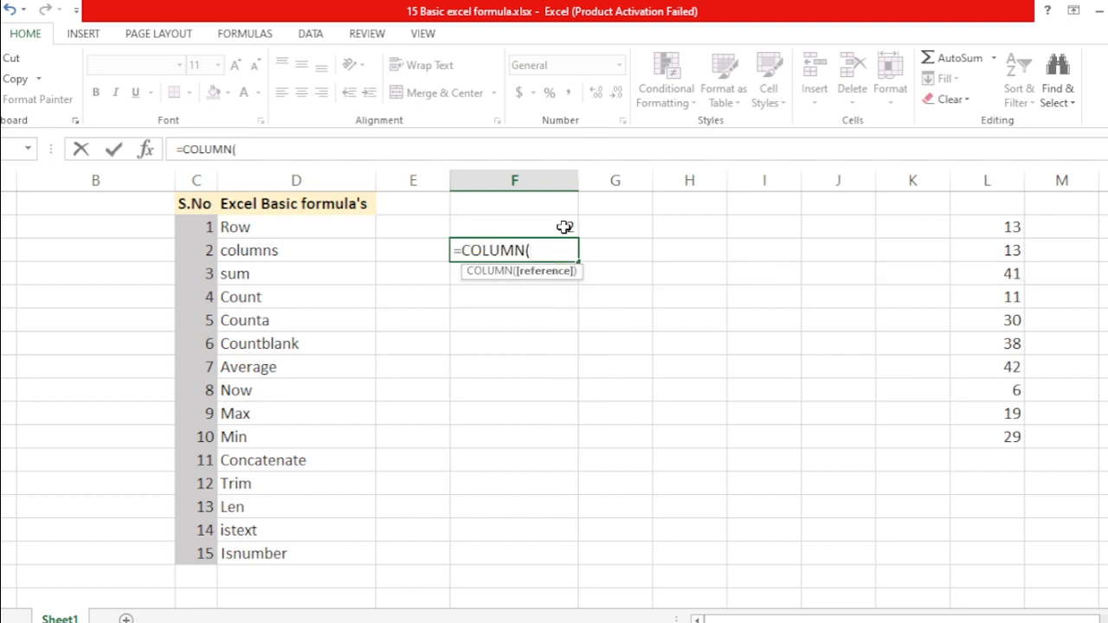
type(")")
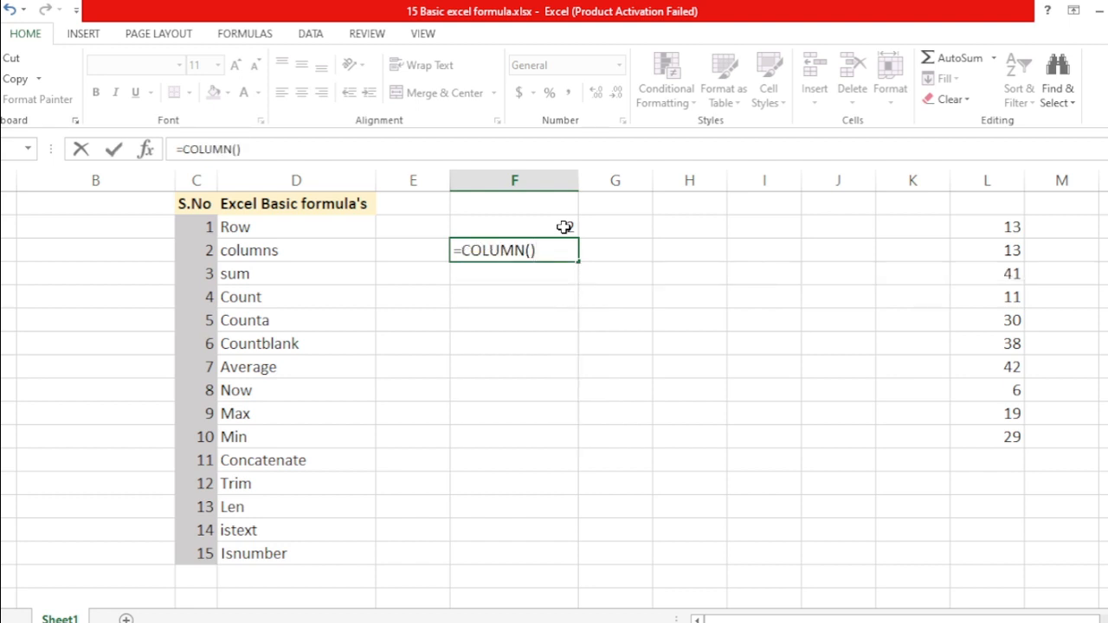
key("Return")
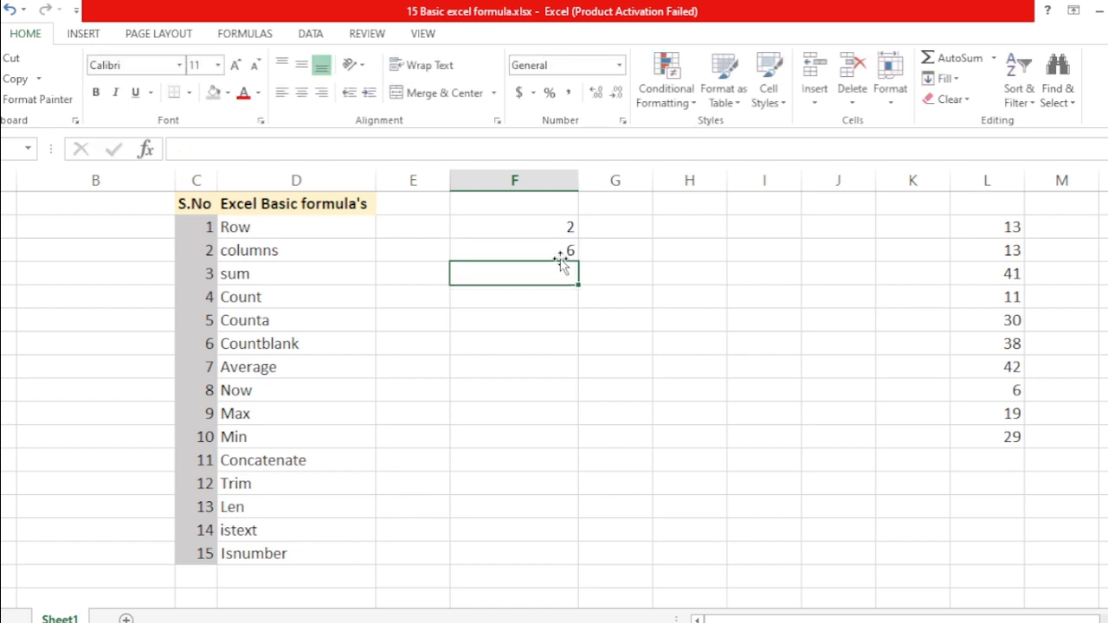
Highlight column F to show why the COLUMN result is 6
left_click(538, 248)
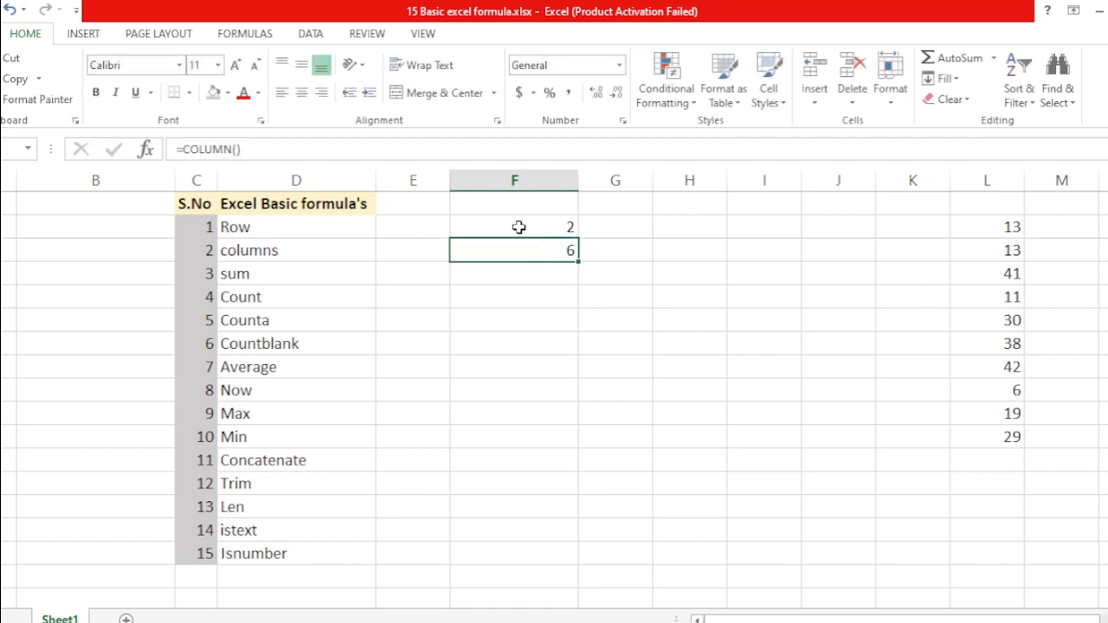
key("ctrl+space")
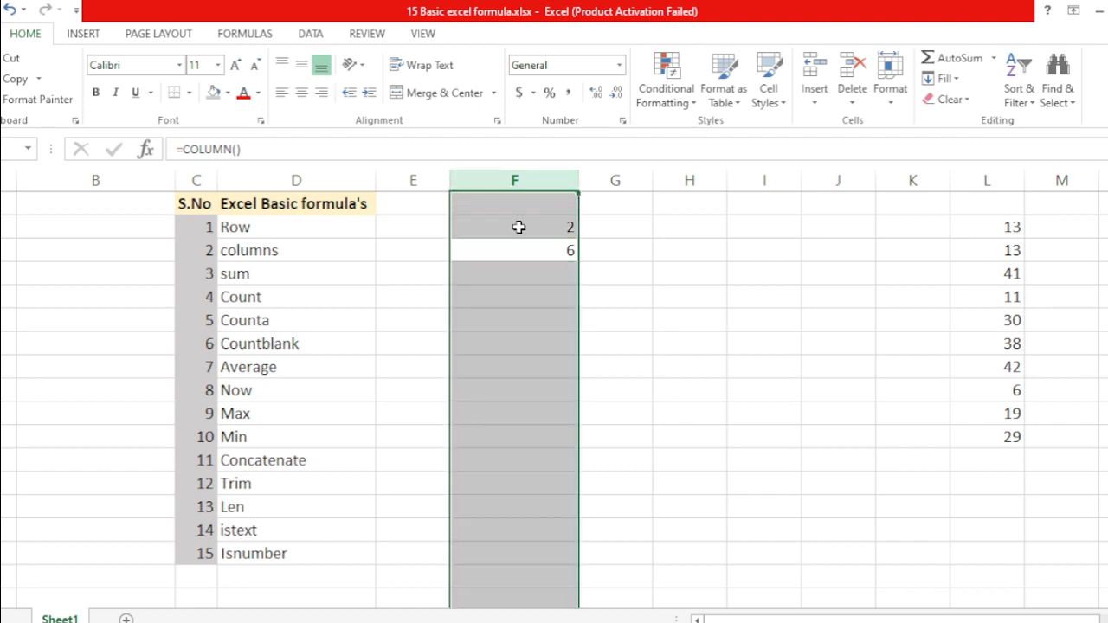
key("Down")
key("Up")
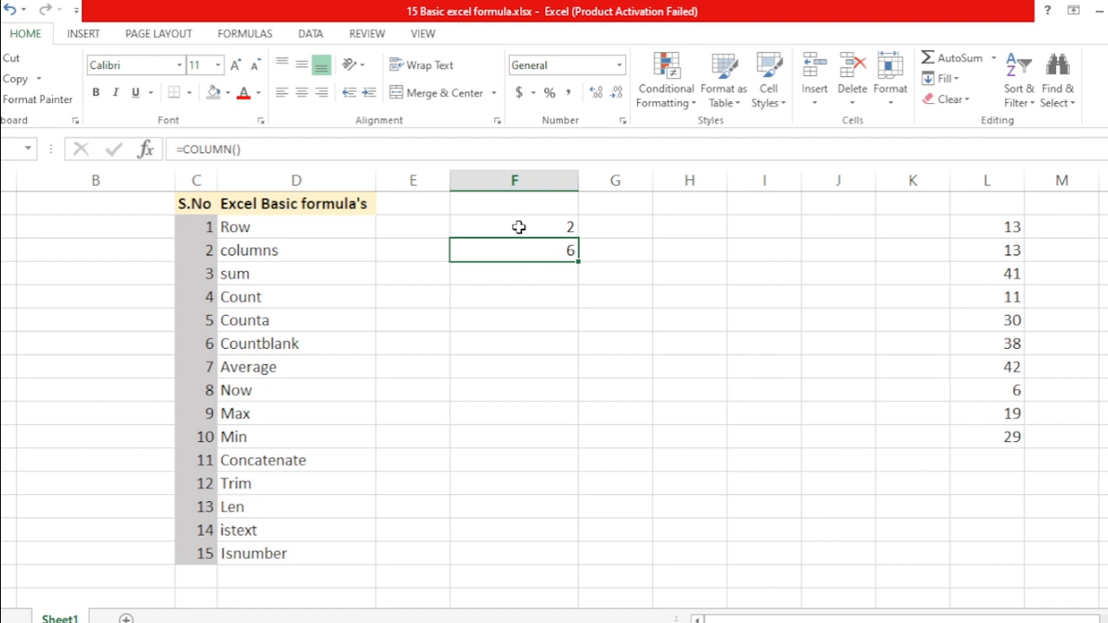
key("Left")
key("Left")
key("Left")
Enter =SUM(F2:F3) in F4, beside sum
key("Down")
key("Down")
key("Right")
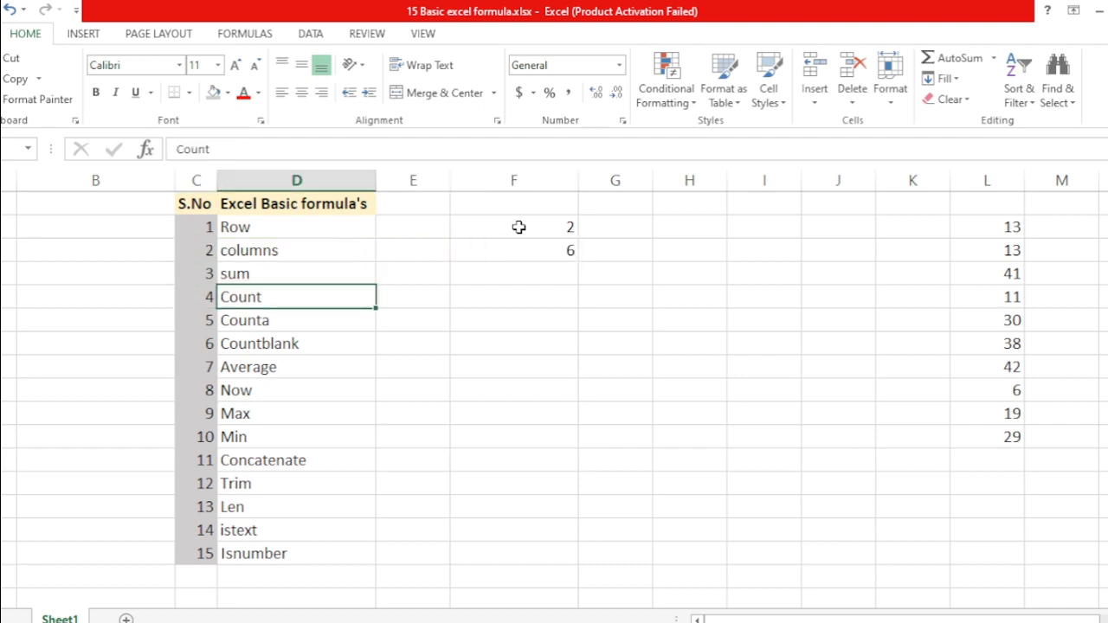
key("Up")
key("Right")
key("Right")
key("Right")
key("Left")
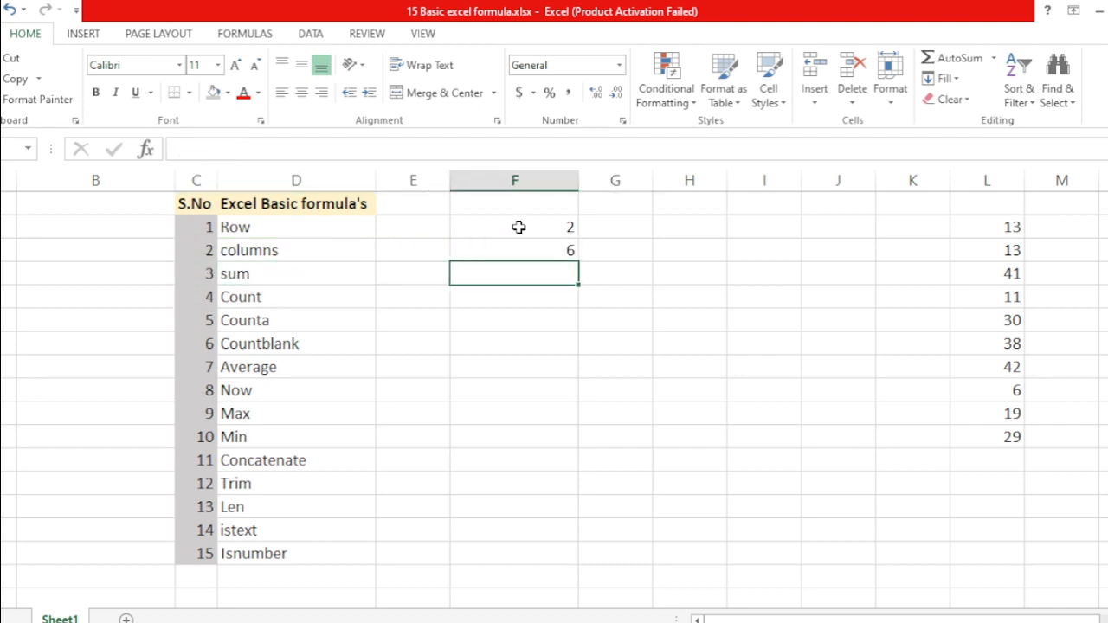
type("=sum")
key("Tab")
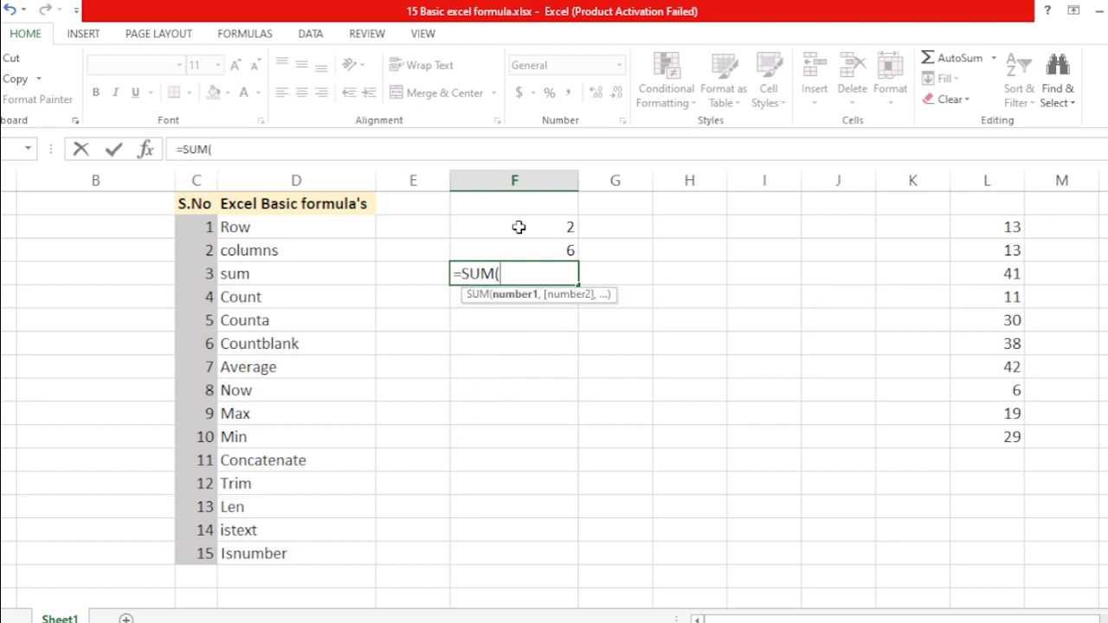
key("Up")
key("shift+Down")
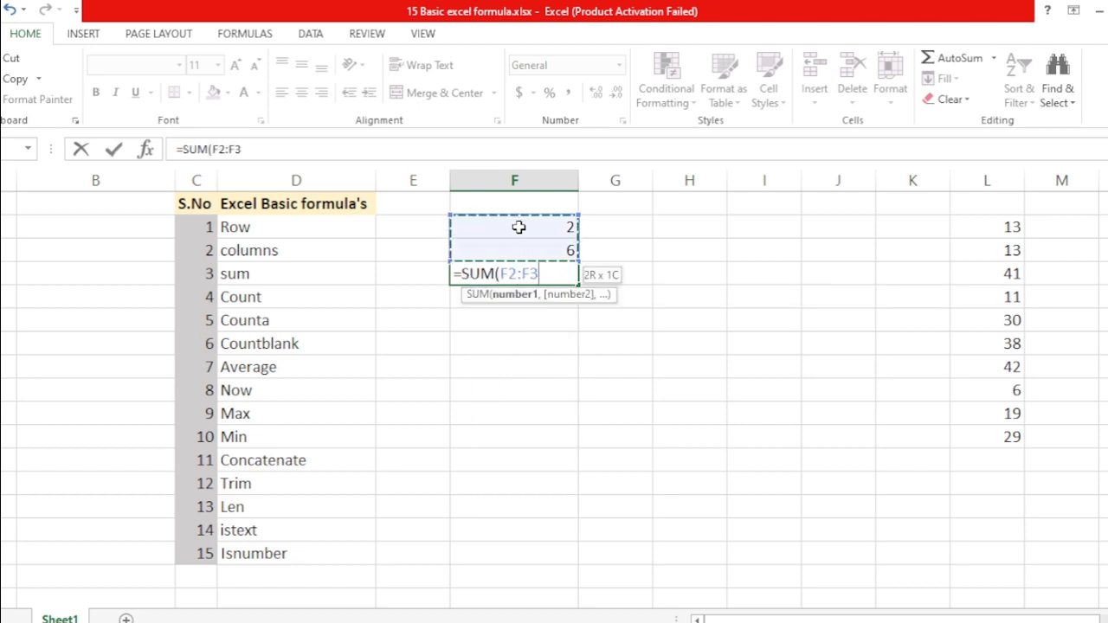
key("Return")
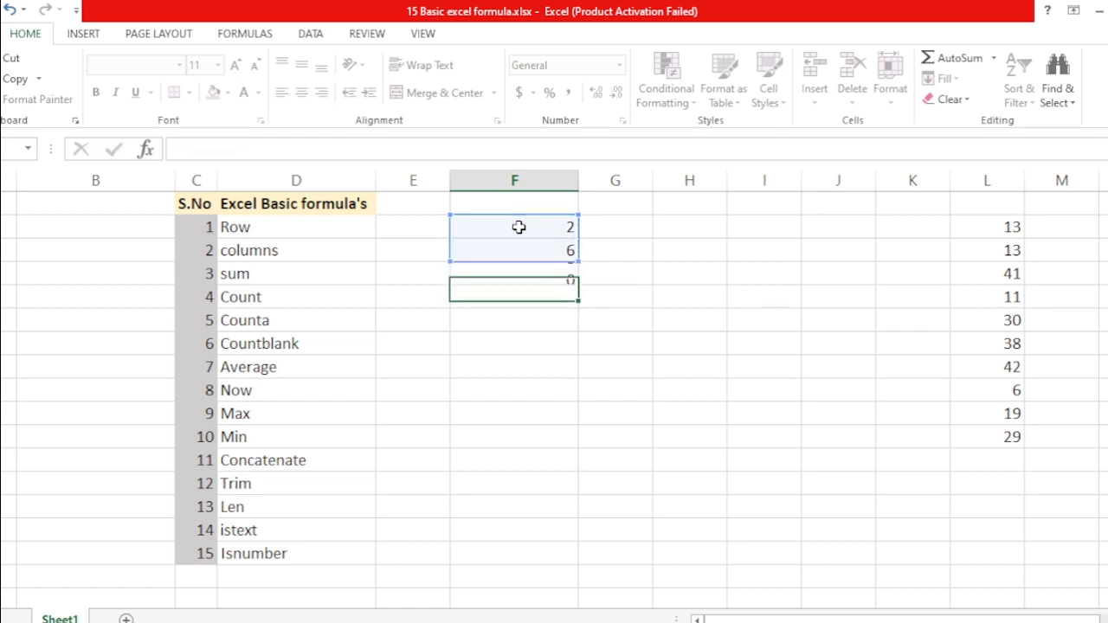
Select F2:F3 to review the two values that total 8
key("Up")
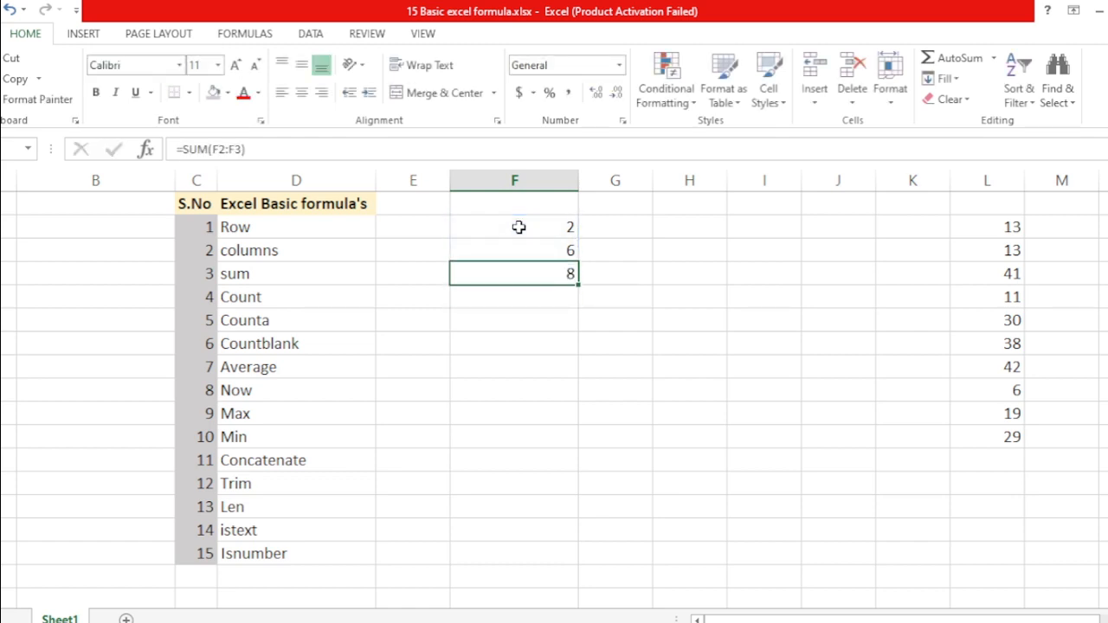
left_click(518, 226)
key("shift+Down")
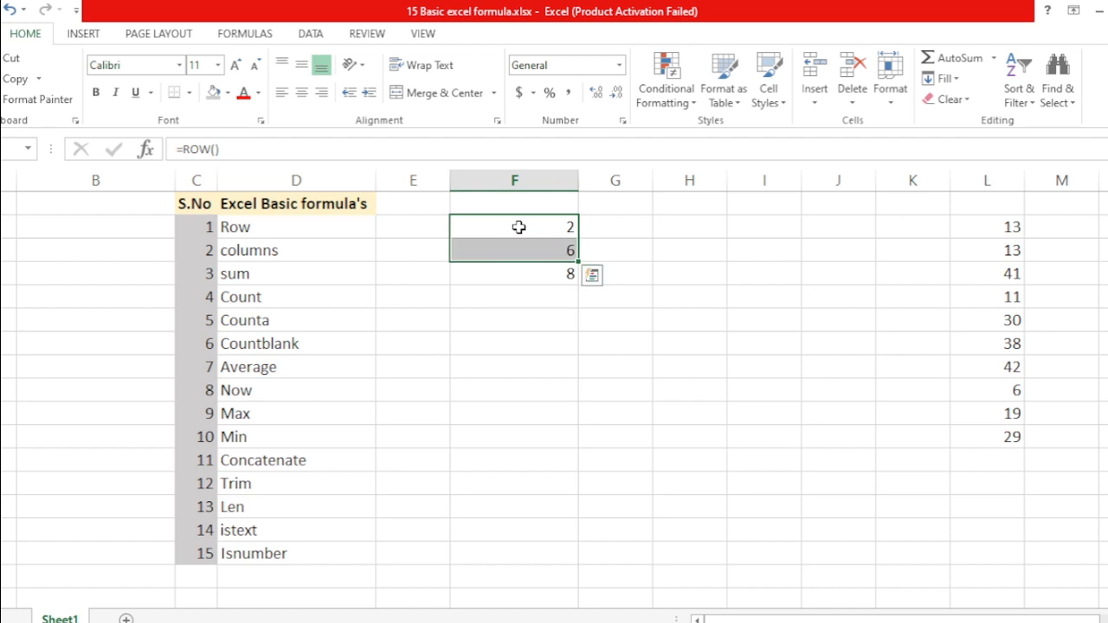
key("Down")
key("Down")
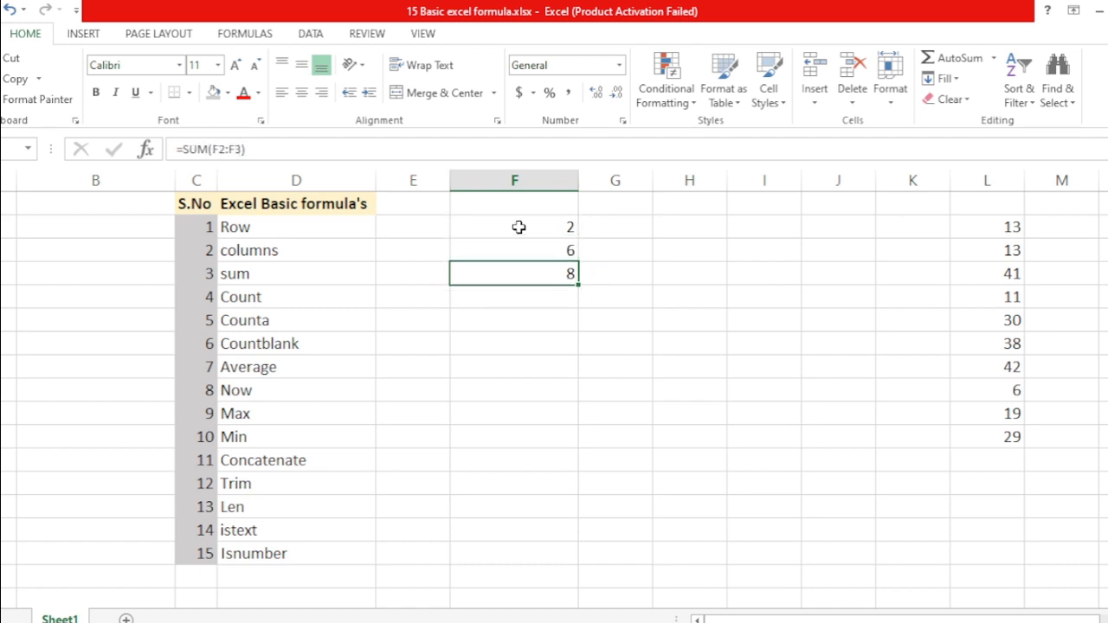
key("Down")
Enter a SUM of the results above beside Count, giving 16
type("=sum")
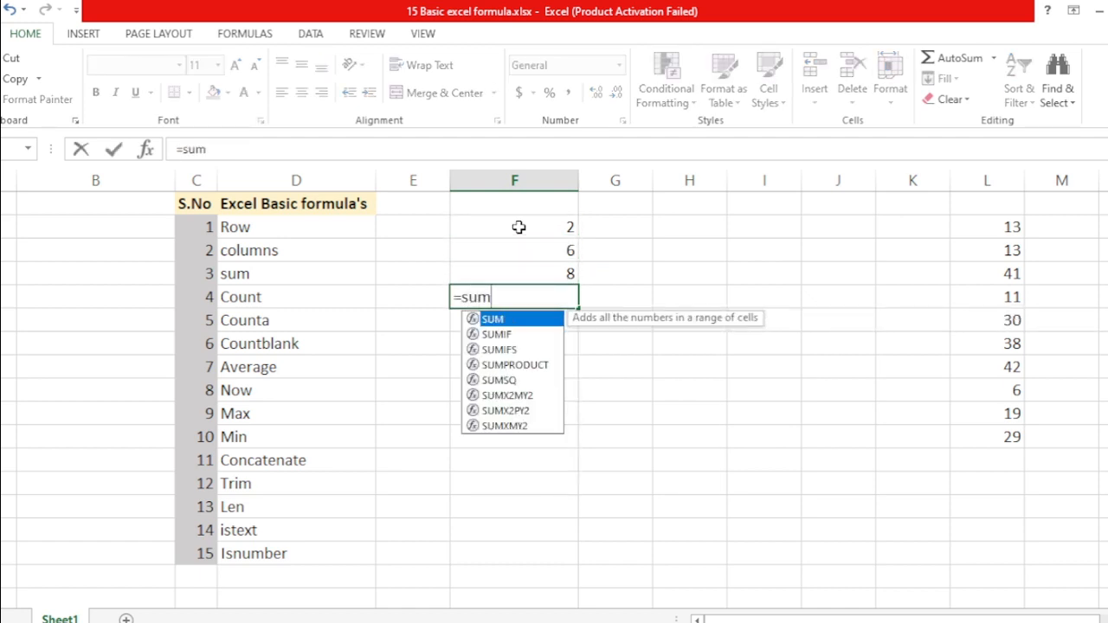
key("Tab")
key("Up")
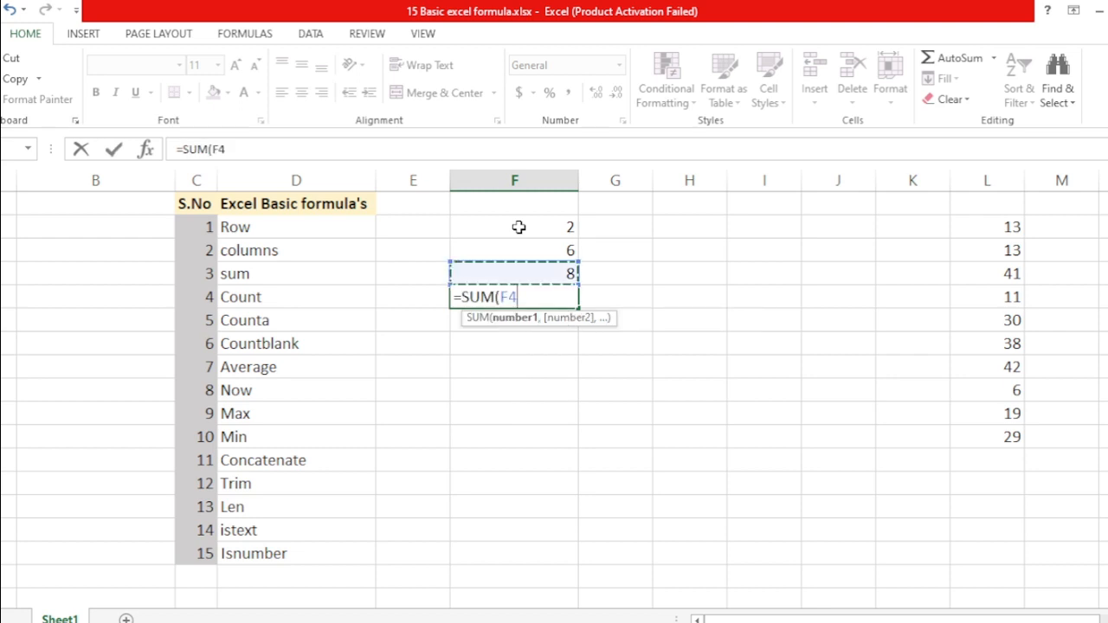
key("shift+Up")
key("shift+Up")
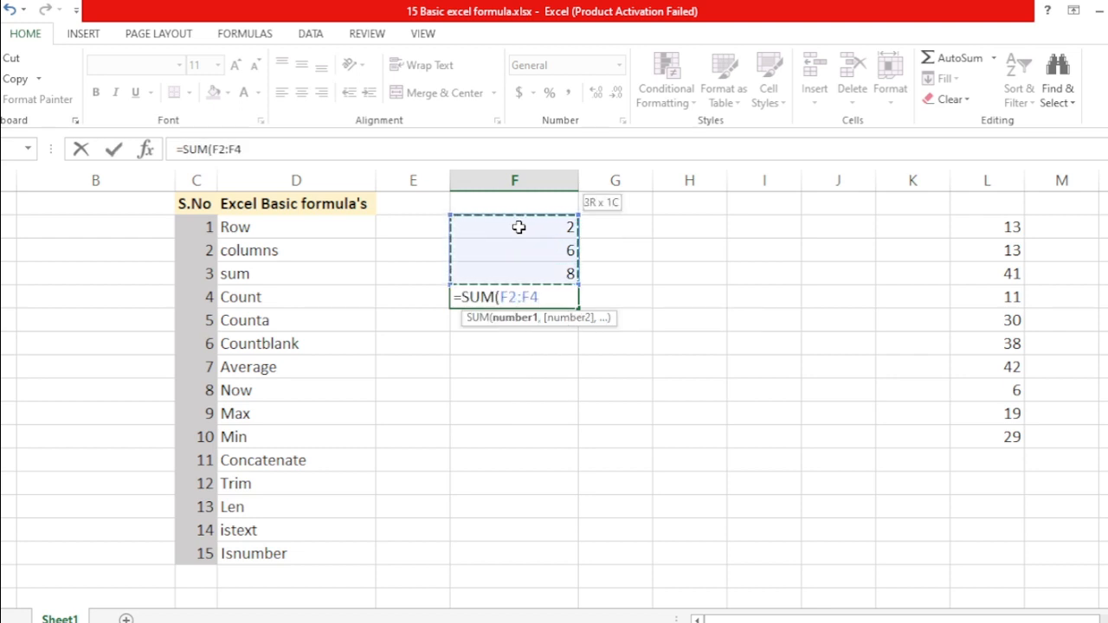
type(")")
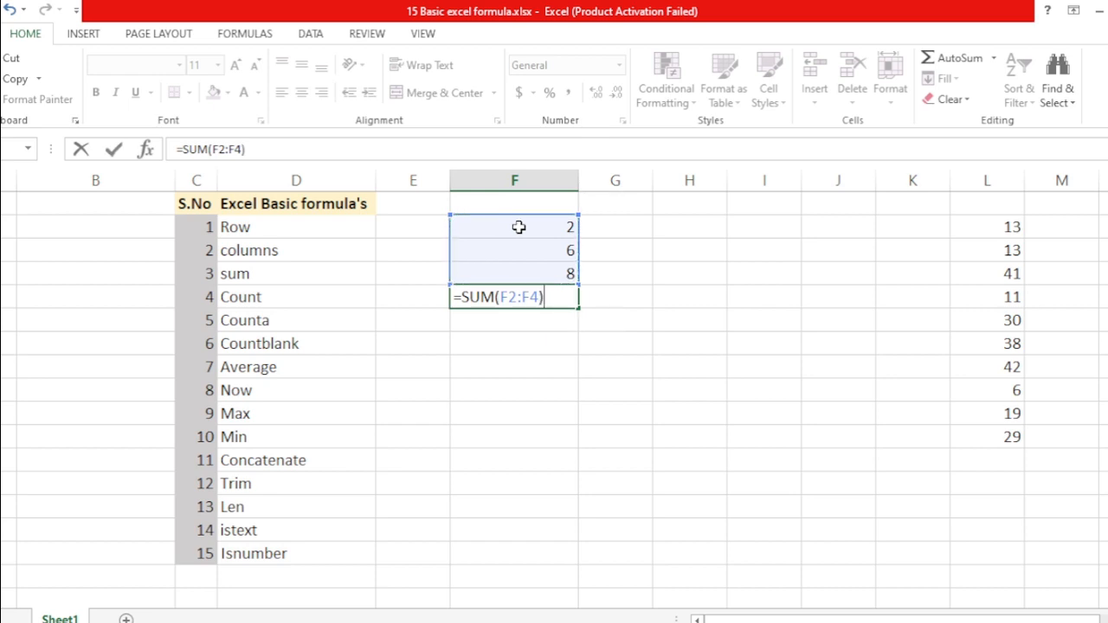
key("Return")
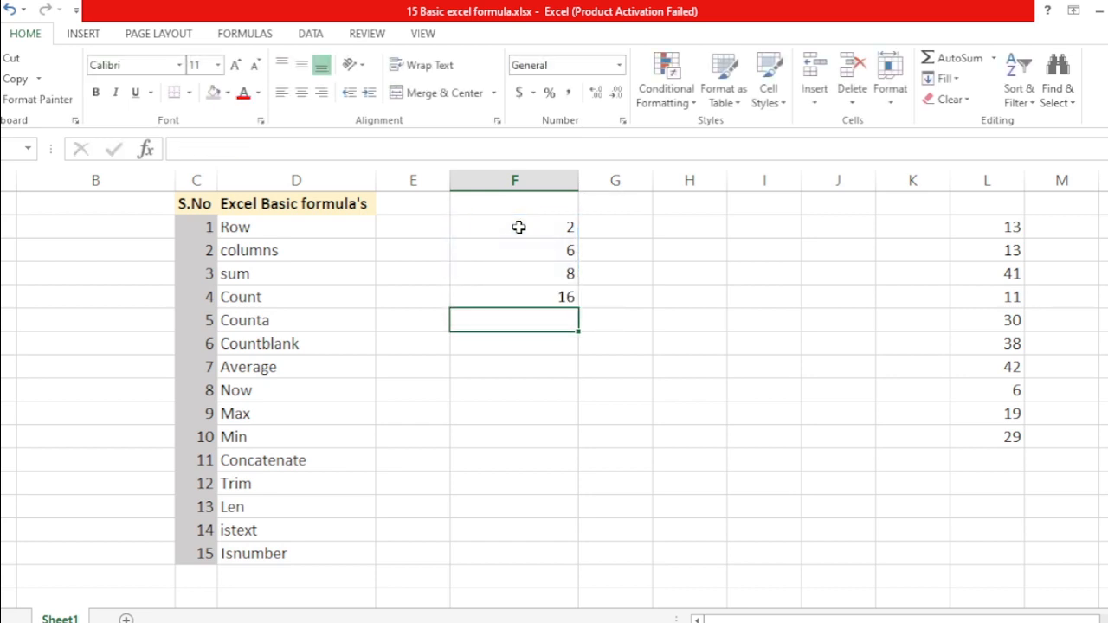
key("Up")
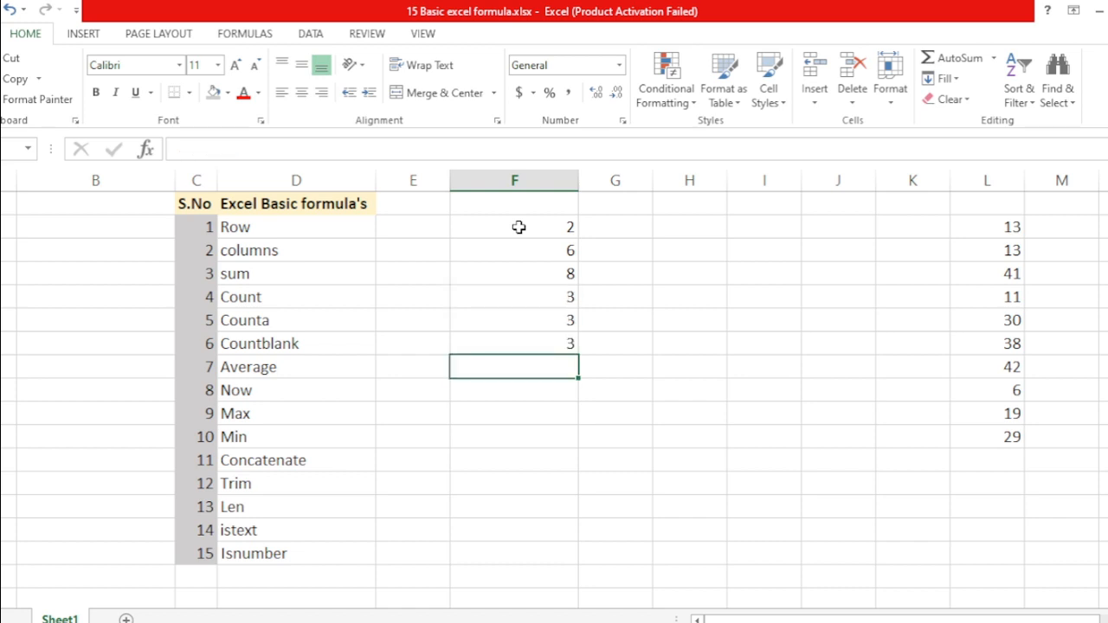
Enter =COUNT(F2:F4) in the Average row
type("=COUNT(")
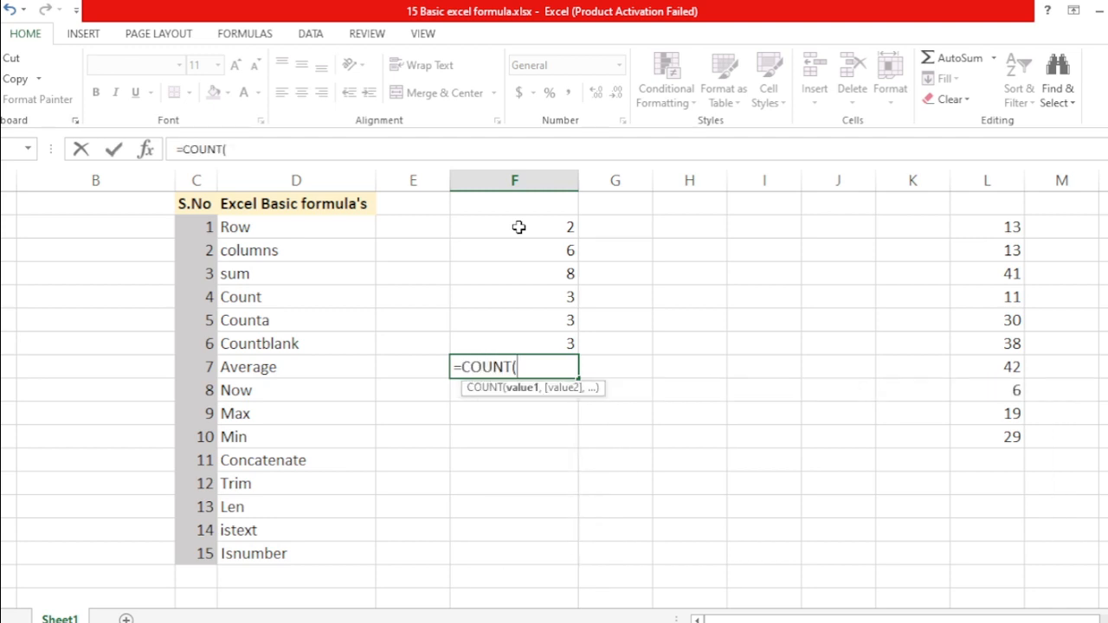
key("Up")
key("Up")
key("Up")
key("Up")
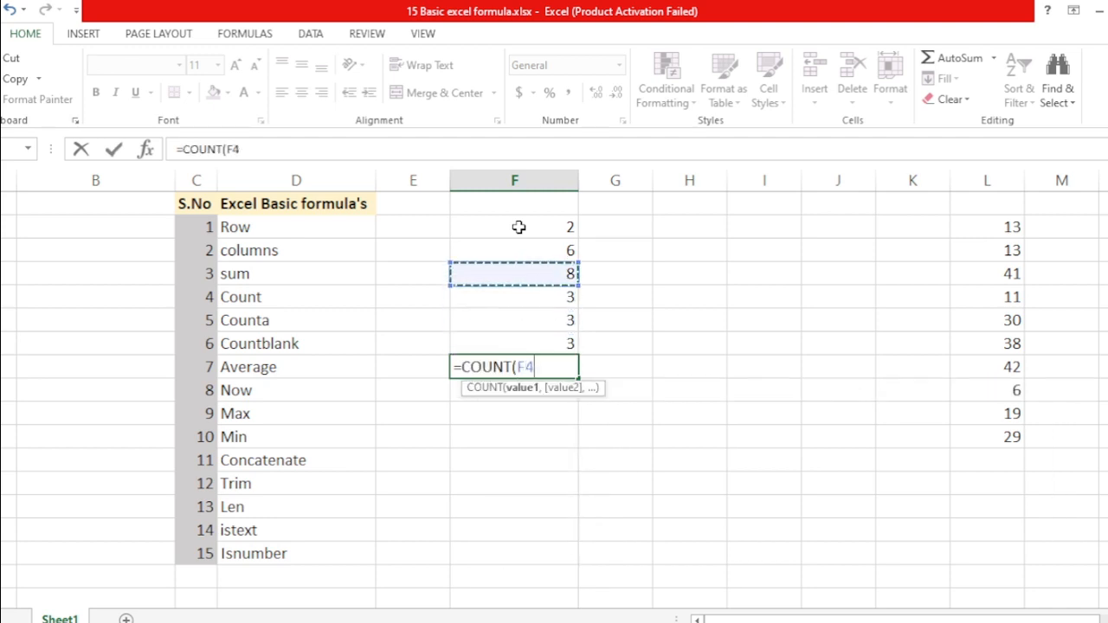
key("Up")
key("Up")
key("shift+Down")
key("shift+Down")
type(")")
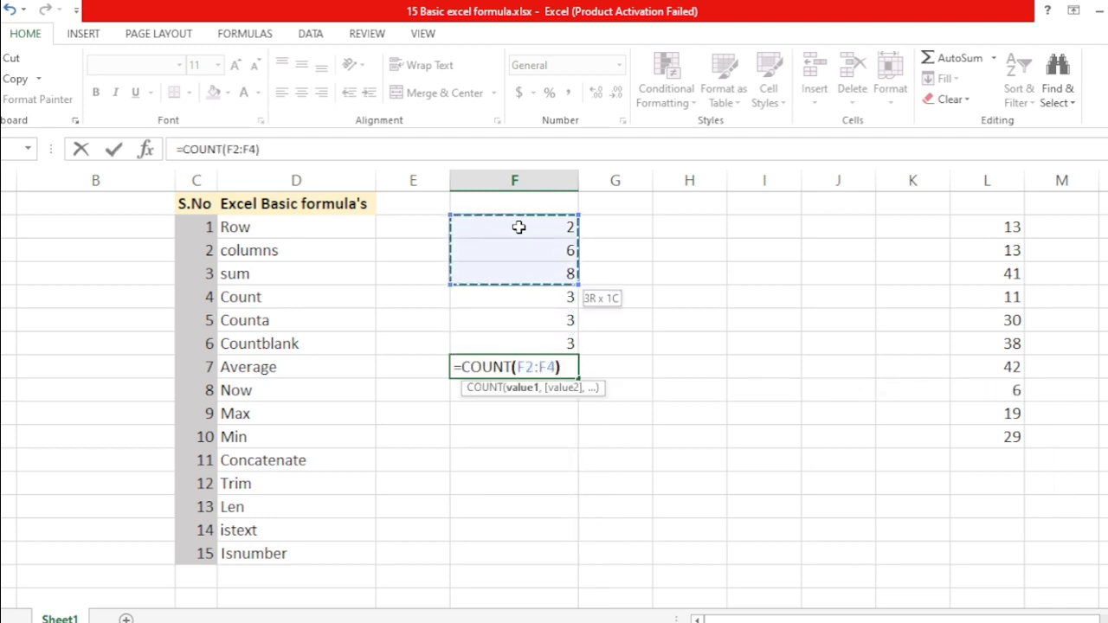
key("Return")
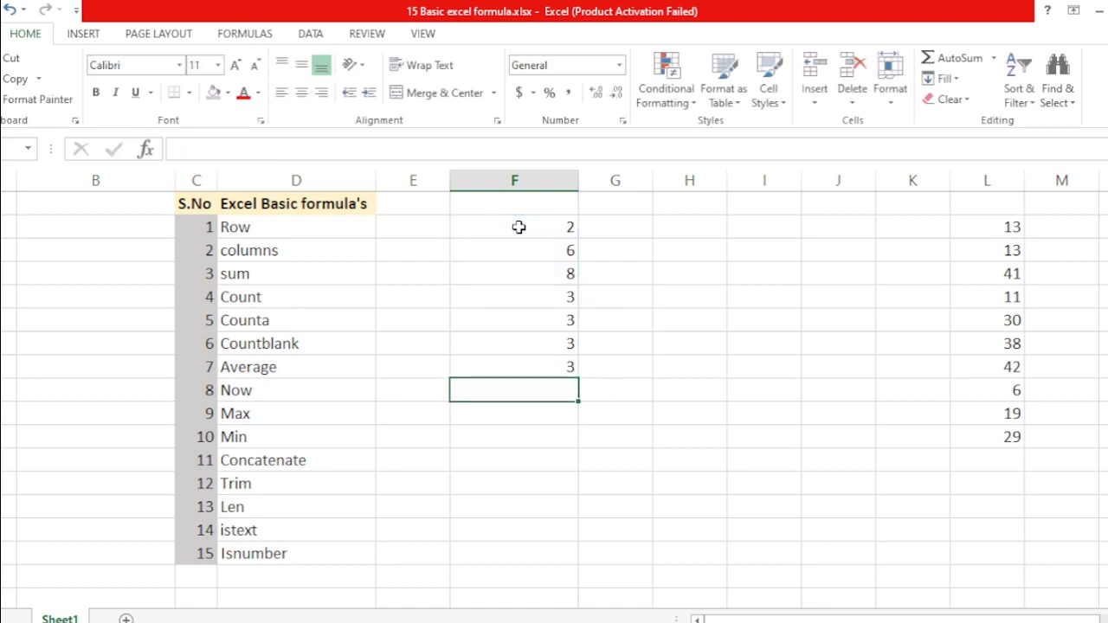
Enter =COUNT(D2:D9) beside Now, which returns 0 for the text list
type("=count")
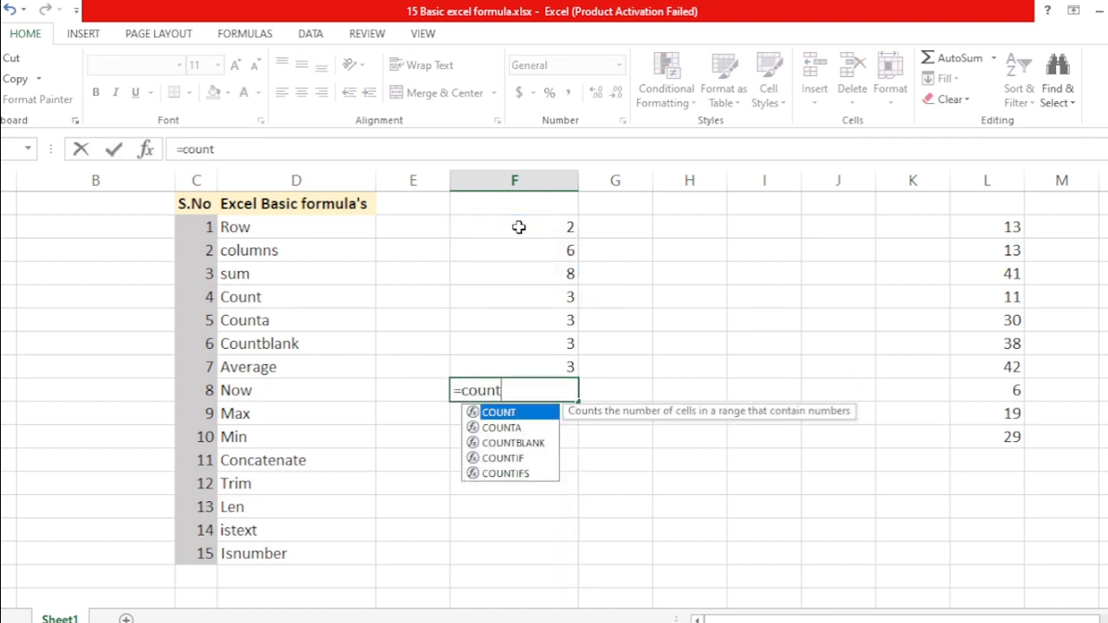
key("Tab")
key("Left")
key("Left")
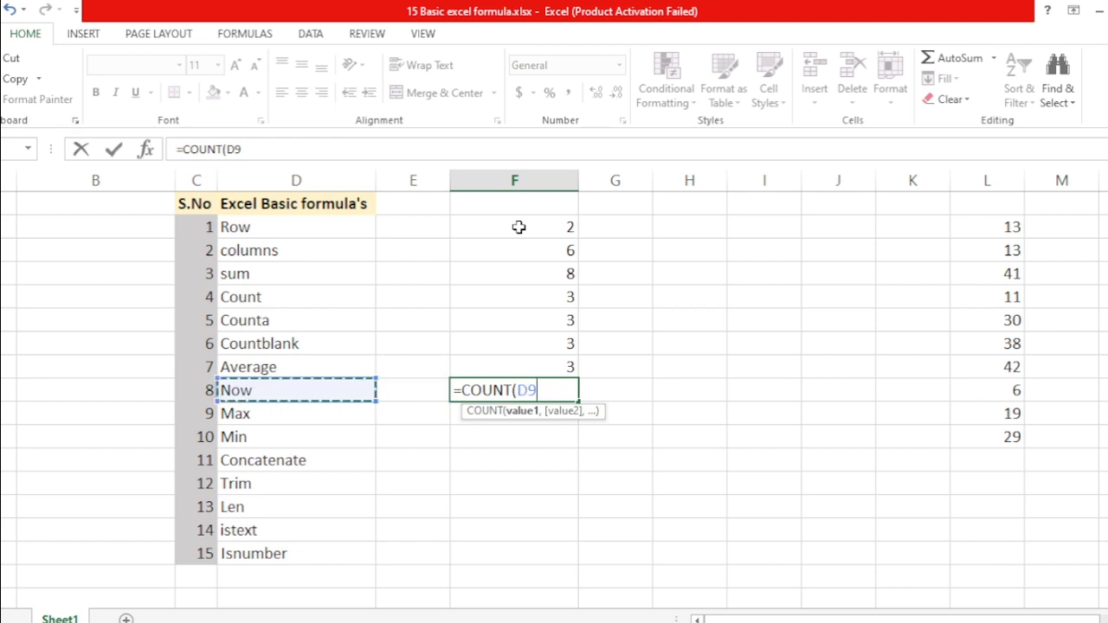
key("shift+Up")
key("shift+Up")
key("shift+Up")
key("shift+Up")
key("shift+Up")
key("shift+Up")
key("shift+Up")
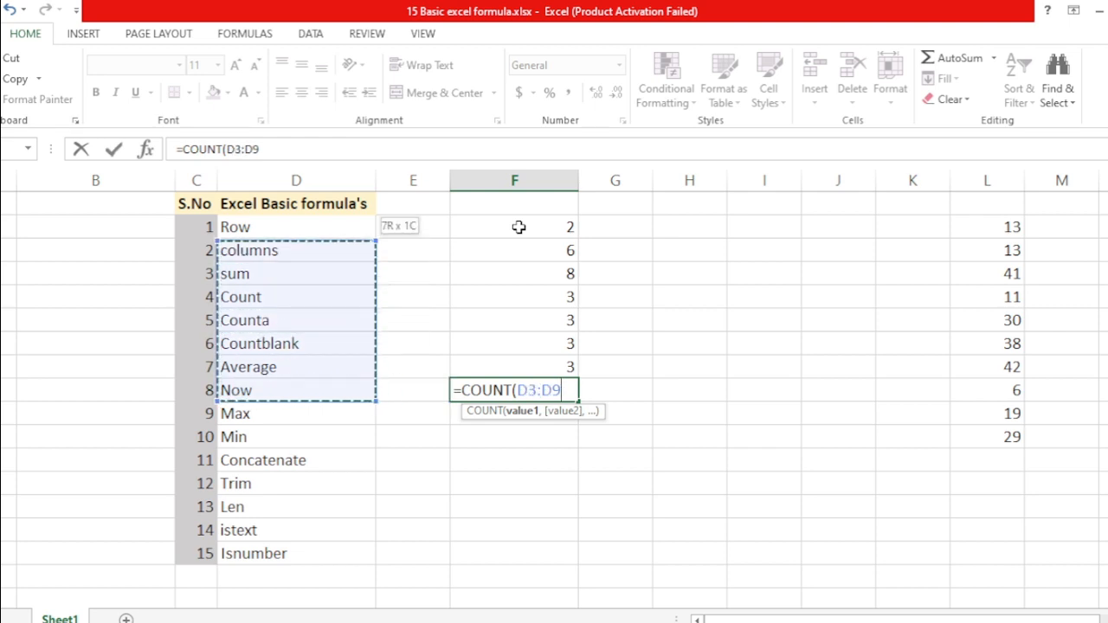
type(")")
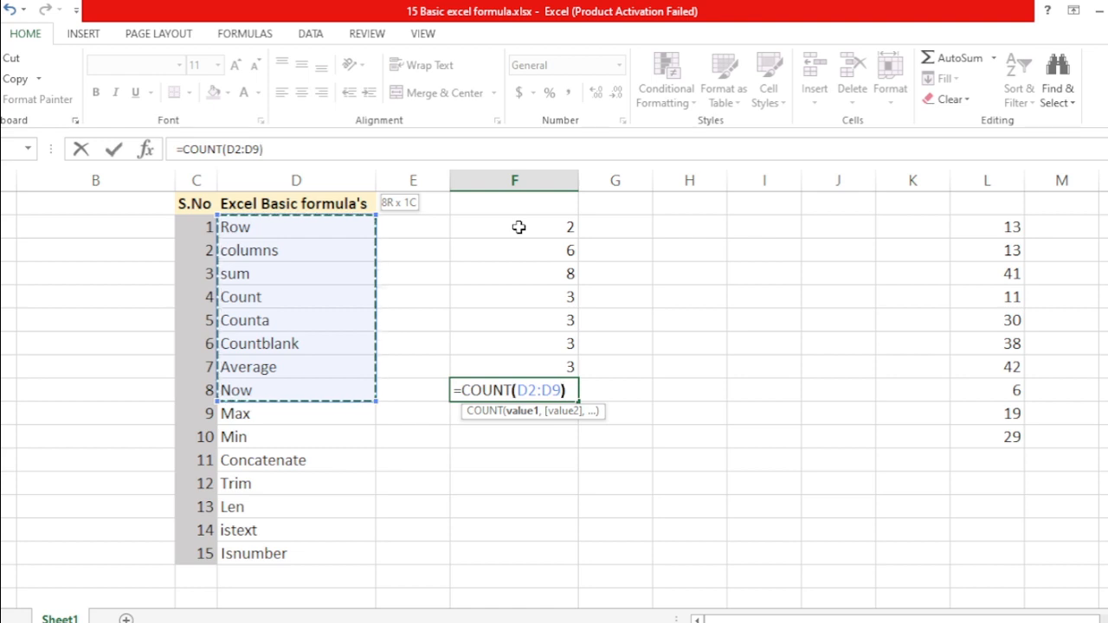
key("Return")
Inspect the Now row's COUNT formula in edit mode, then begin retyping it as =counta
key("Up")
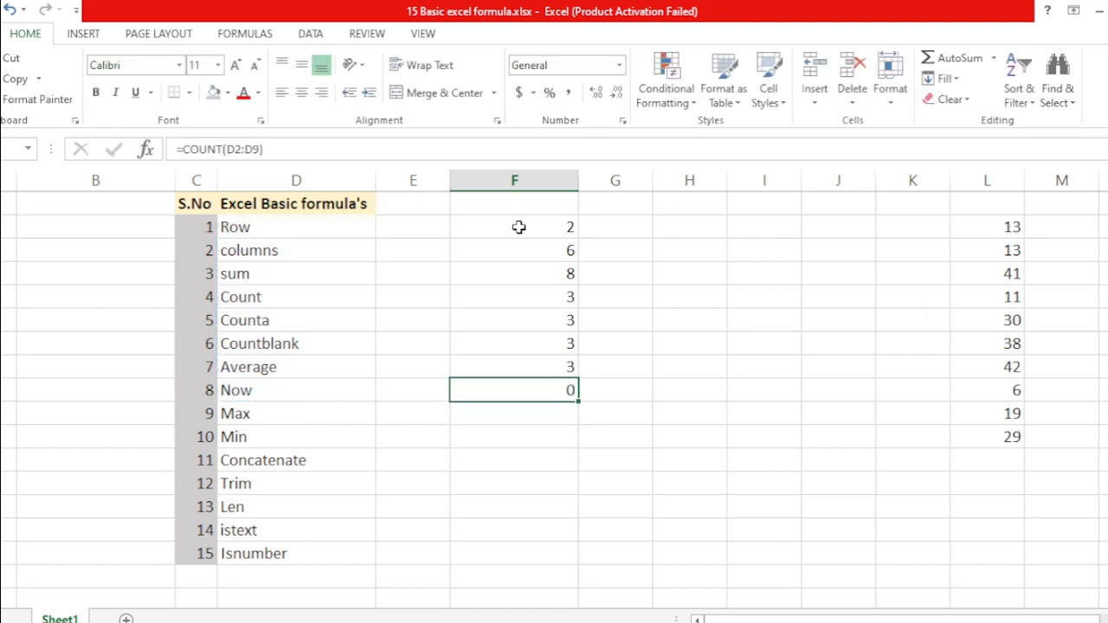
key("BackSpace")
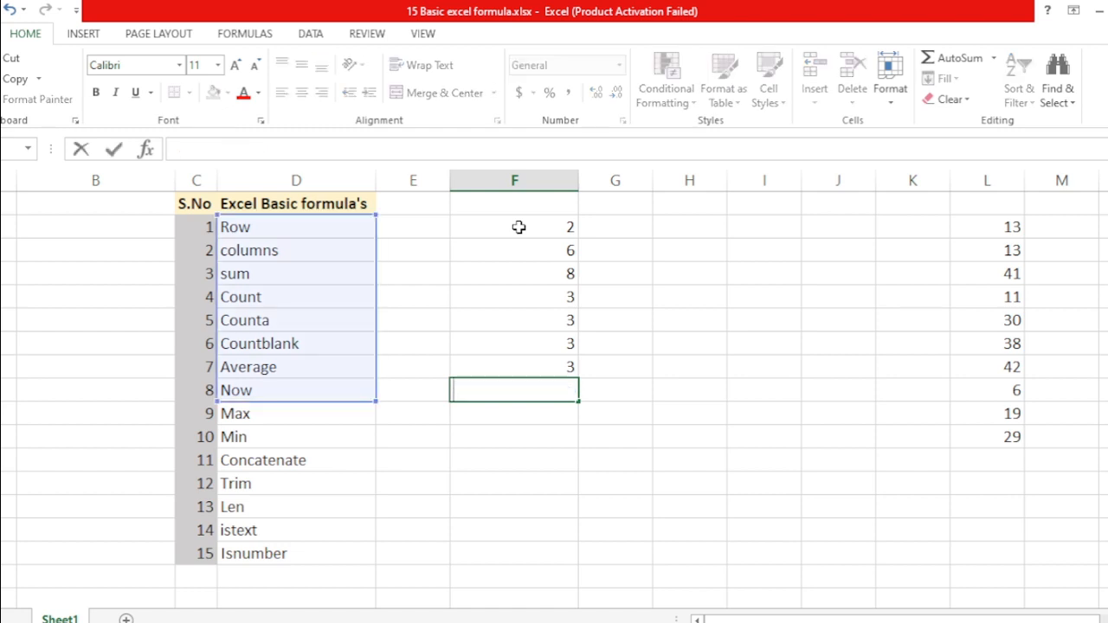
key("Escape")
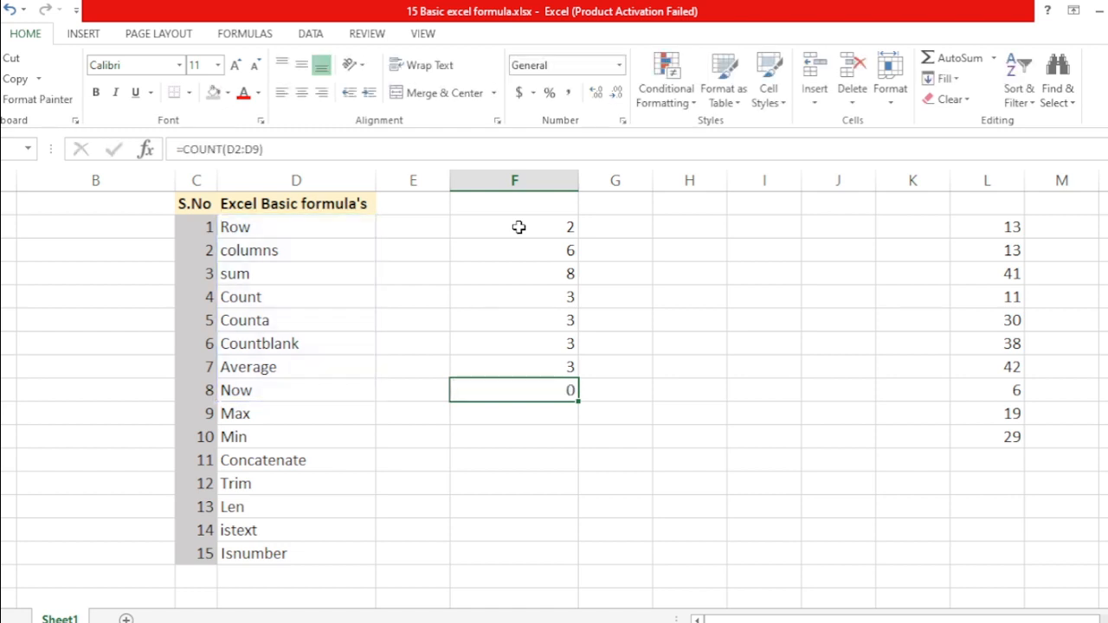
type("=count")
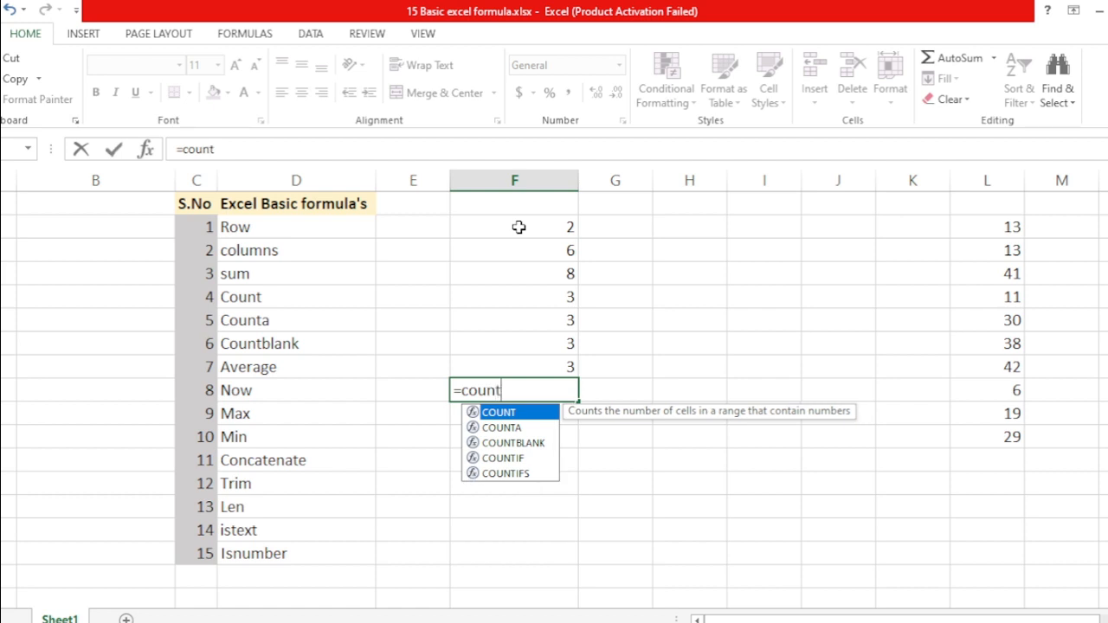
type("a")
Complete =COUNTA(D1:D8) in the Now row, counting 8 non-empty cells
key("Tab")
key("Left")
key("Left")
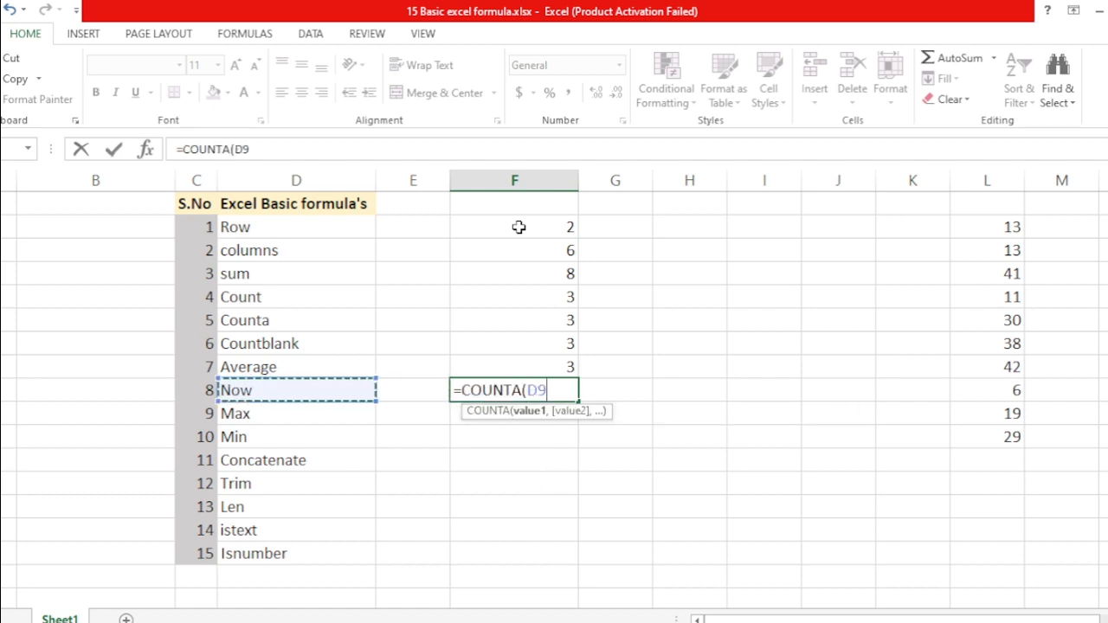
key("Left")
key("Right")
key("ctrl+Up")
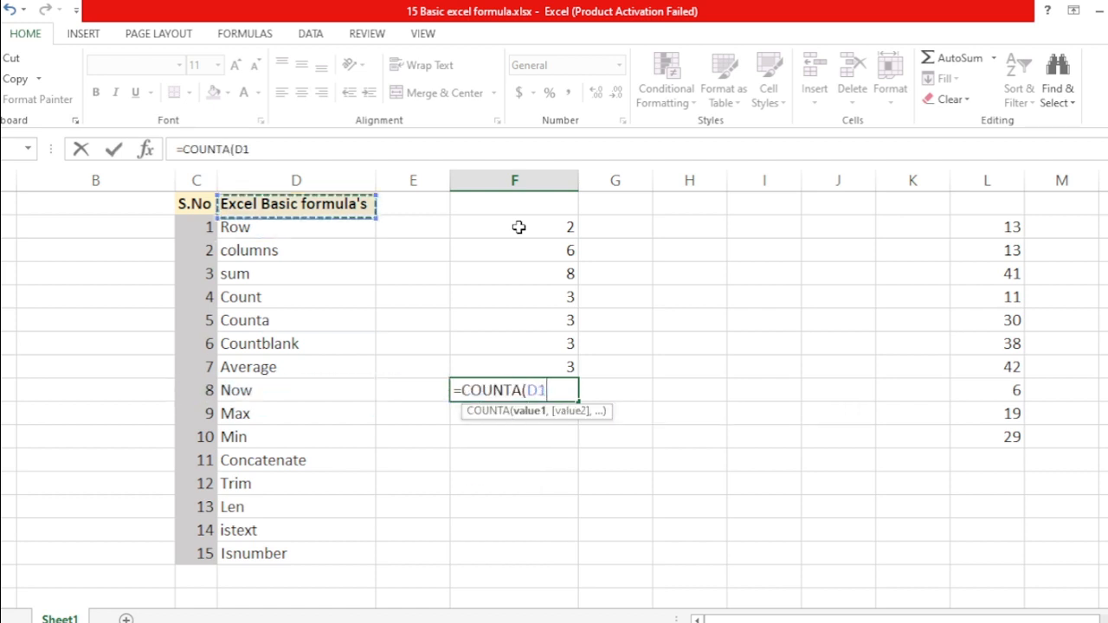
key("shift+Down")
key("shift+Down")
key("shift+Down")
key("shift+Down")
key("shift+Down")
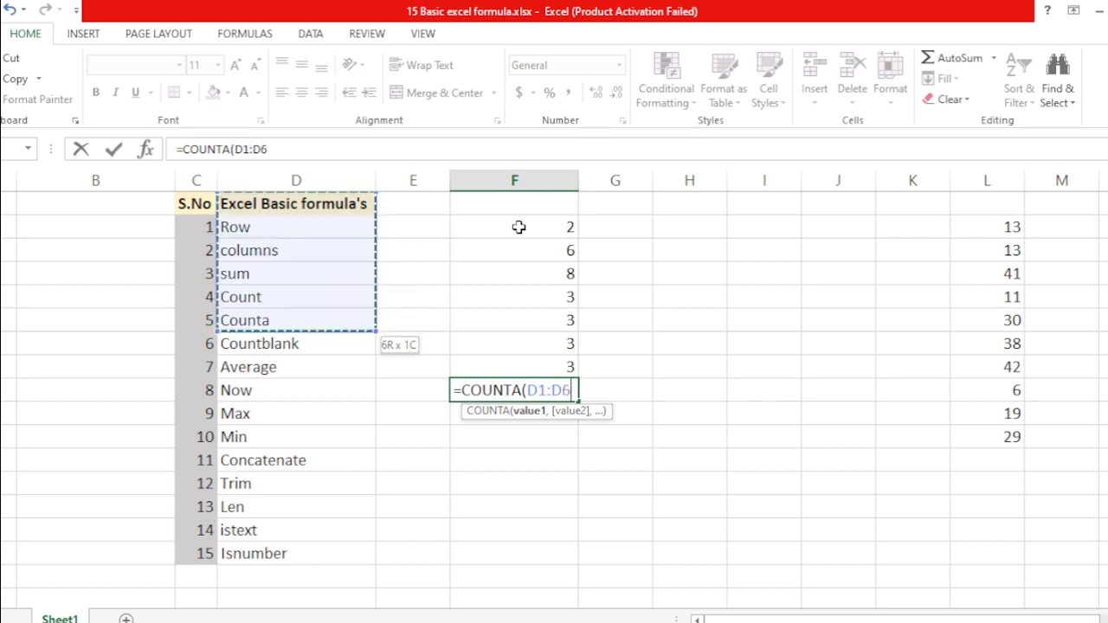
key("shift+Down")
key("shift+Down")
type(")")
key("Return")
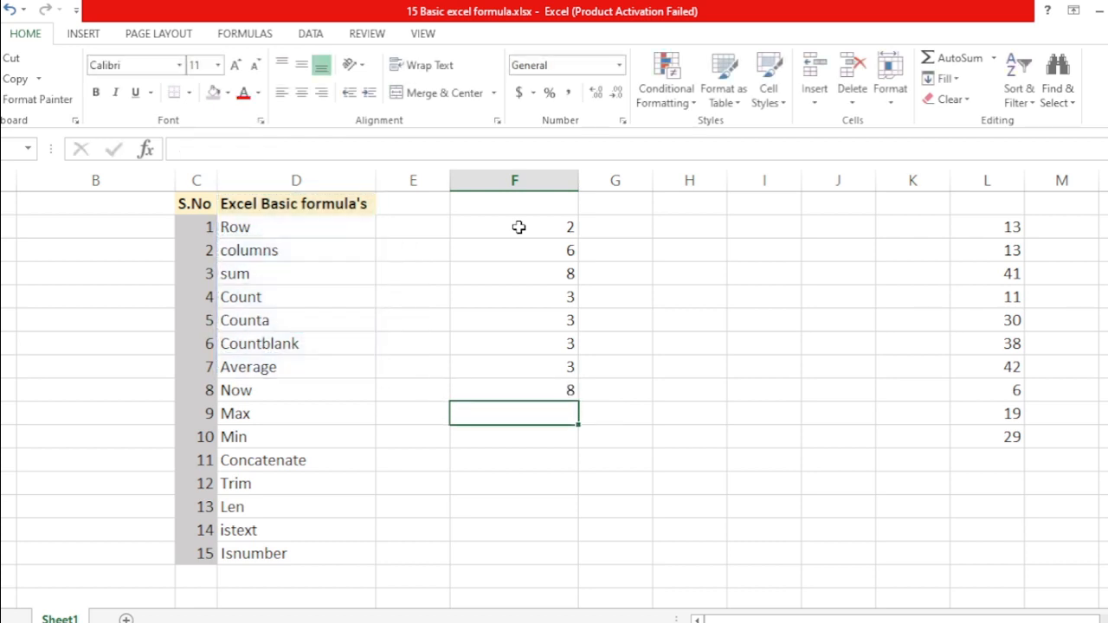
key("Up")
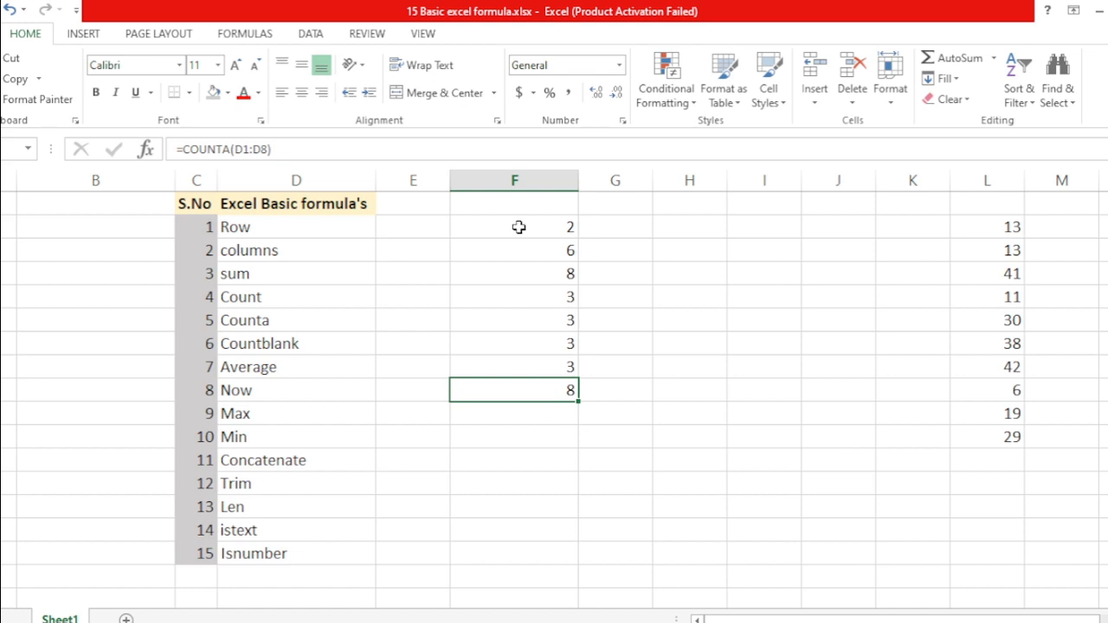
Move to the Max row's result cell and start a =count formula
key("Left")
key("Left")
key("Left")
key("Up")
key("Up")
key("Right")
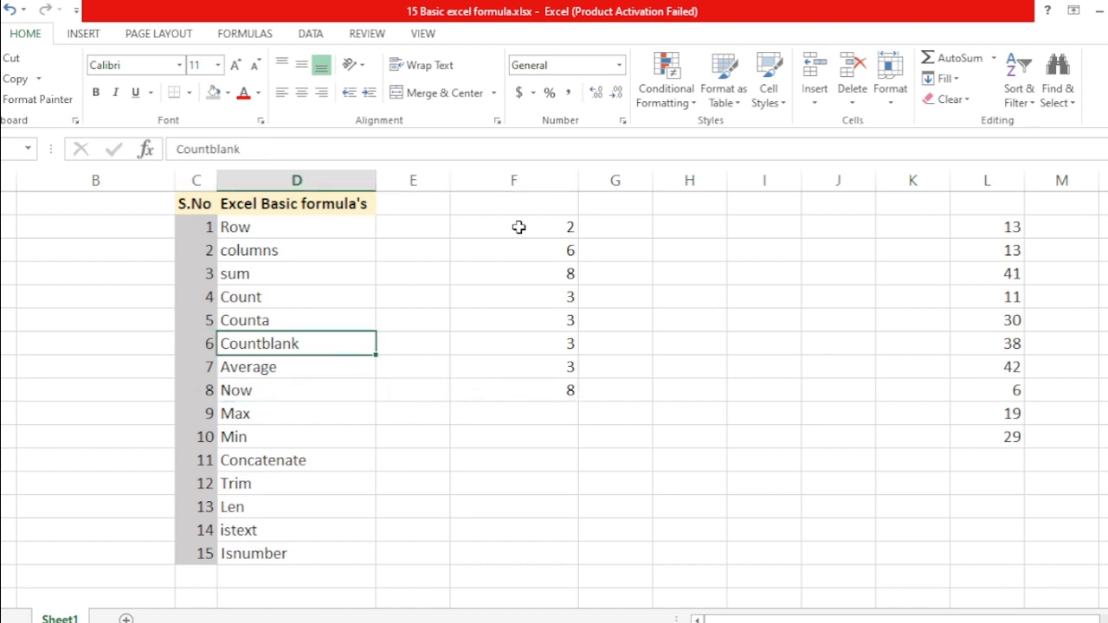
key("Right")
key("Right")
key("Right")
key("Left")
key("Down")
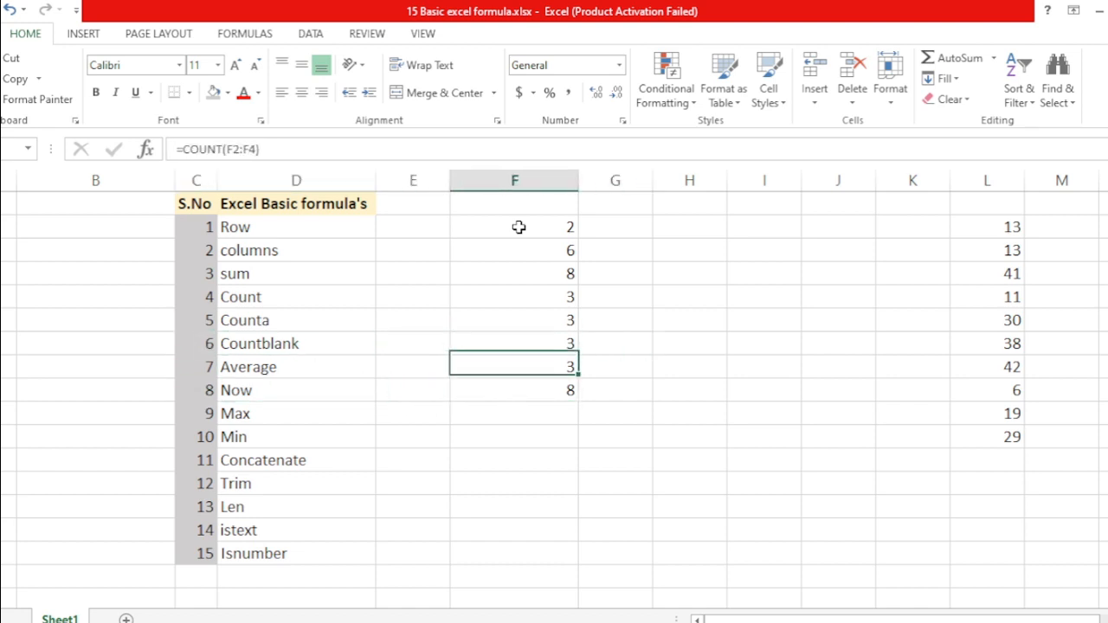
key("Down")
key("Down")
type("=count")
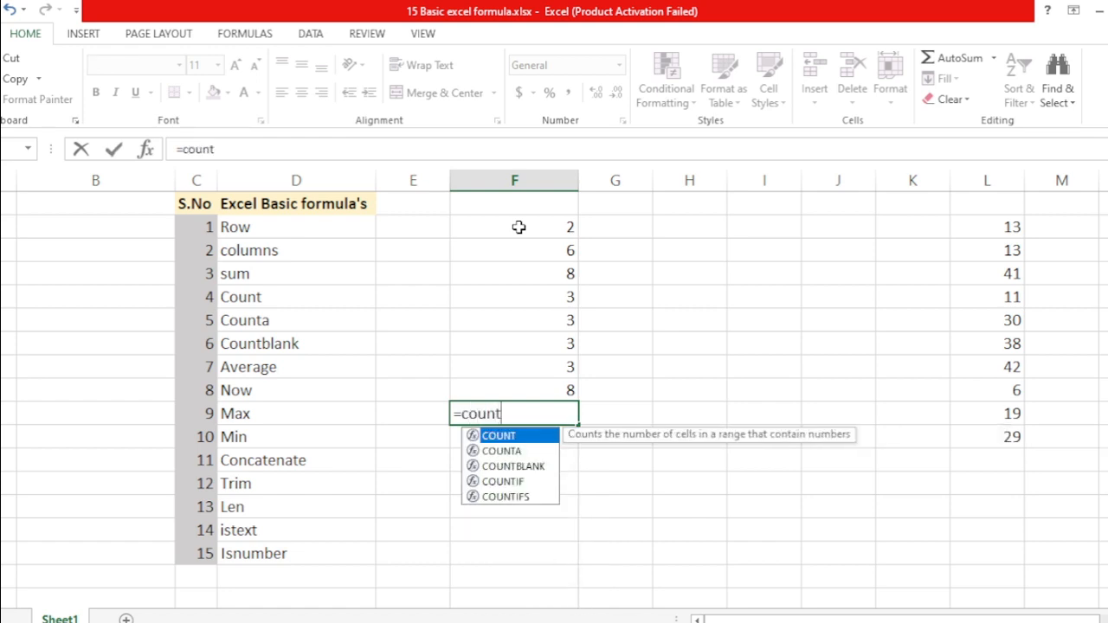
Enter =COUNTBLANK(F2:F9) beside Max
key("Down")
key("Down")
key("Tab")
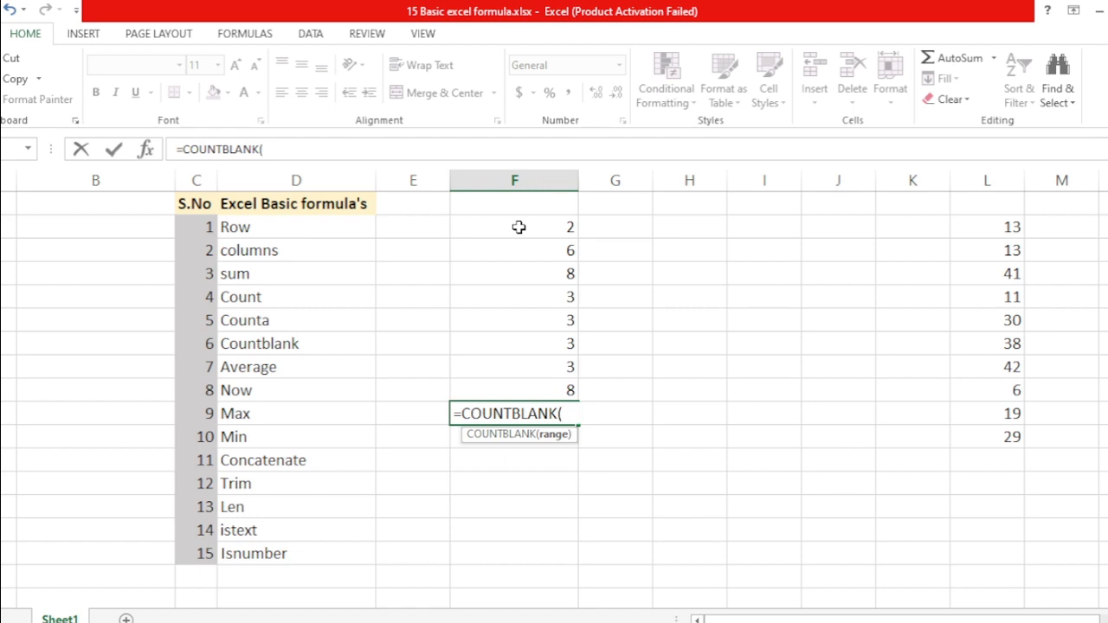
key("Up")
key("shift+Up")
key("shift+Up")
key("shift+Up")
key("shift+Up")
key("shift+Up")
key("shift+Up")
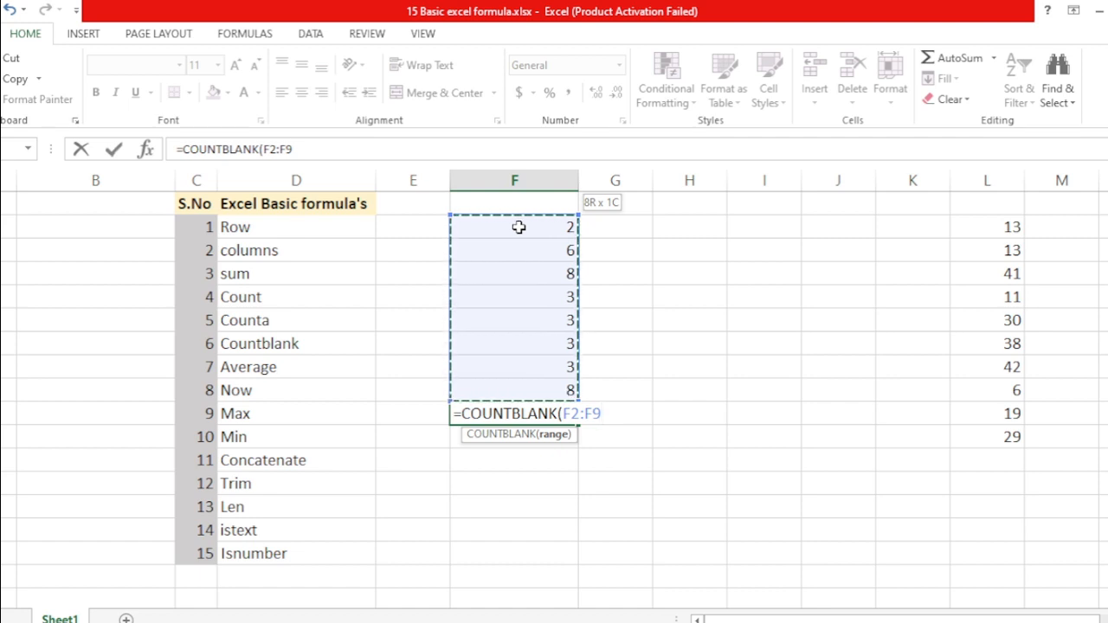
type(")")
key("Return")
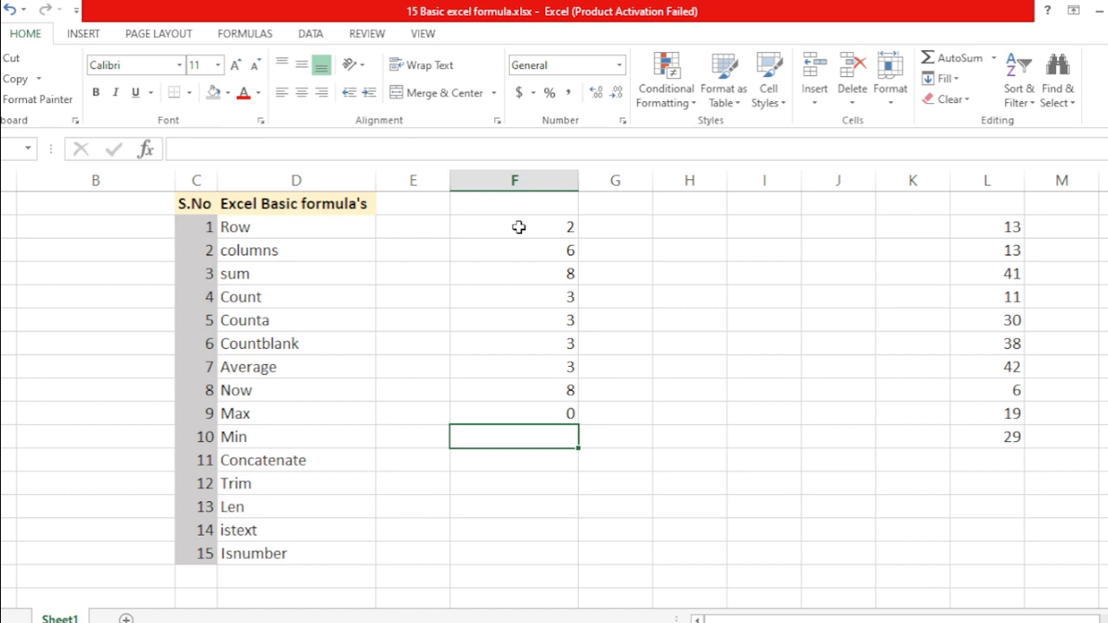
Review column F's results, then delete the columns result so the blank count becomes 1
key("Up")
key("Up")
key("Up")
key("Up")
key("Up")
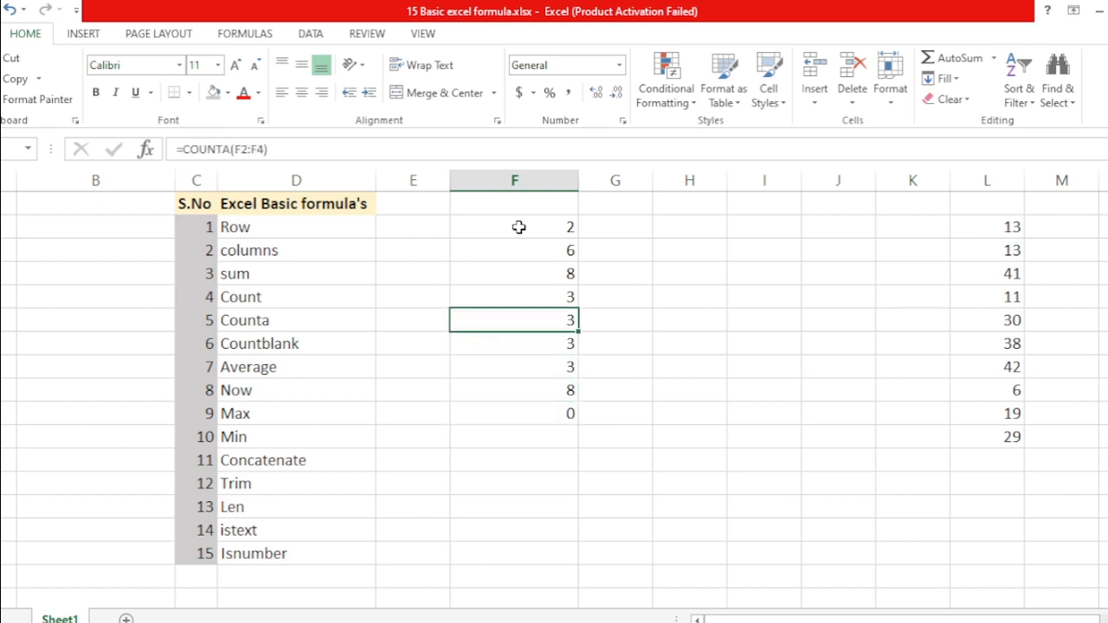
left_click(519, 227)
key("shift+Down")
key("shift+Down")
key("shift+Down")
key("shift+Down")
key("shift+Down")
key("shift+Down")
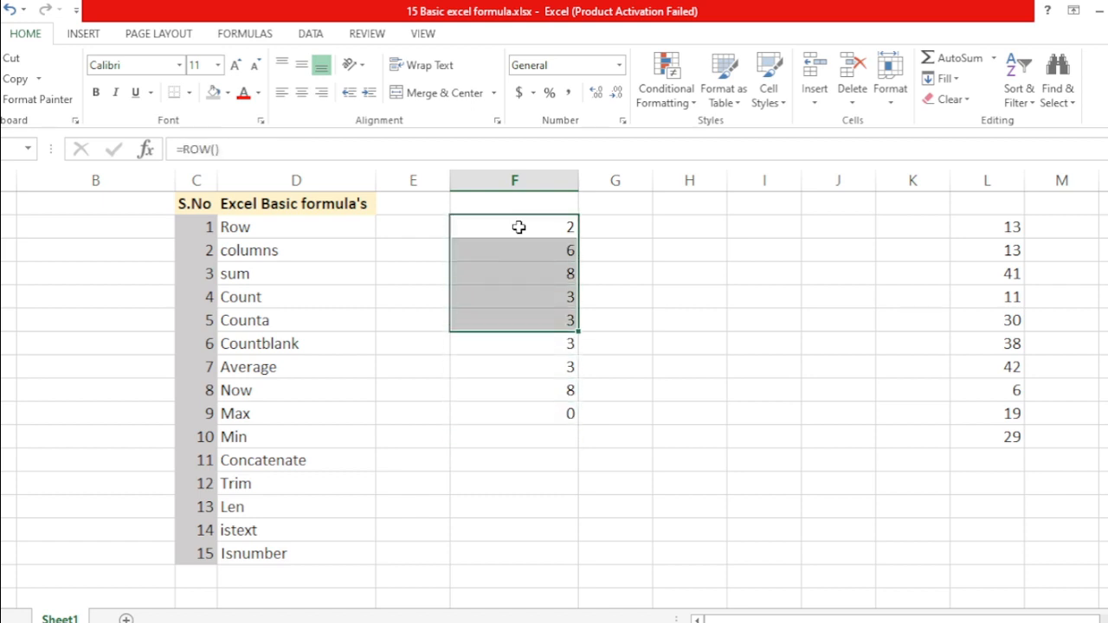
key("shift+Down")
key("Down")
key("Down")
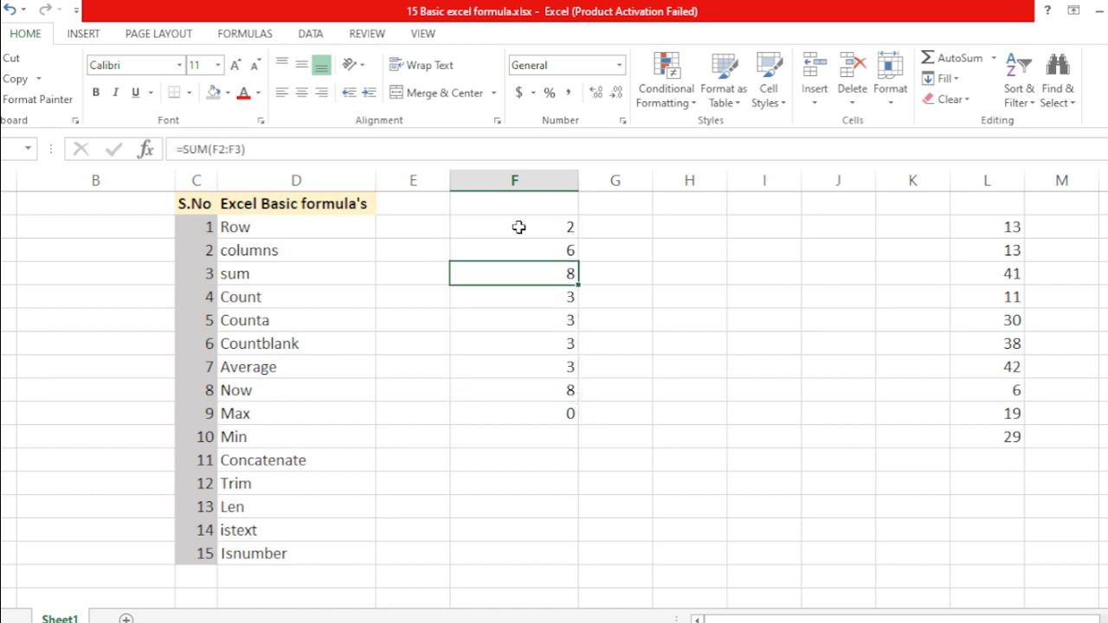
key("Up")
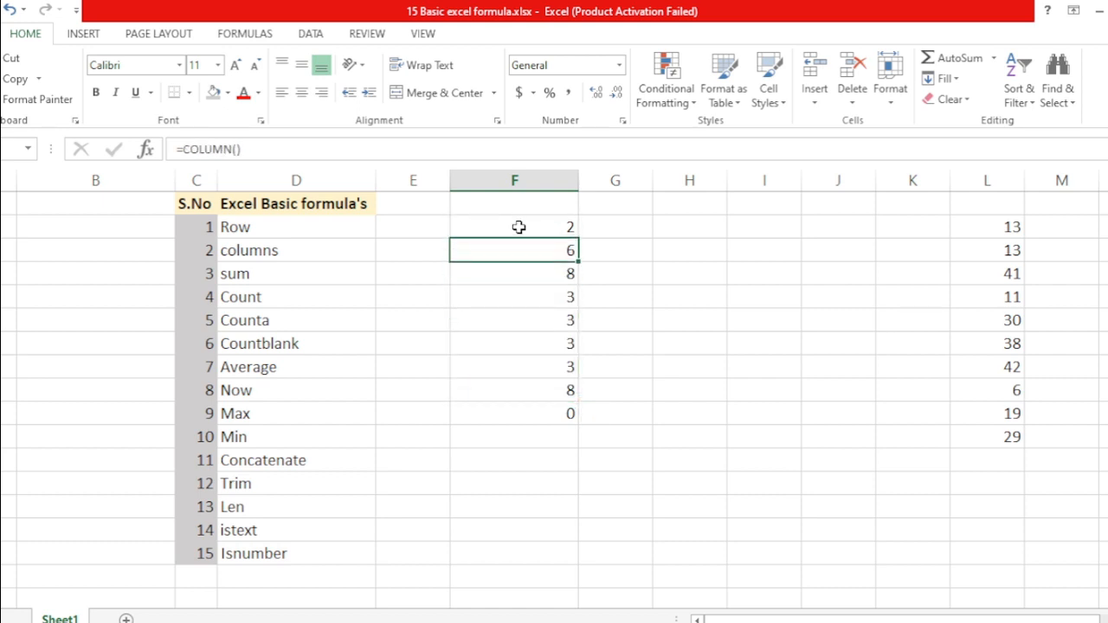
key("Delete")
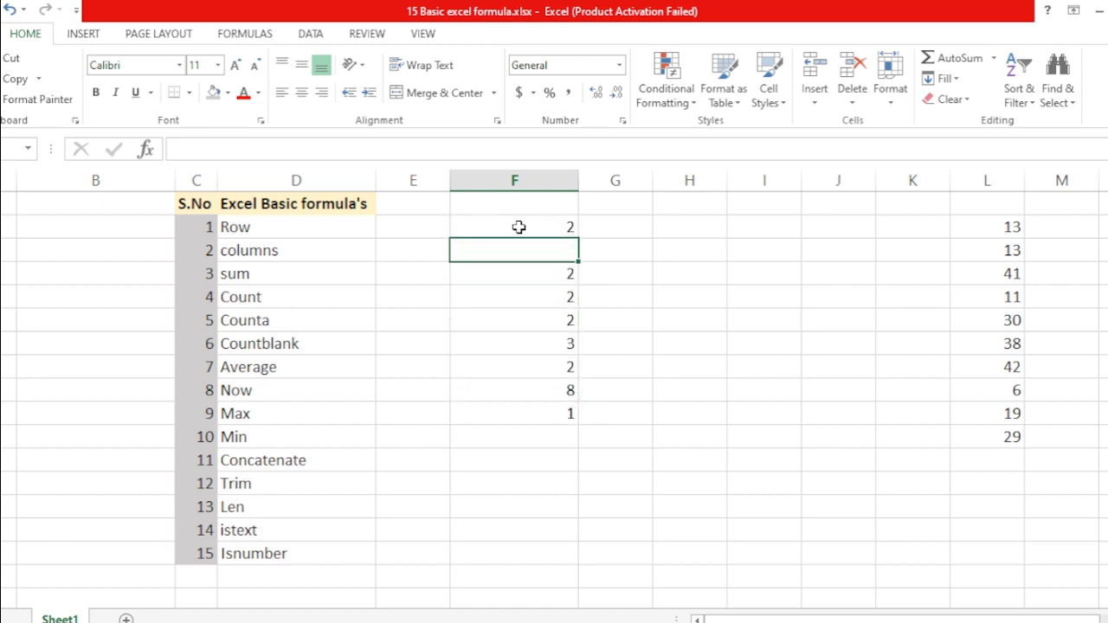
Delete the Count row's result so COUNTBLANK beside Max returns 2
key("Down")
key("Down")
key("Down")
key("Down")
key("Down")
key("Down")
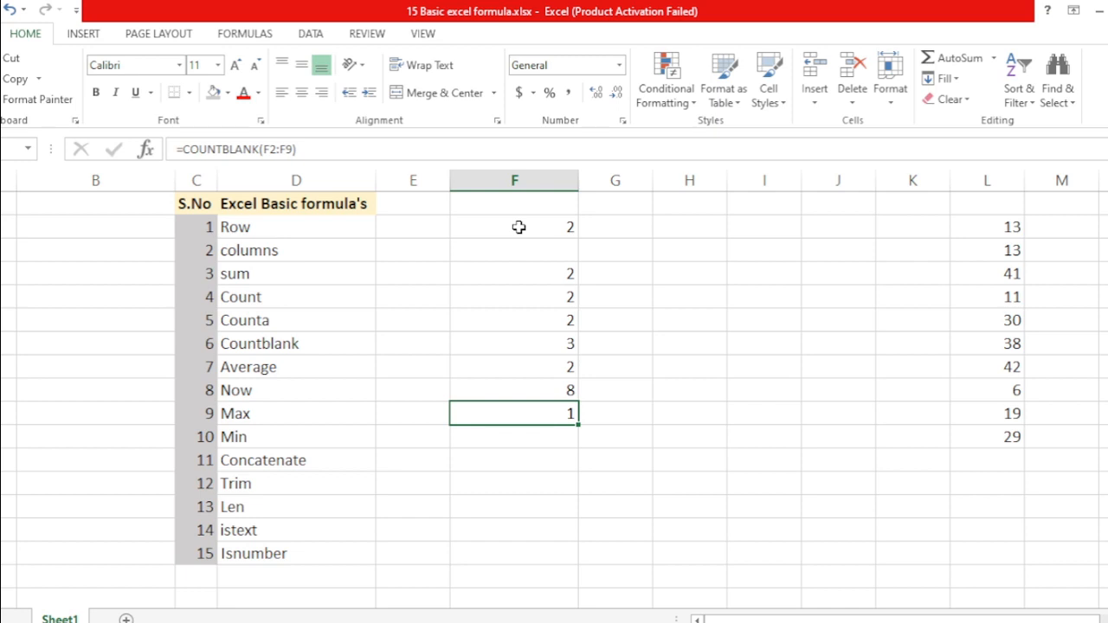
left_click(555, 251)
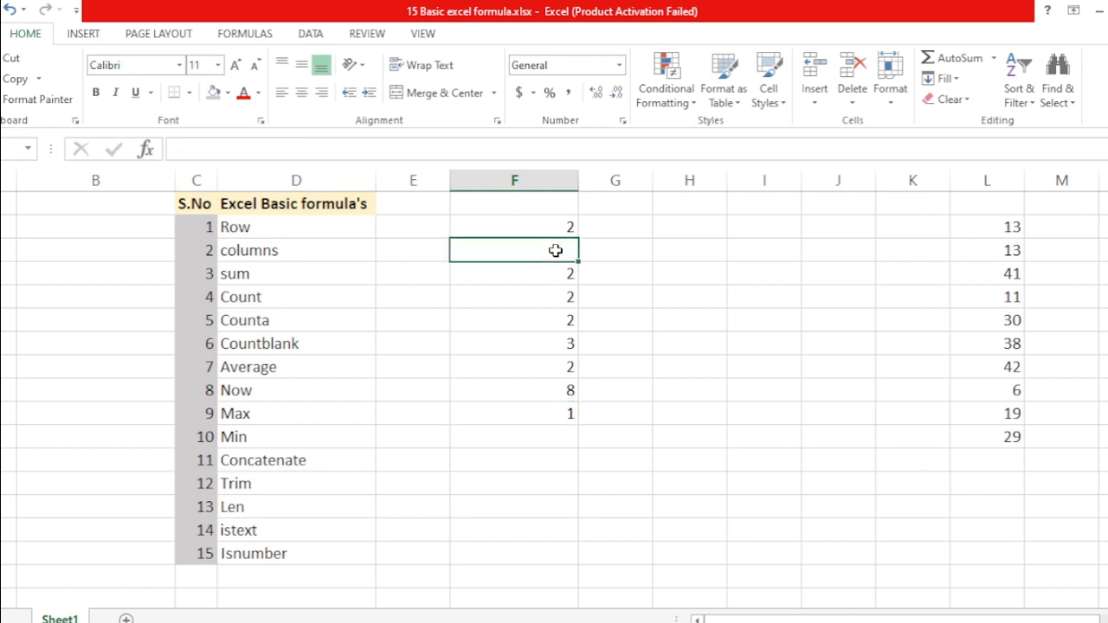
key("Up")
key("Down")
key("Down")
key("Down")
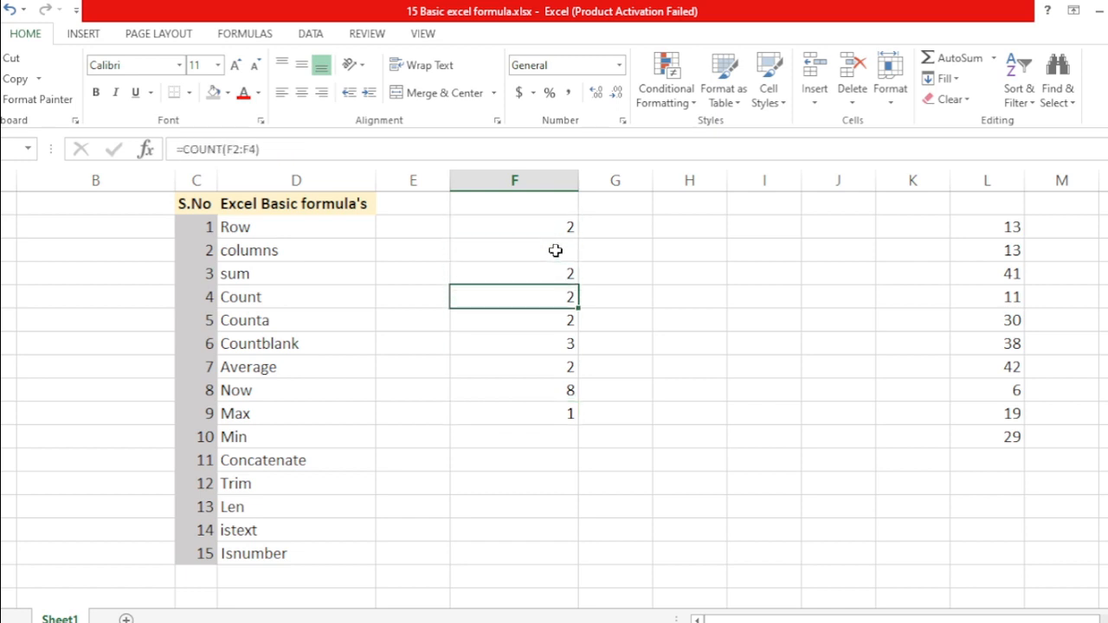
key("Delete")
Go down to F10 on the Min row and start typing =aver
key("Down")
key("Down")
key("Down")
key("Down")
key("Down")
key("Down")
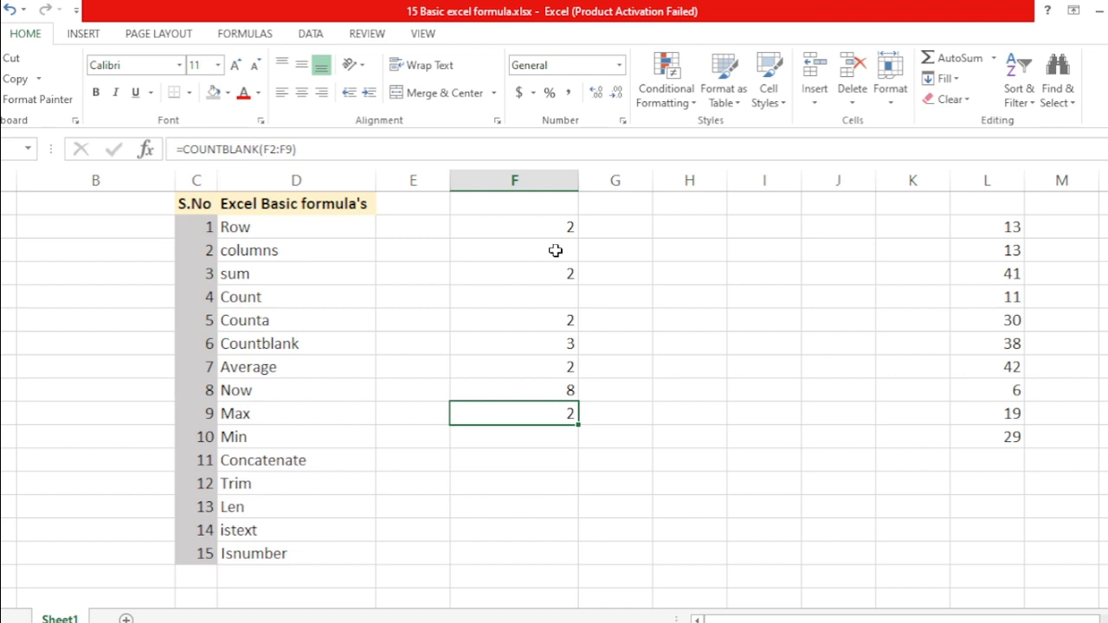
key("Down")
type("=aver")
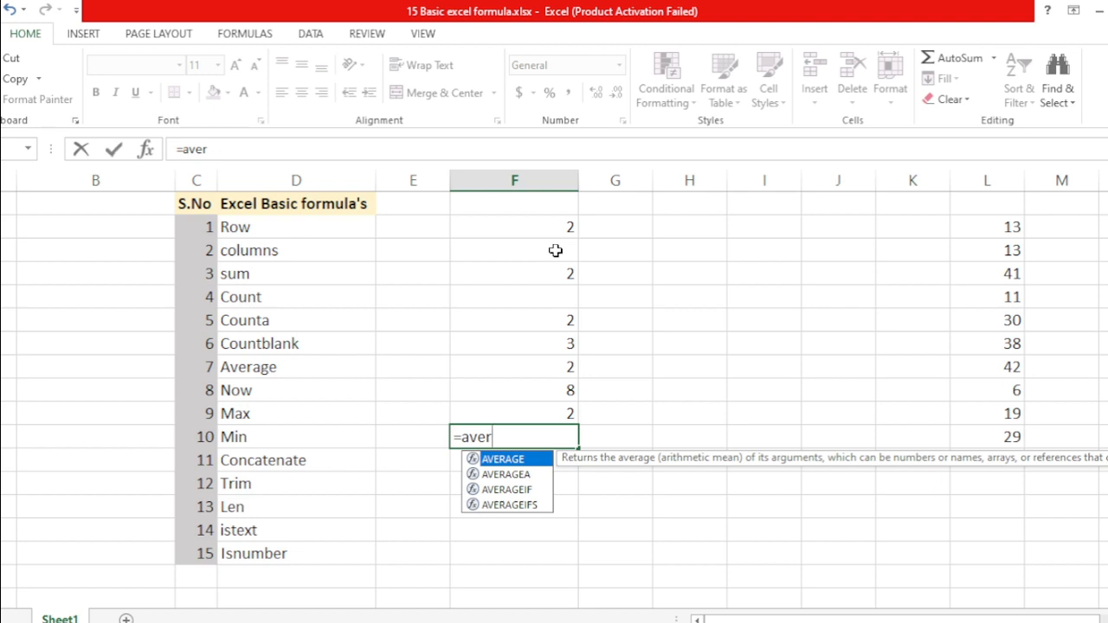
Finish the AVERAGE of the five results from Counta through Max, giving 3.4, and review them
key("Tab")
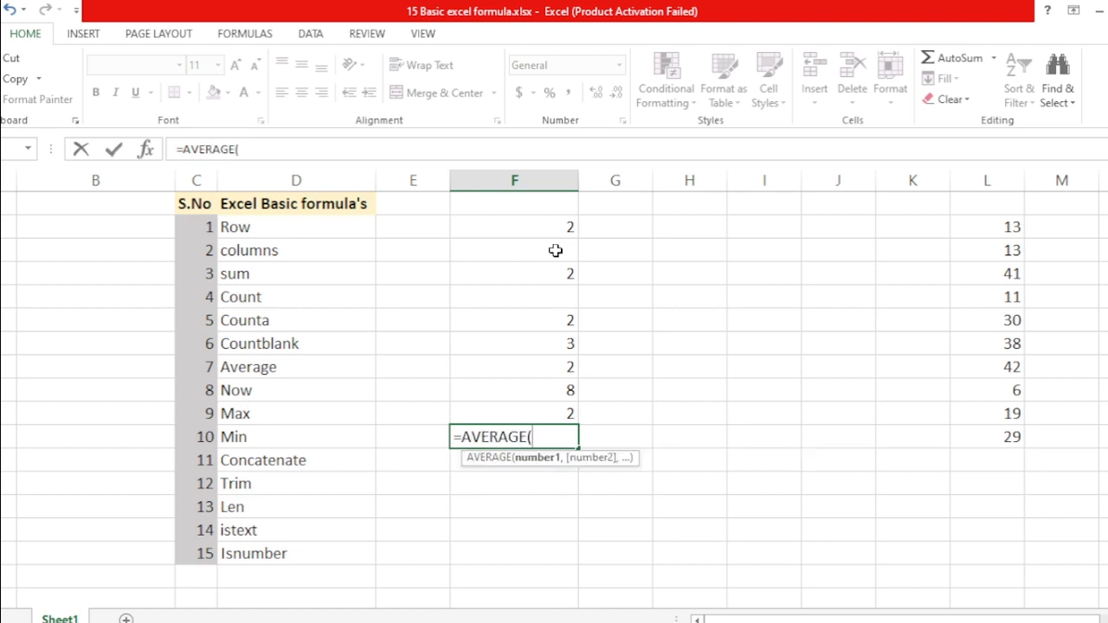
key("Up")
key("Up")
key("Up")
key("Up")
key("Up")
key("shift+Down")
key("shift+Down")
key("shift+Down")
key("shift+Down")
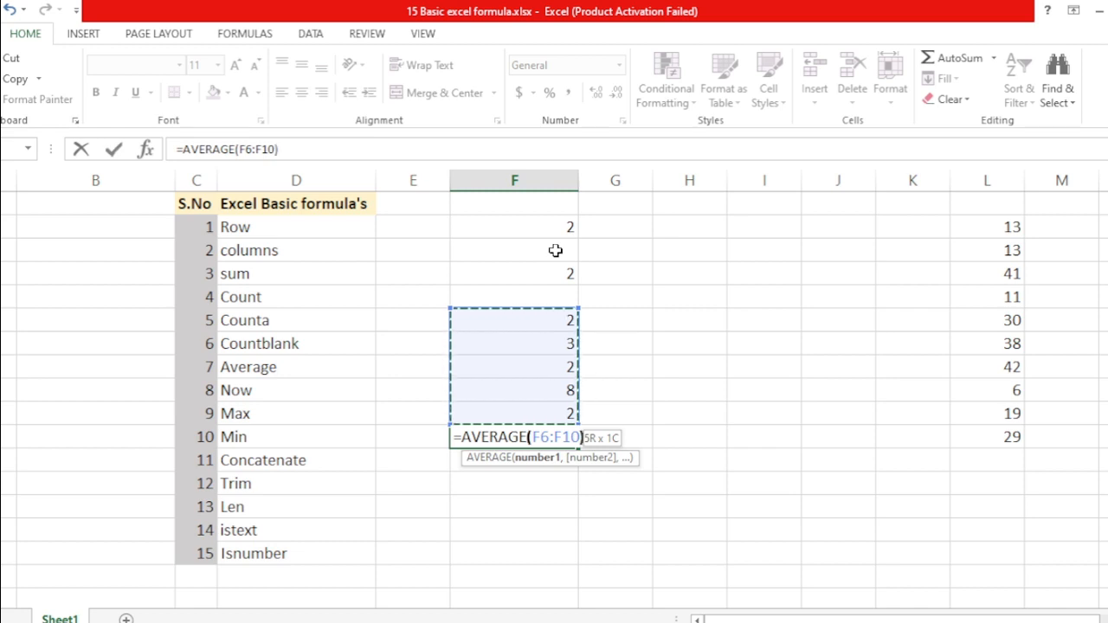
type(")")
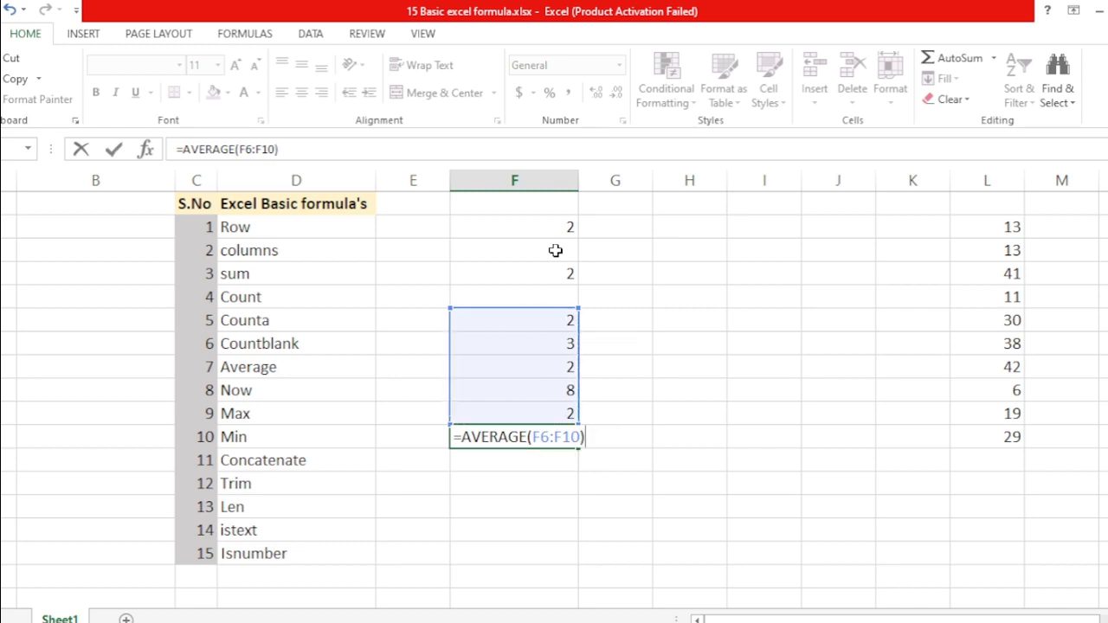
key("Return")
key("Up")
key("Up")
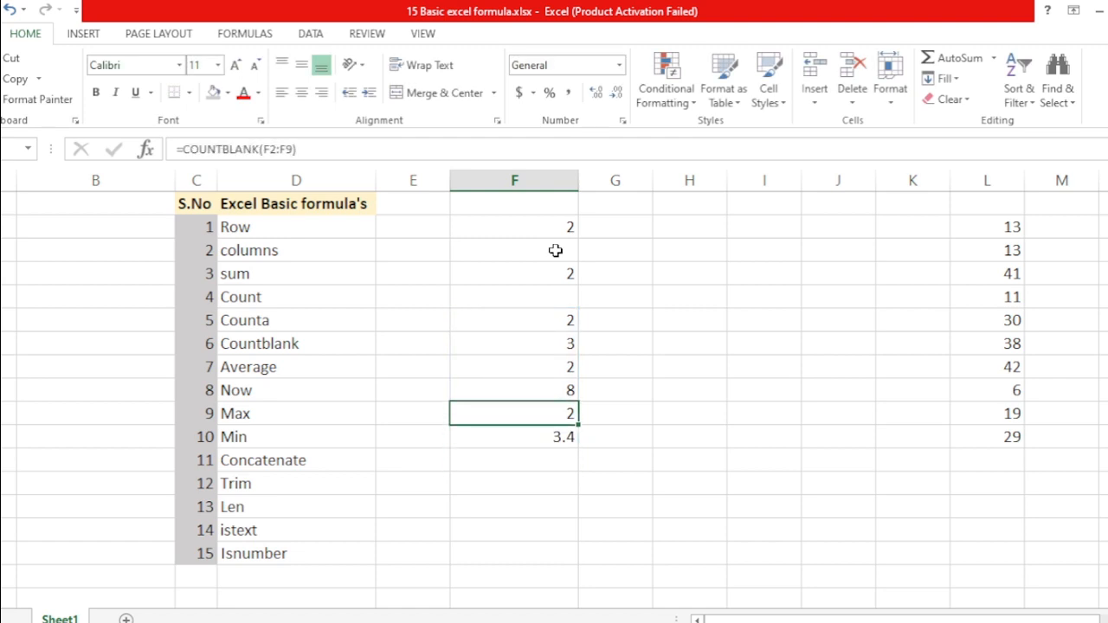
key("shift+Up")
key("shift+Up")
key("shift+Up")
key("shift+Up")
key("shift+Up")
key("shift+Down")
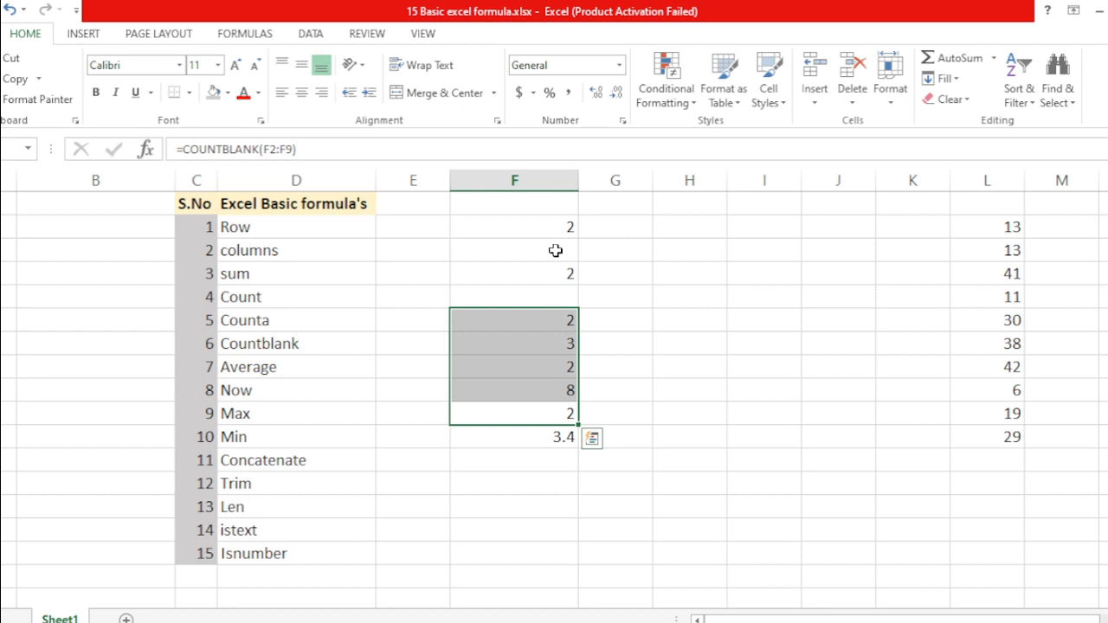
key("Down")
key("Down")
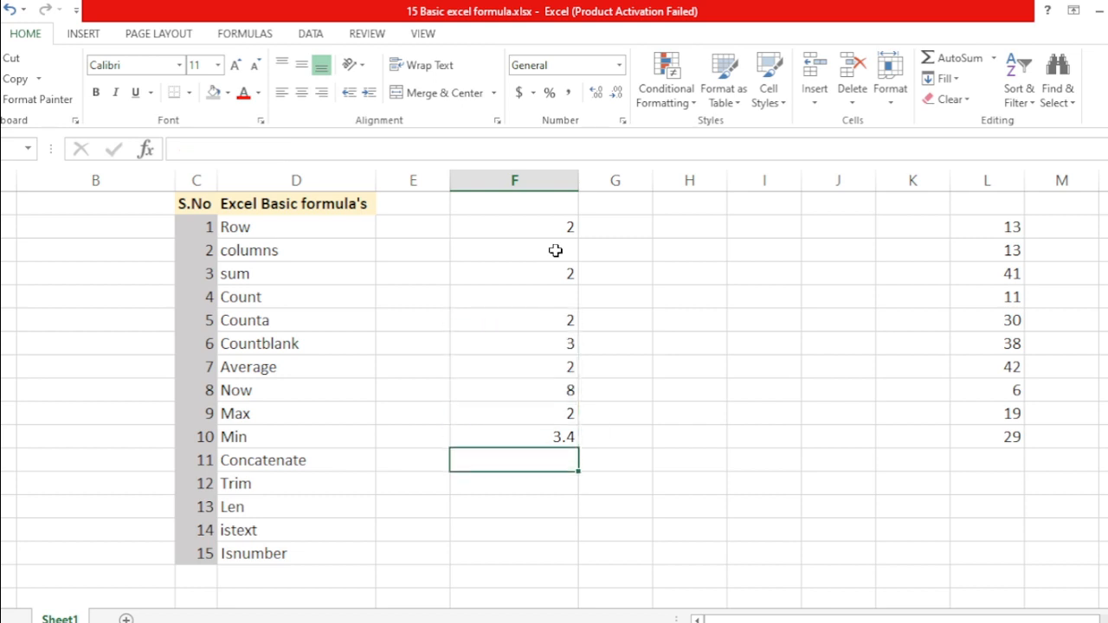
Enter =NOW() in F11 beside Concatenate, showing 11/4/2022 15:41
type("=now")
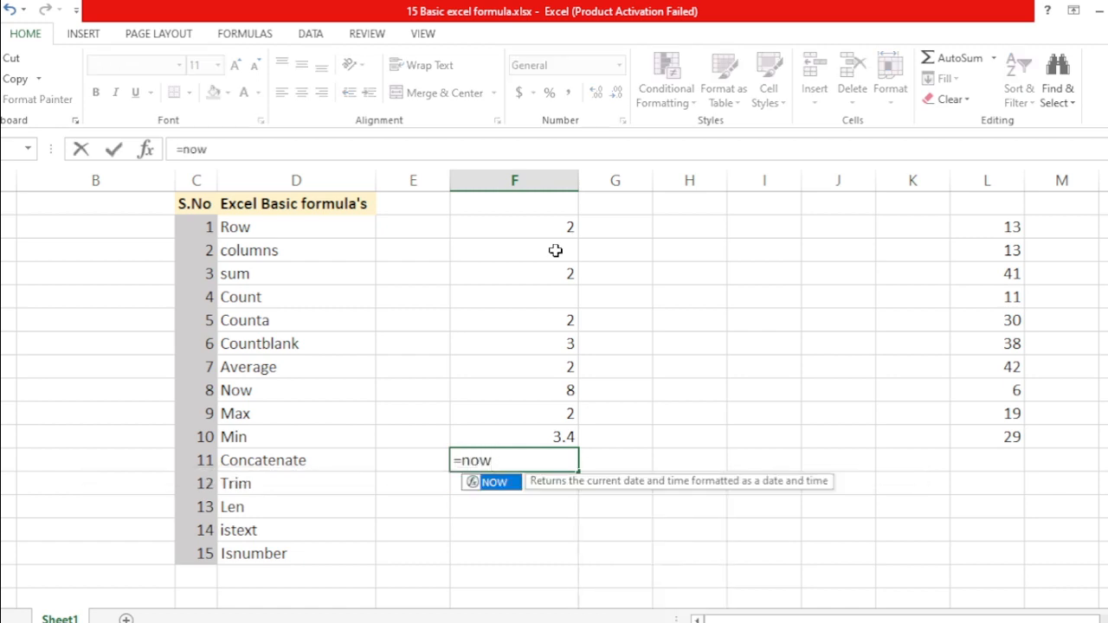
key("Tab")
type(")")
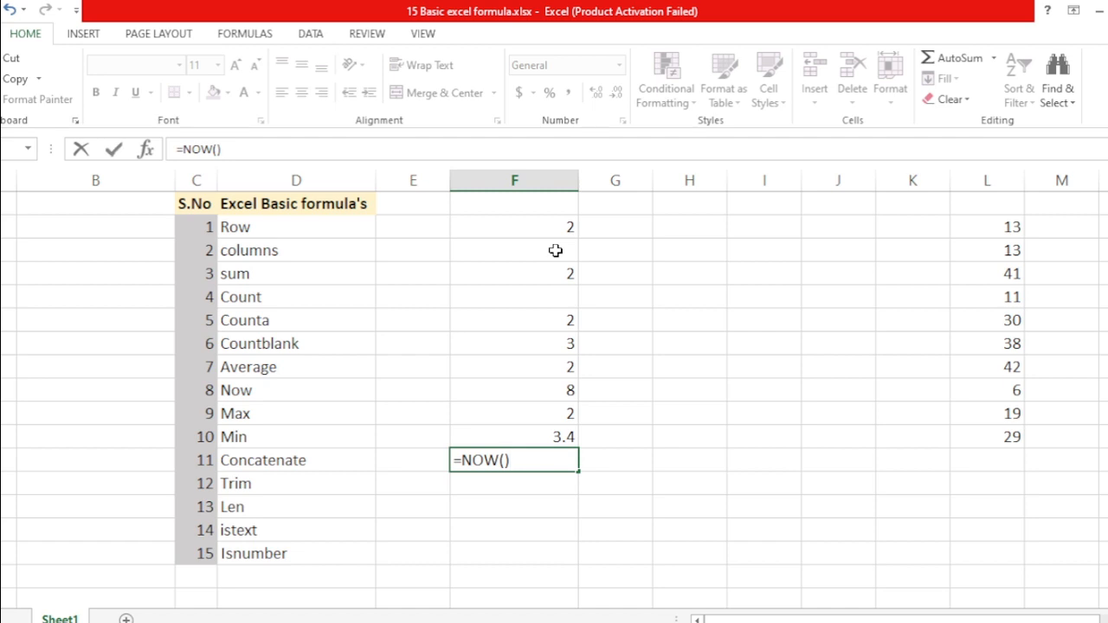
key("Return")
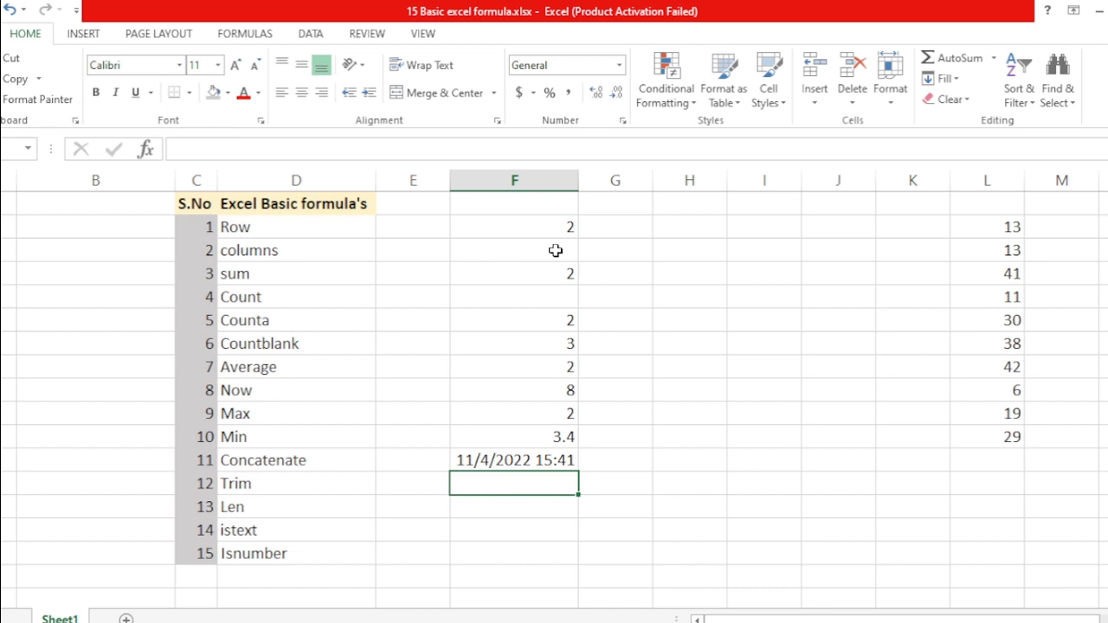
key("Up")
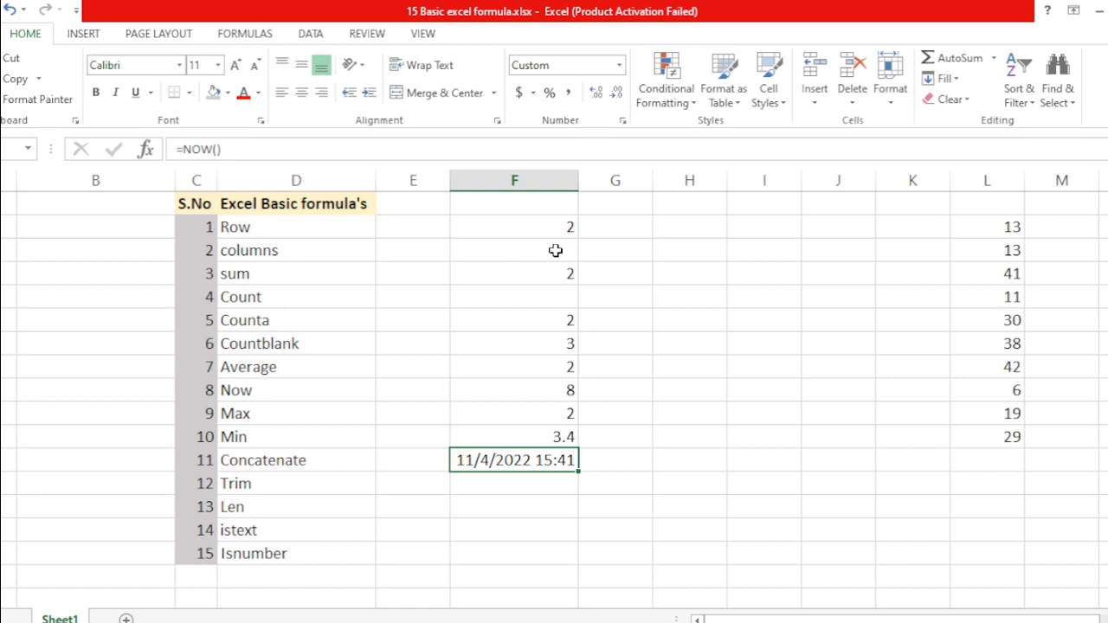
key("Right")
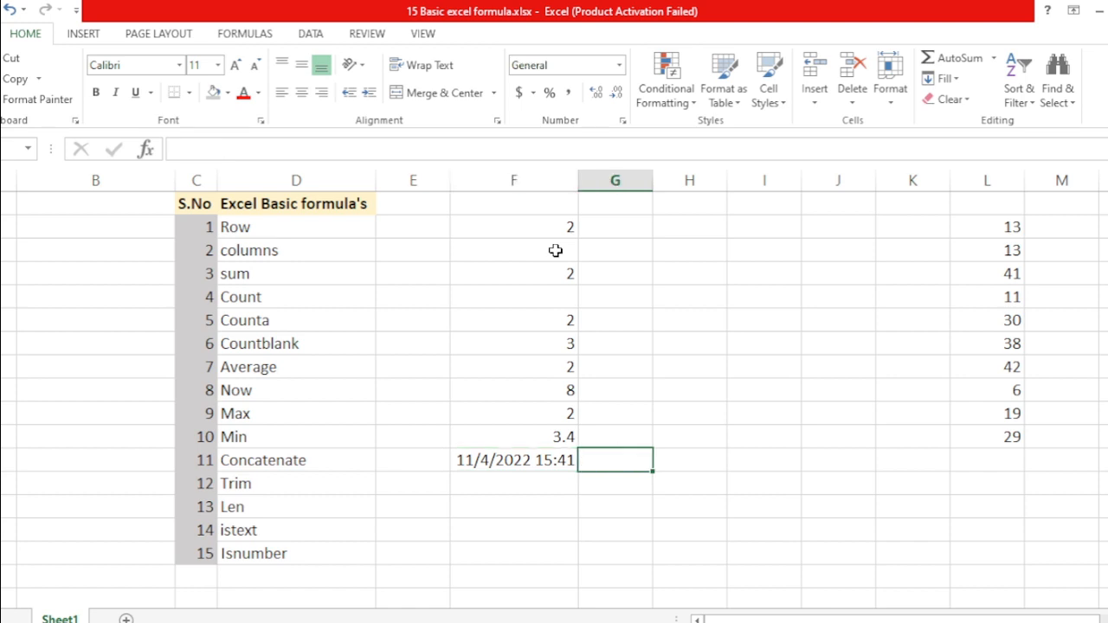
Enter 2 in G10 so the NOW result in F11 recalculates to 15:42
key("Up")
type("2")
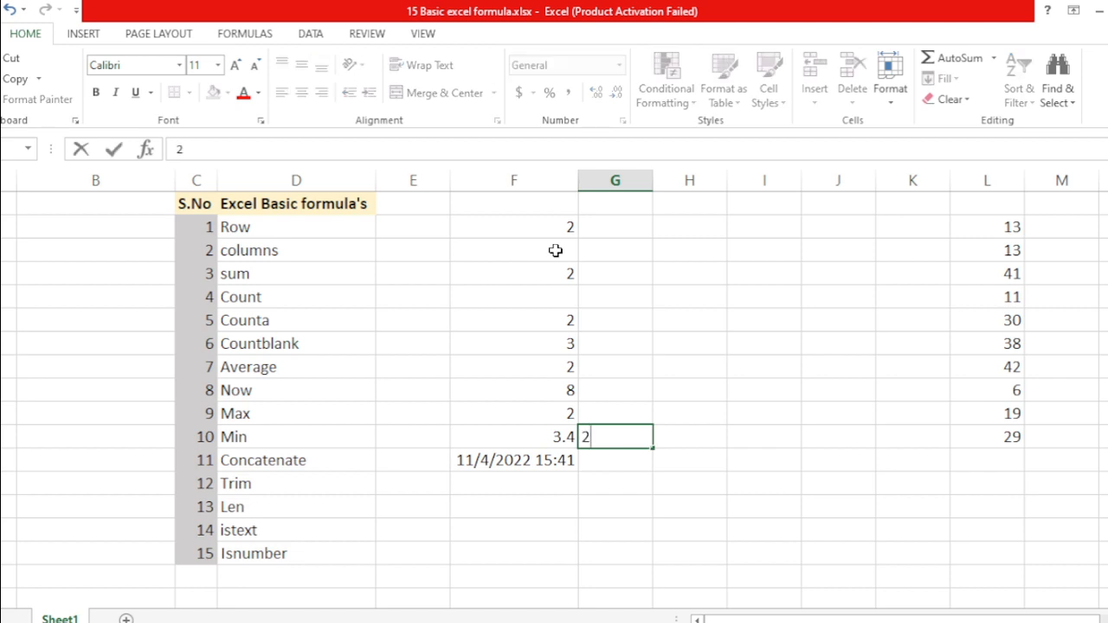
key("Return")
key("Left")
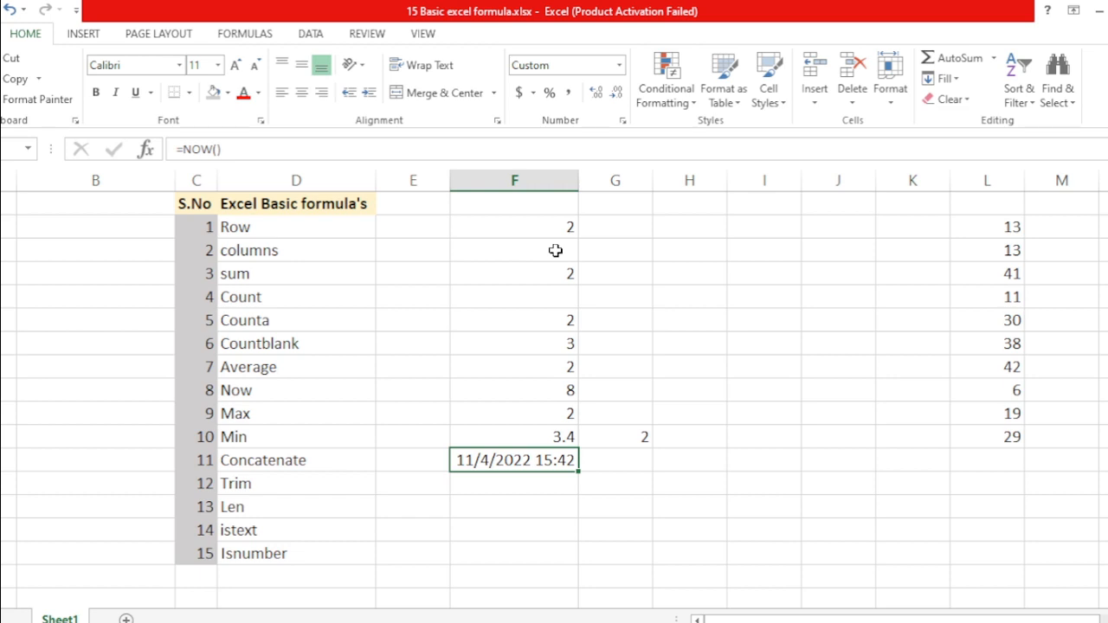
key("Return")
key("Right")
key("Right")
key("Up")
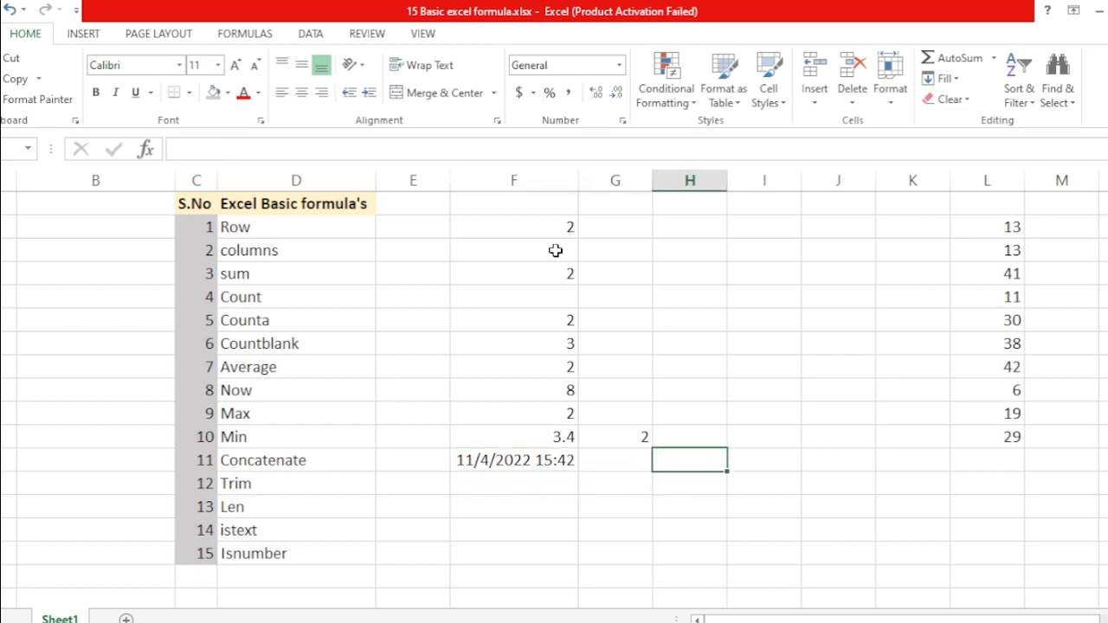
Move the number list from L1:L10 into column H starting at H1
key("Up")
key("Up")
key("Right")
key("Right")
key("Right")
key("Right")
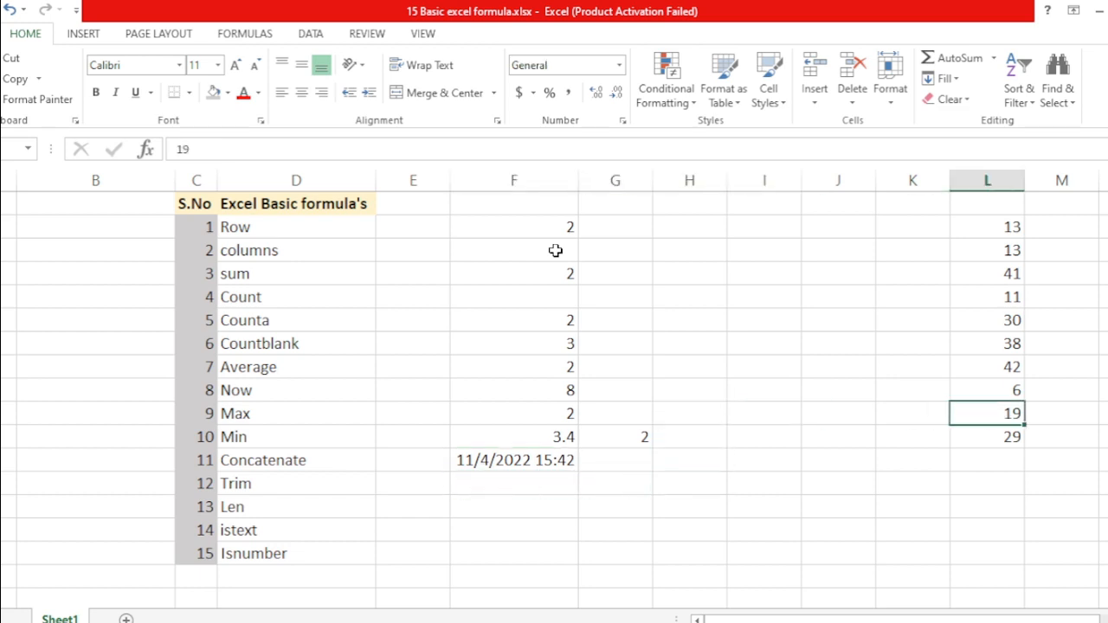
key("ctrl+Up")
key("ctrl+shift+Down")
key("ctrl+c")
key("Left")
key("Left")
key("Left")
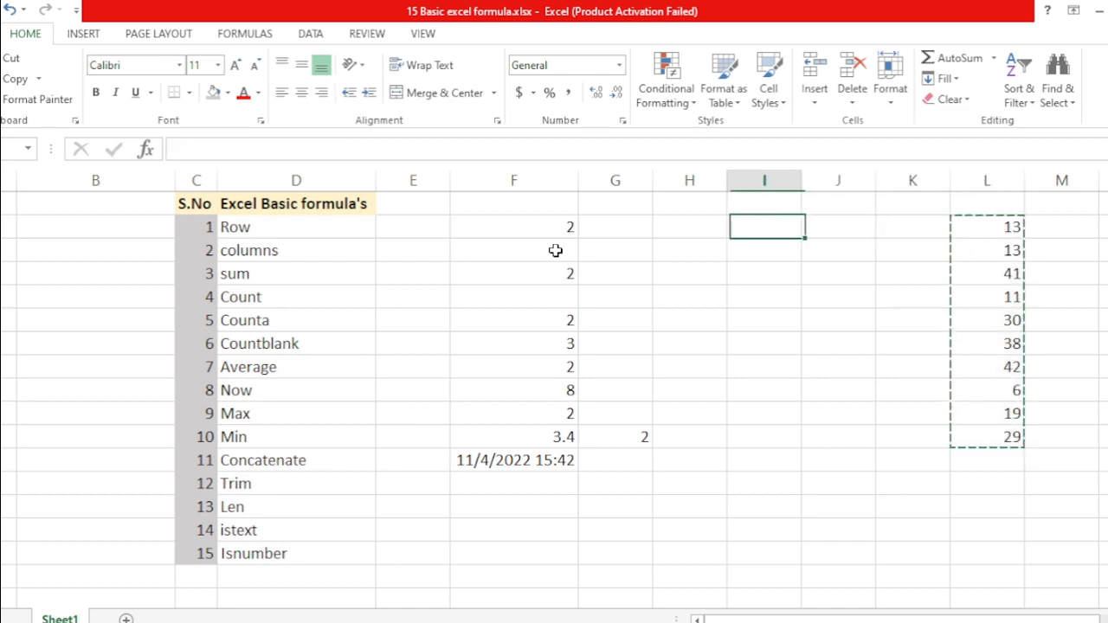
key("Left")
key("ctrl+v")
Enter =MAX(H2:H11) in G3, returning 42
key("Left")
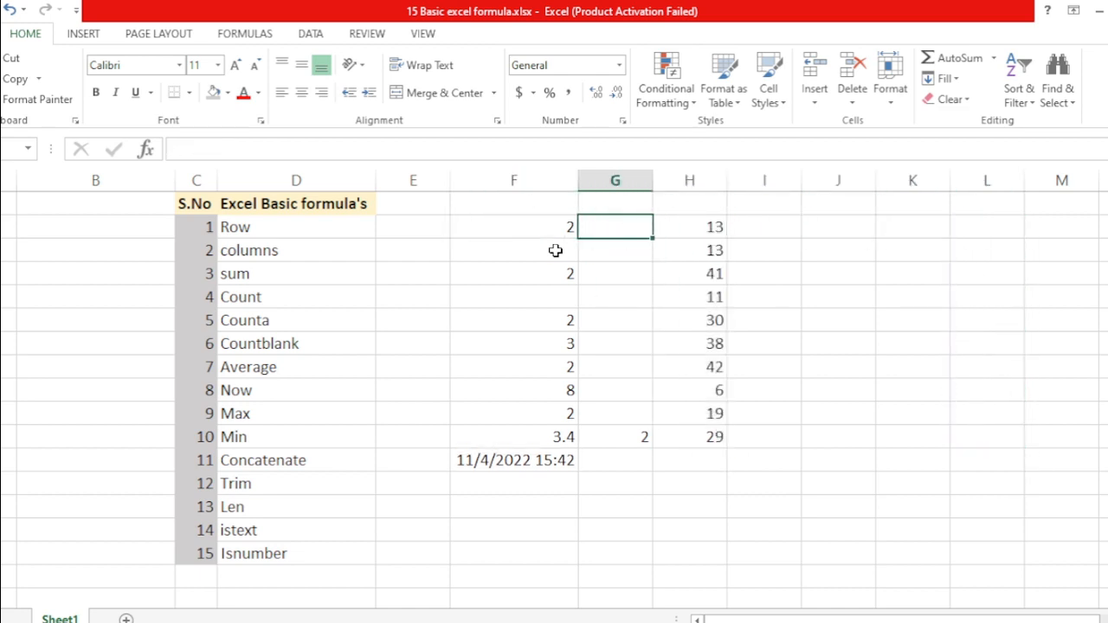
key("Down")
key("Down")
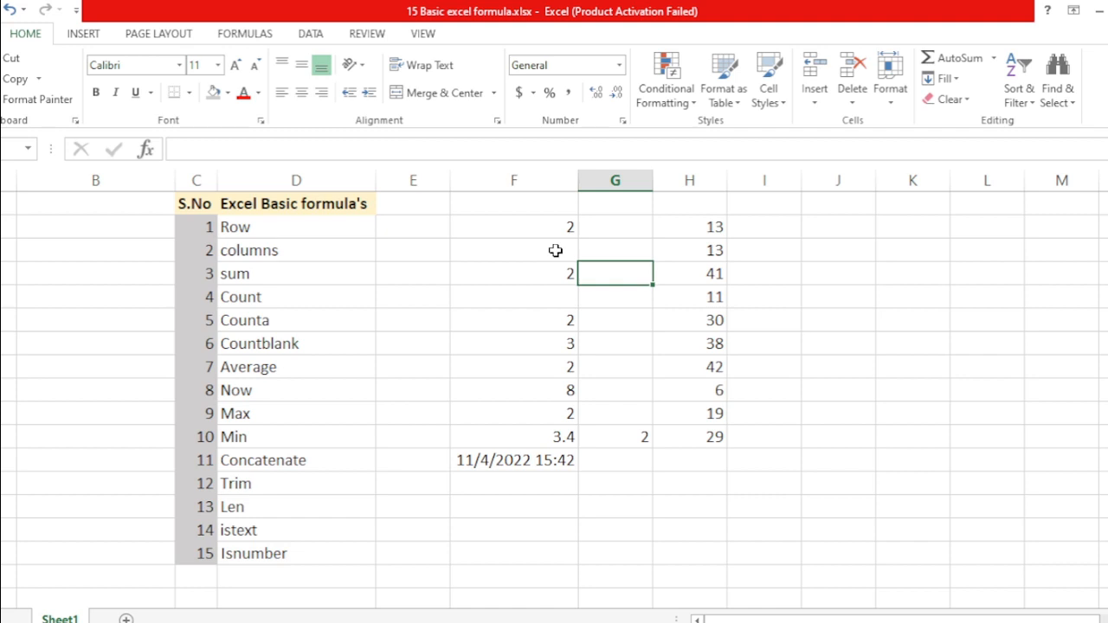
type("=max")
key("Tab")
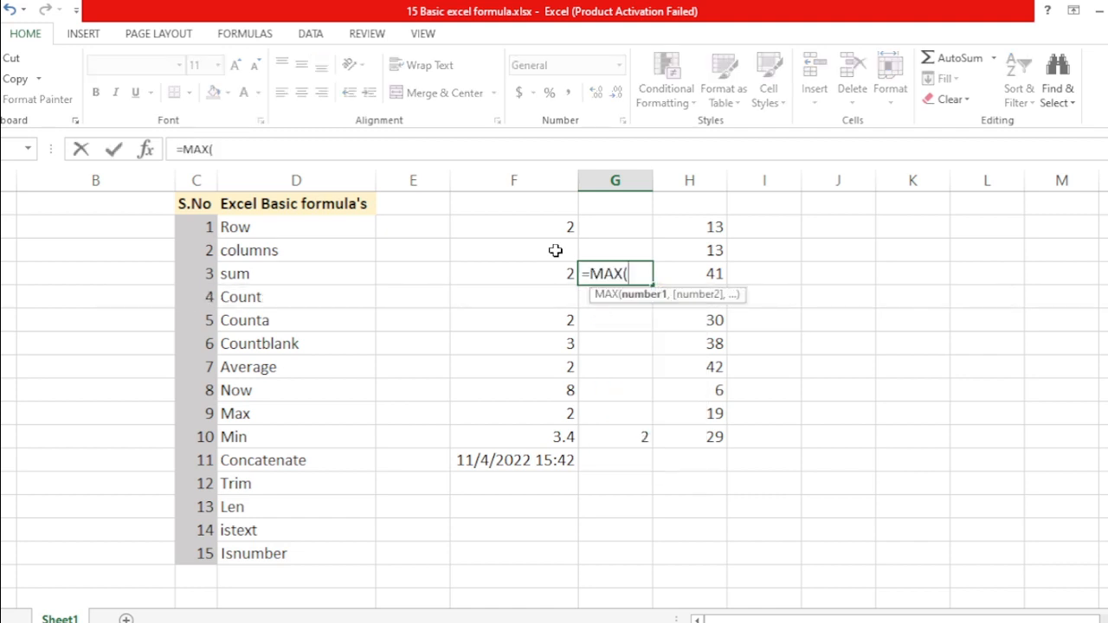
key("Right")
key("Up")
key("Up")
key("ctrl+shift+Down")
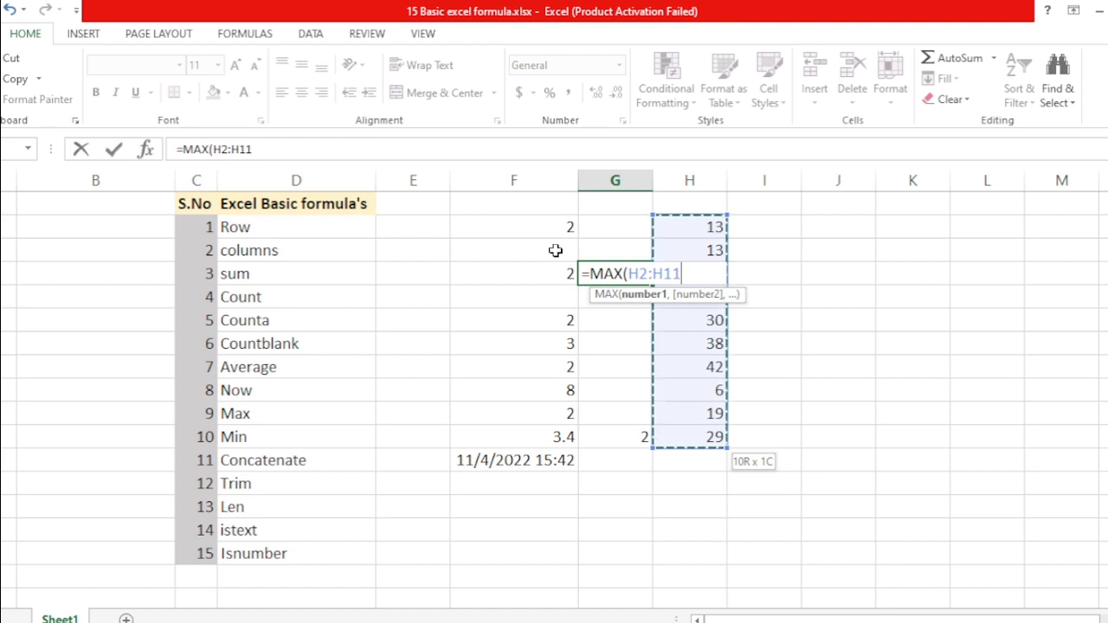
type(")")
key("Return")
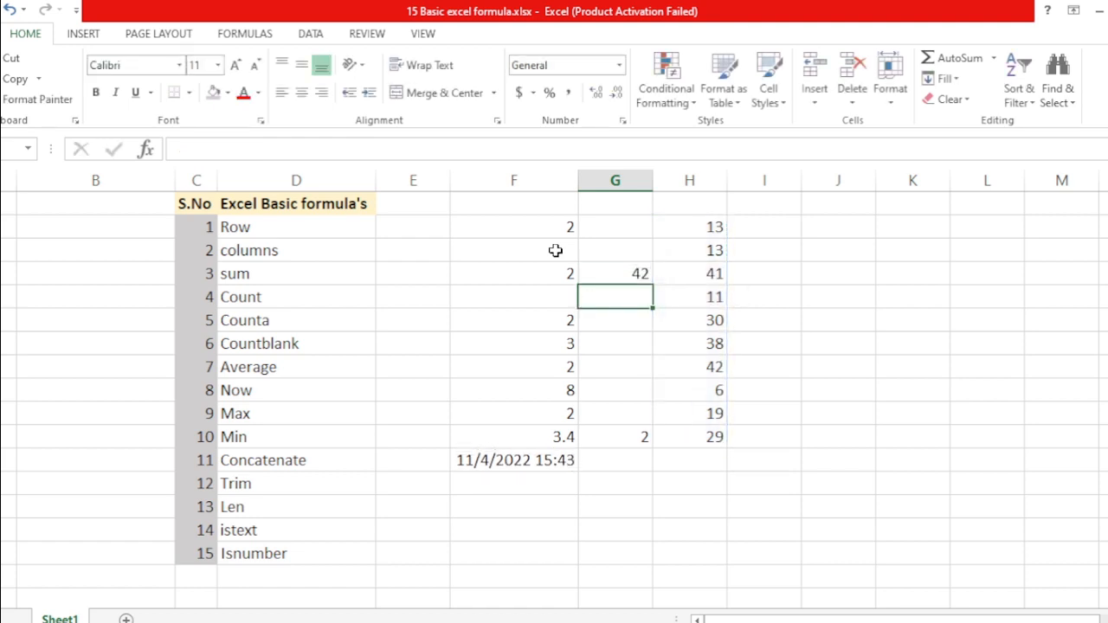
key("Up")
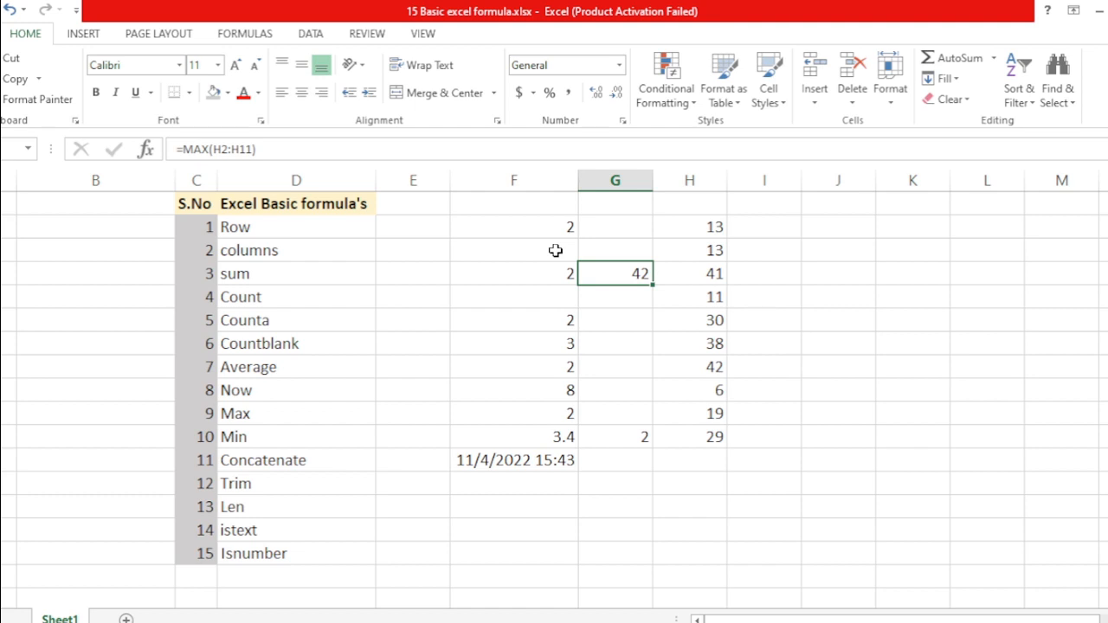
Select H2:H11 to verify the maximum, then move to G4
key("Right")
key("Down")
key("Down")
key("Down")
key("Down")
key("Down")
key("Down")
key("Down")
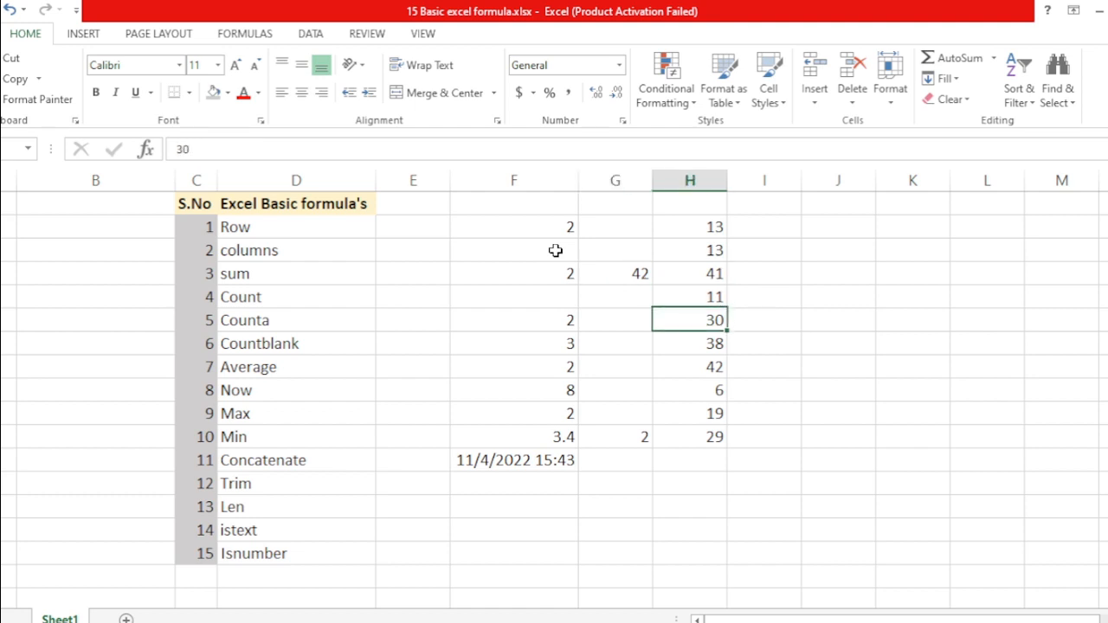
key("ctrl+Up")
key("ctrl+shift+Down")
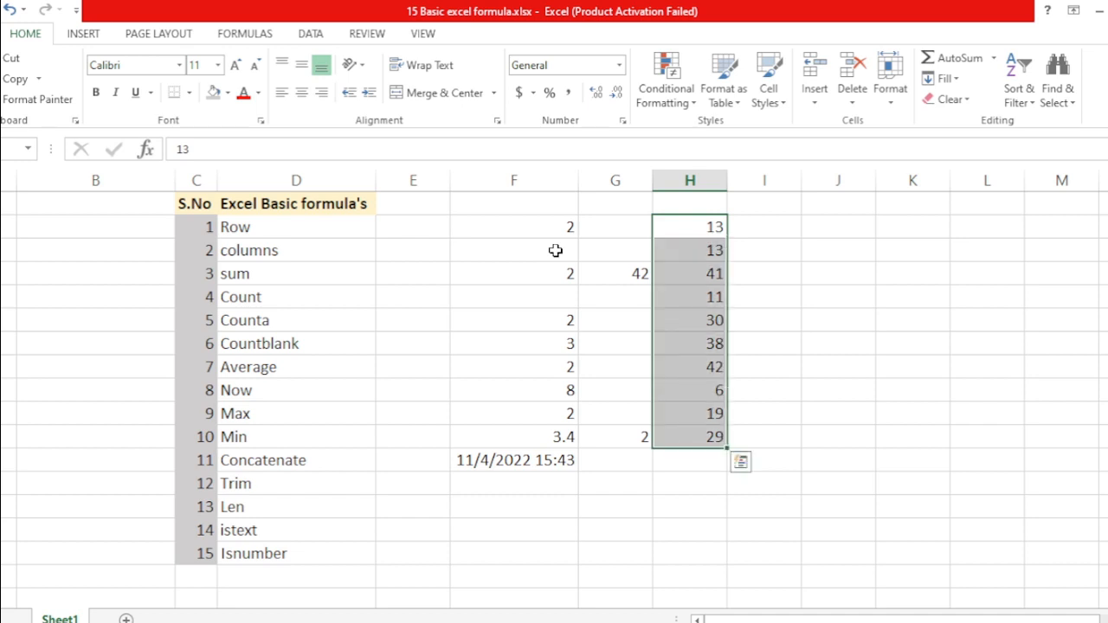
key("Left")
key("Down")
key("Down")
key("Up")
key("Down")
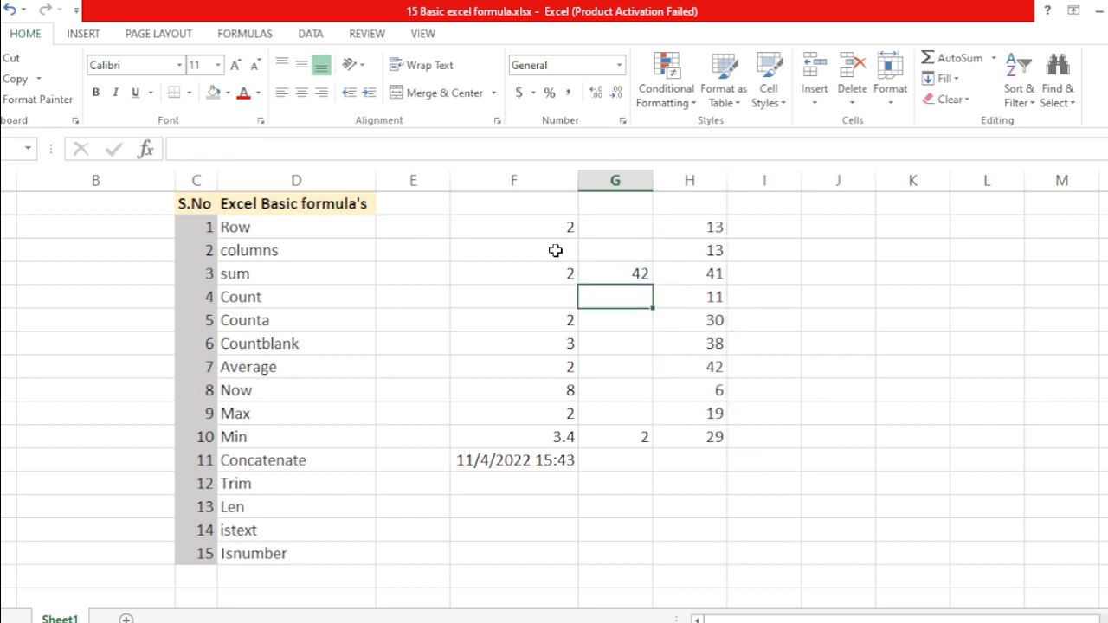
Enter =MIN(H2:H11) in G4, returning 6
type("=min")
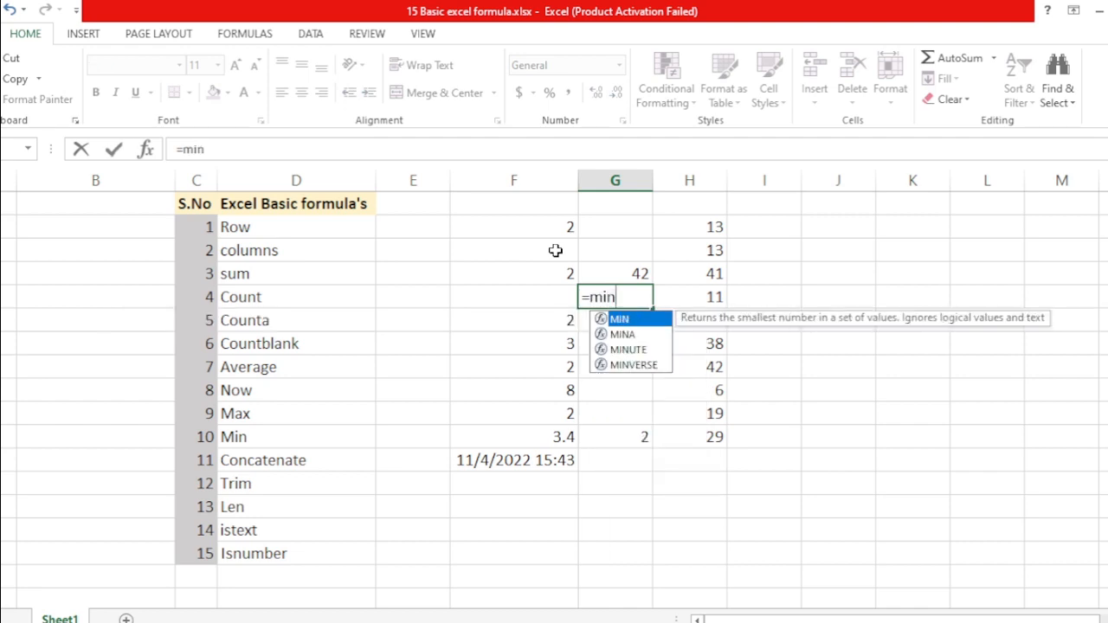
key("Tab")
key("Right")
key("Up")
key("Up")
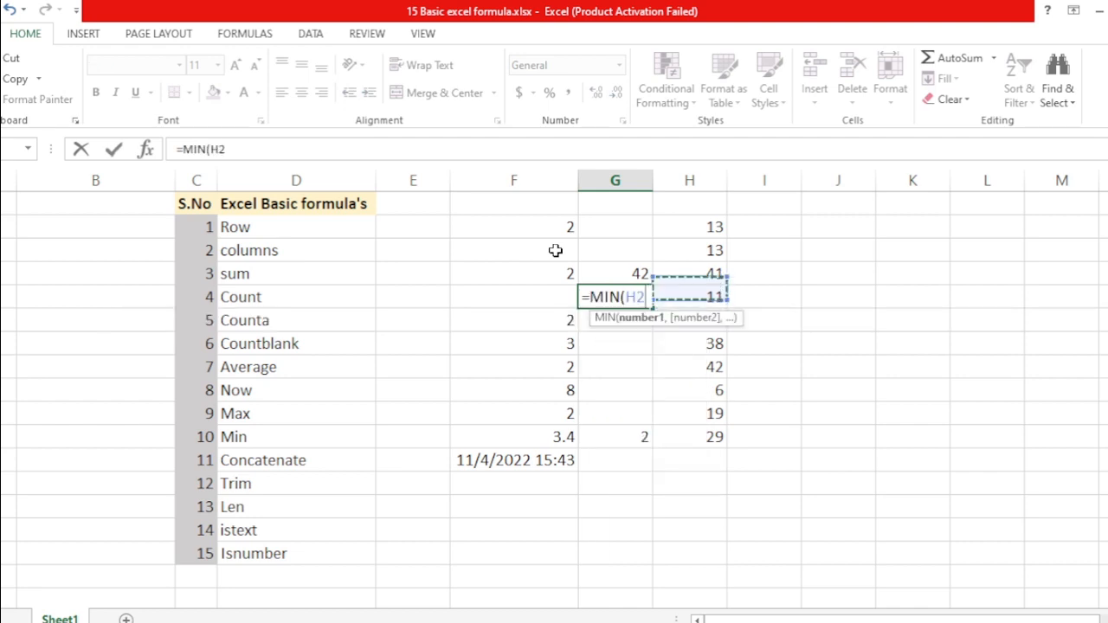
key("ctrl+shift+Down")
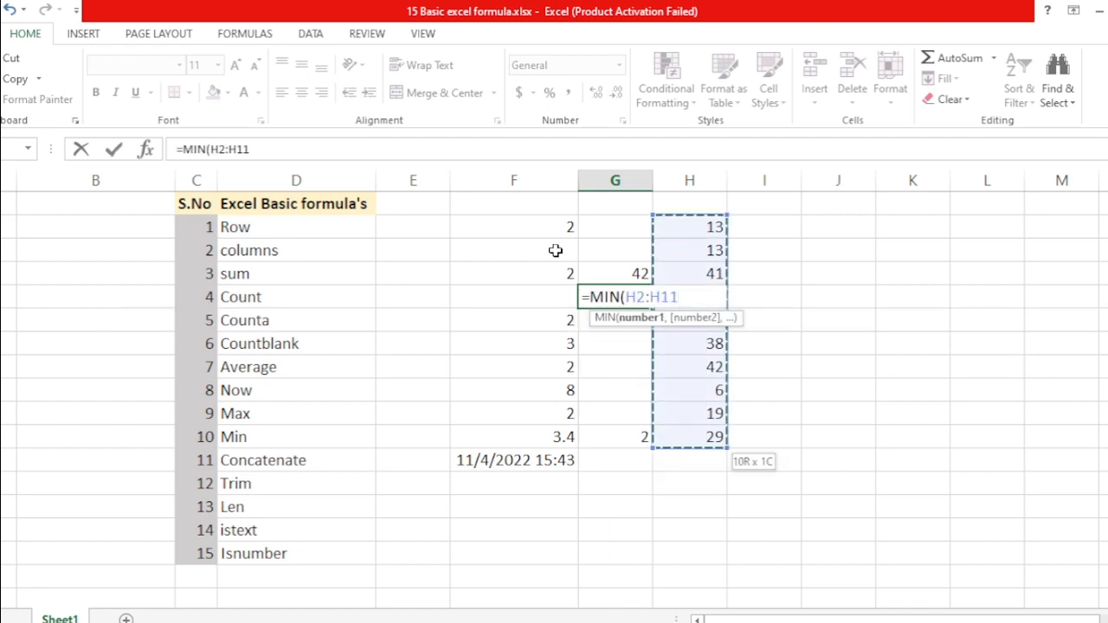
type(")")
key("ctrl+Return")
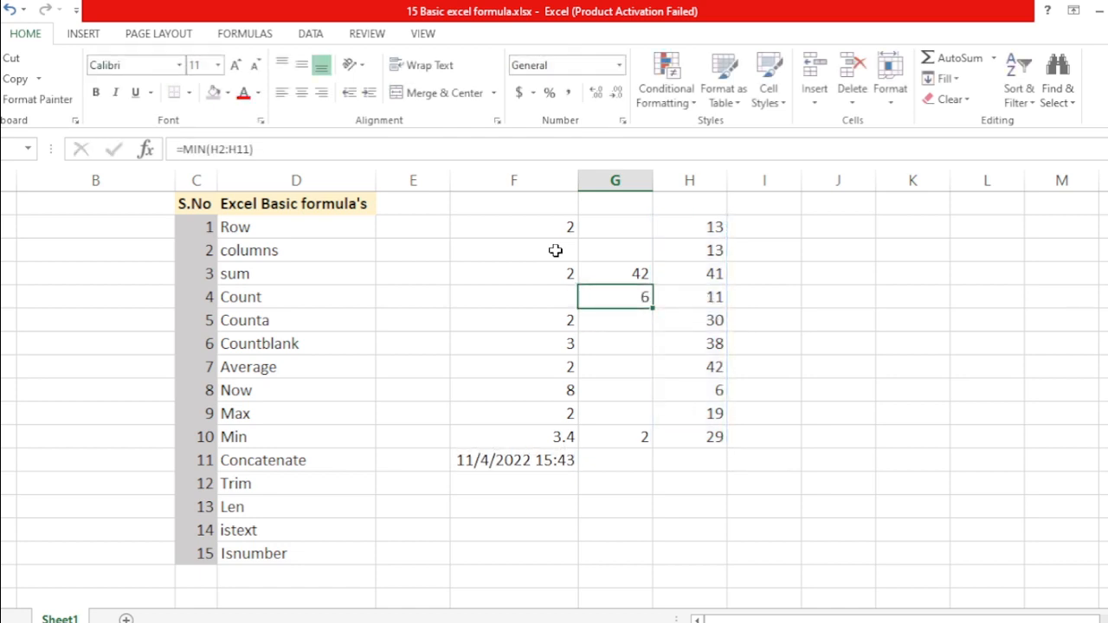
Select H2:H11 and step through the MAX and MIN results to verify them
key("Right")
key("Up")
key("Up")
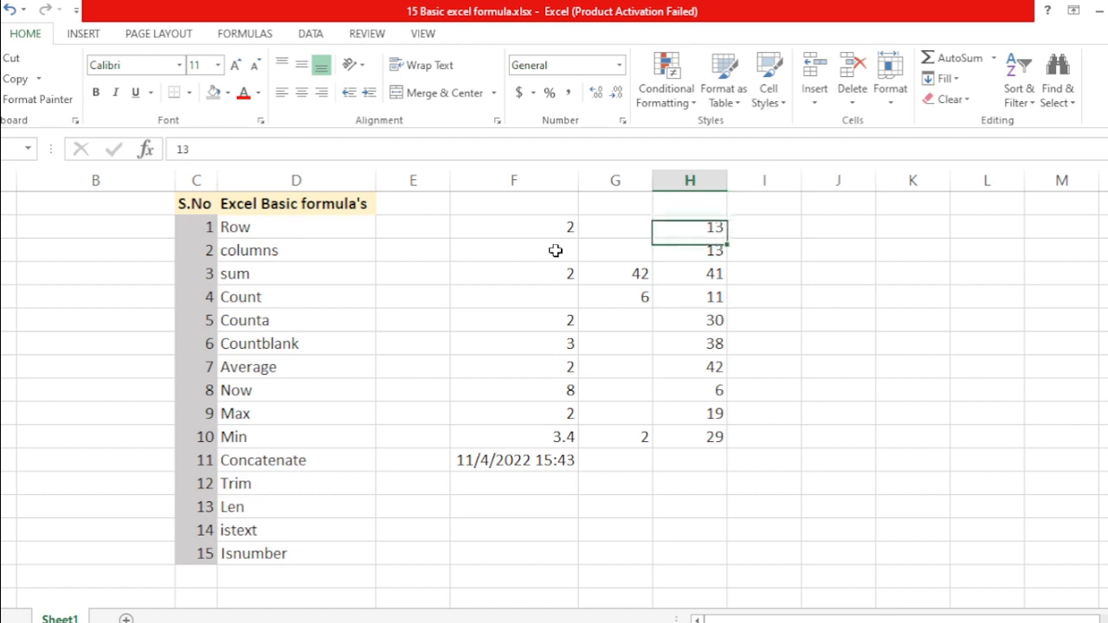
key("ctrl+shift+Down")
key("Left")
key("Down")
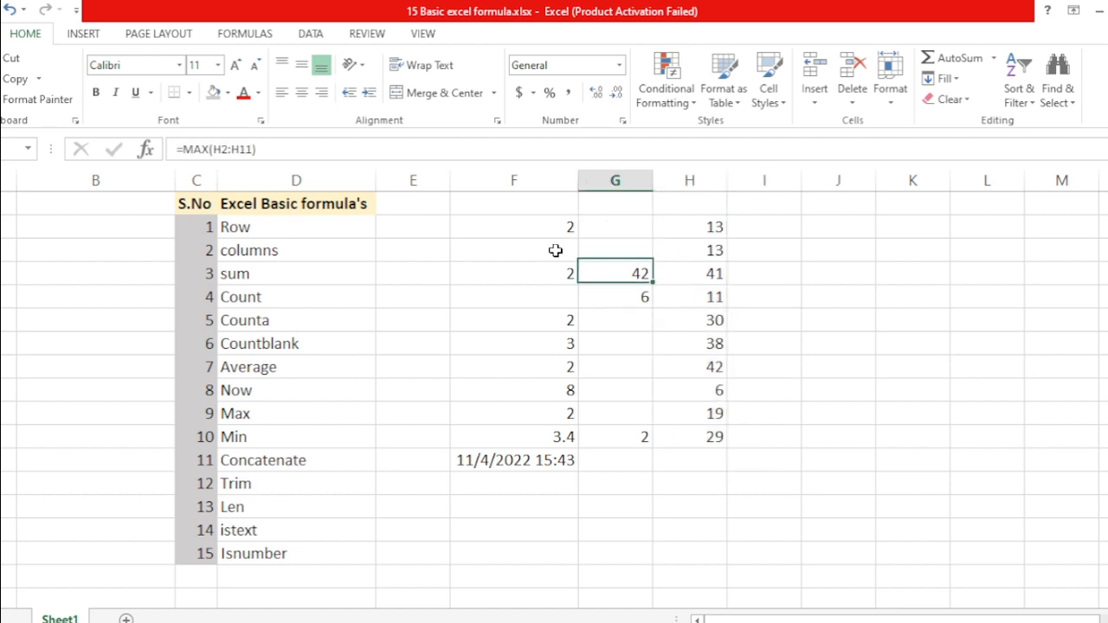
key("Down")
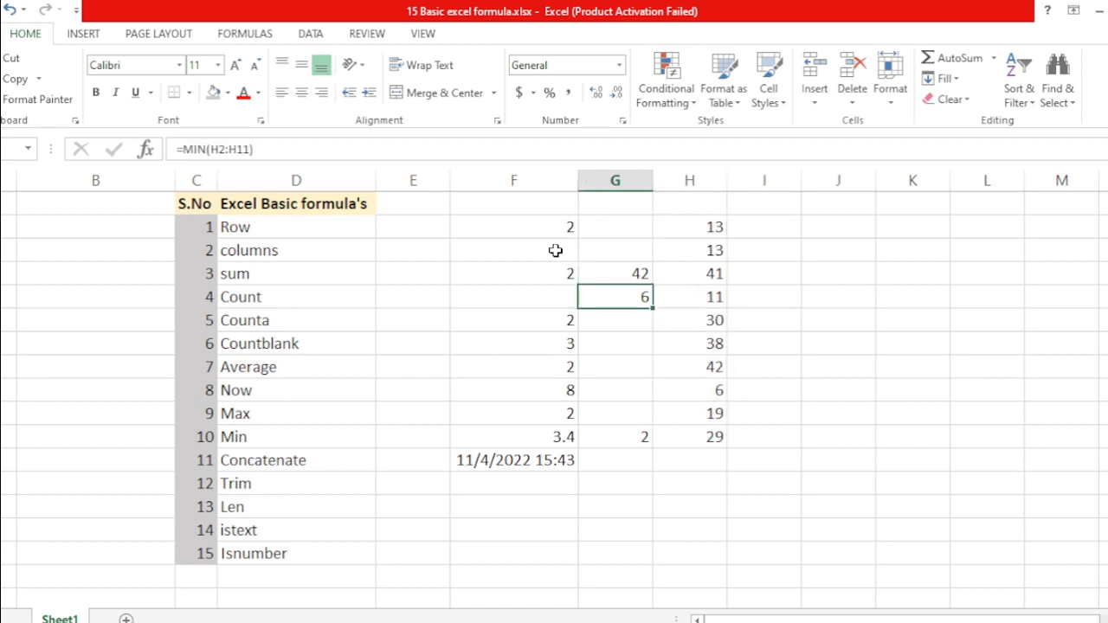
key("Down")
key("Up")
key("Up")
key("Up")
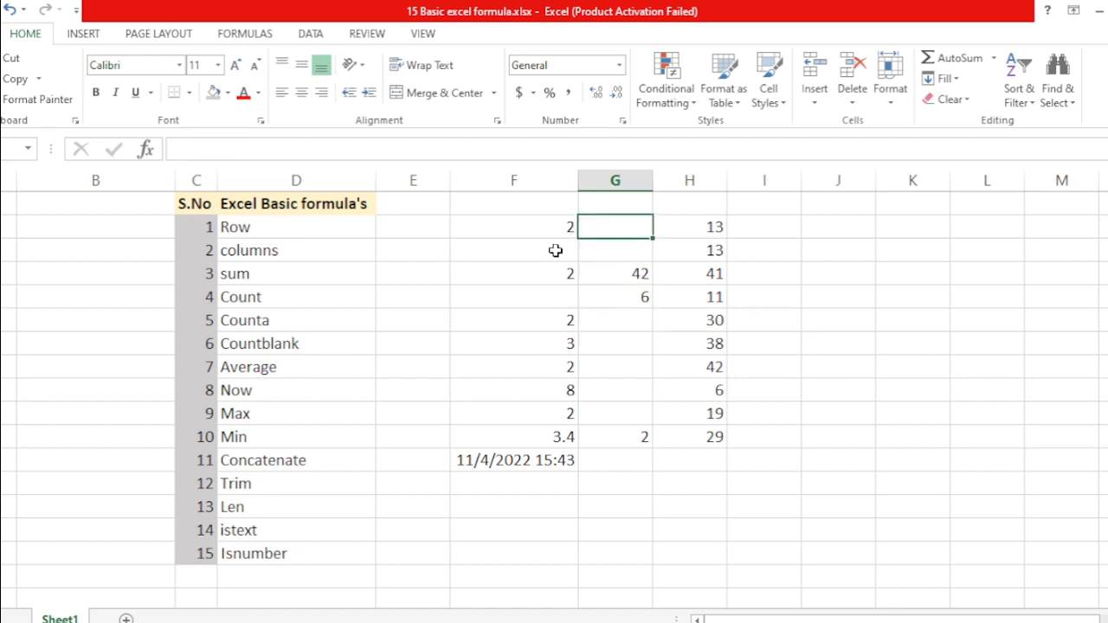
Cancel the stray entry and start selecting the result columns from F2
type("=")
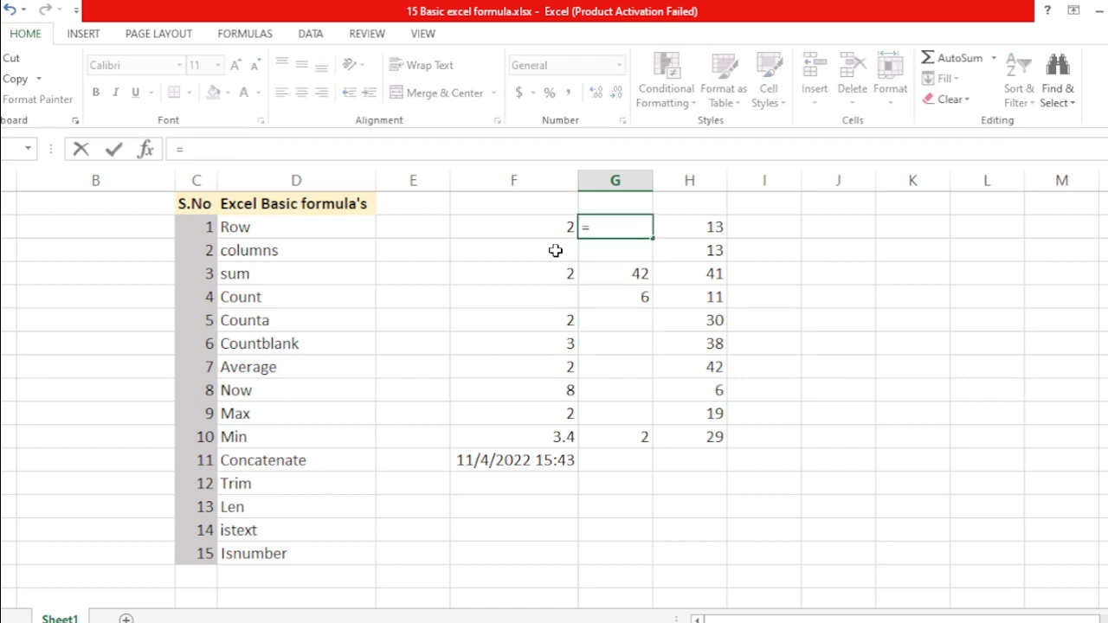
key("Escape")
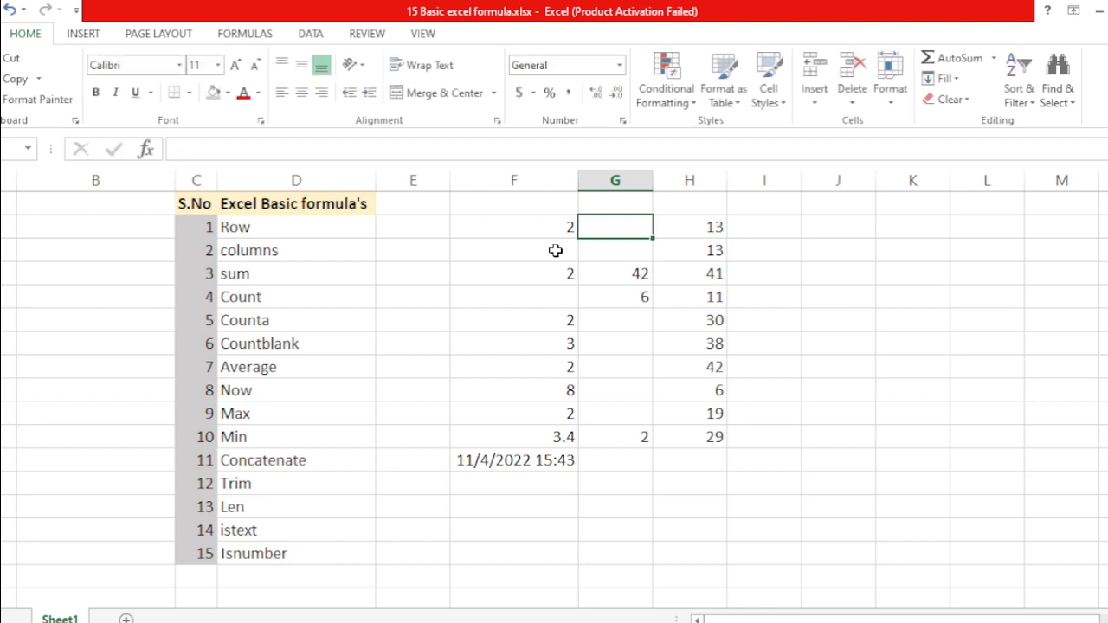
key("Right")
key("Left")
key("Left")
key("shift+Right")
key("shift+Right")
key("shift+Right")
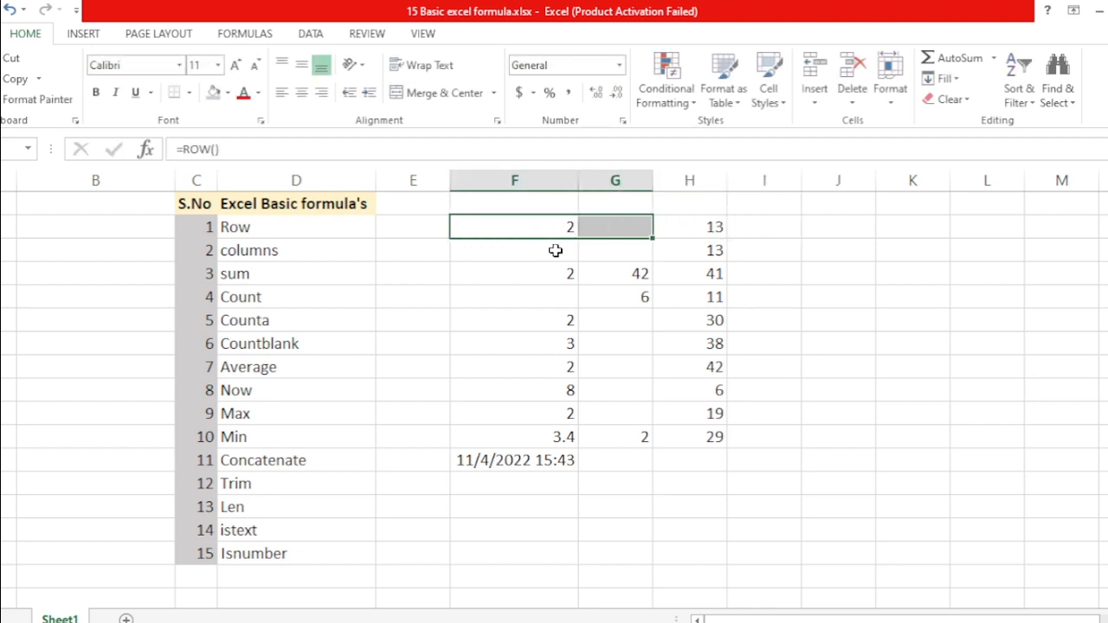
Clear the earlier formula results from columns F to I
key("shift+Down")
key("shift+Down")
key("shift+Down")
key("shift+Down")
key("shift+Down")
key("shift+Down")
key("shift+Down")
key("shift+Down")
key("shift+Down")
key("shift+Down")
key("shift+Down")
key("shift+Down")
key("shift+Down")
key("shift+Down")
key("shift+Down")
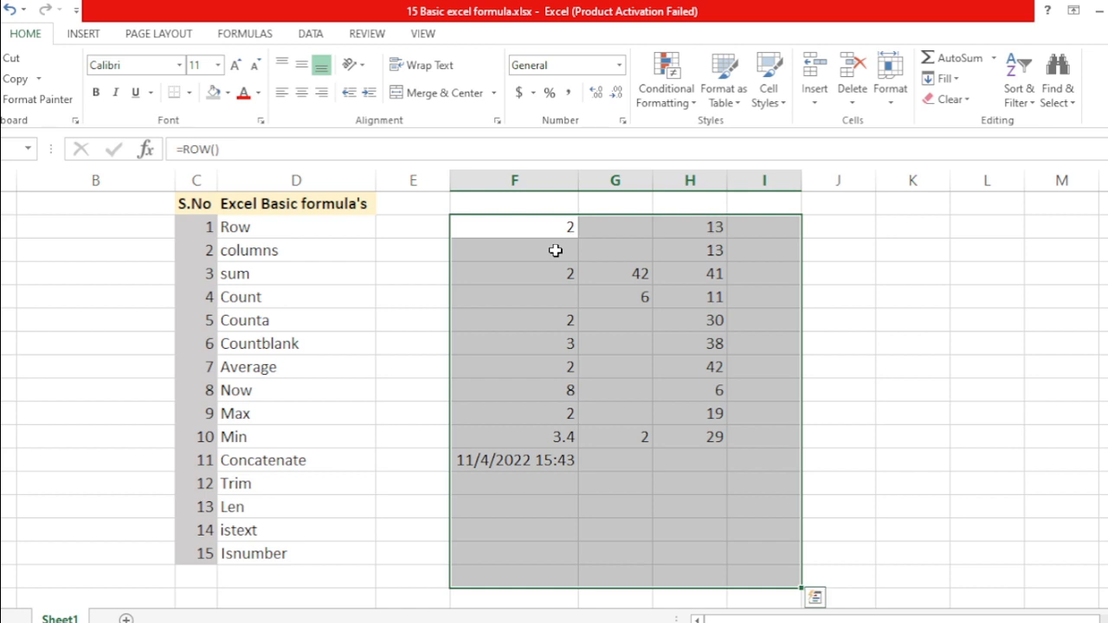
key("Delete")
key("shift+BackSpace")
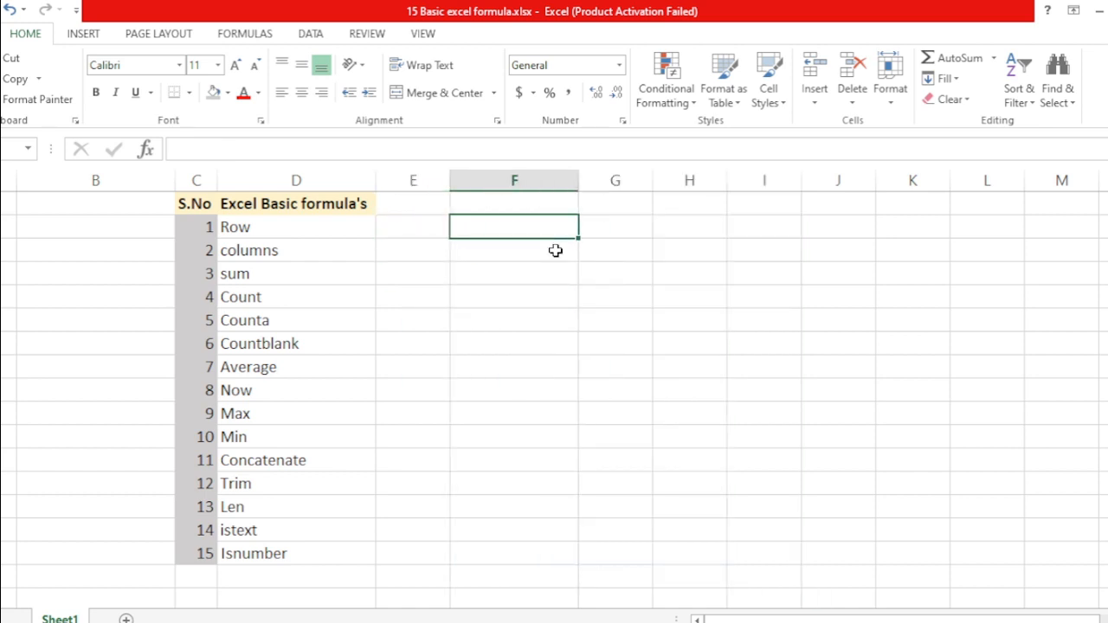
Enter a first name and, in the cell beside it, a surname
key("Return")
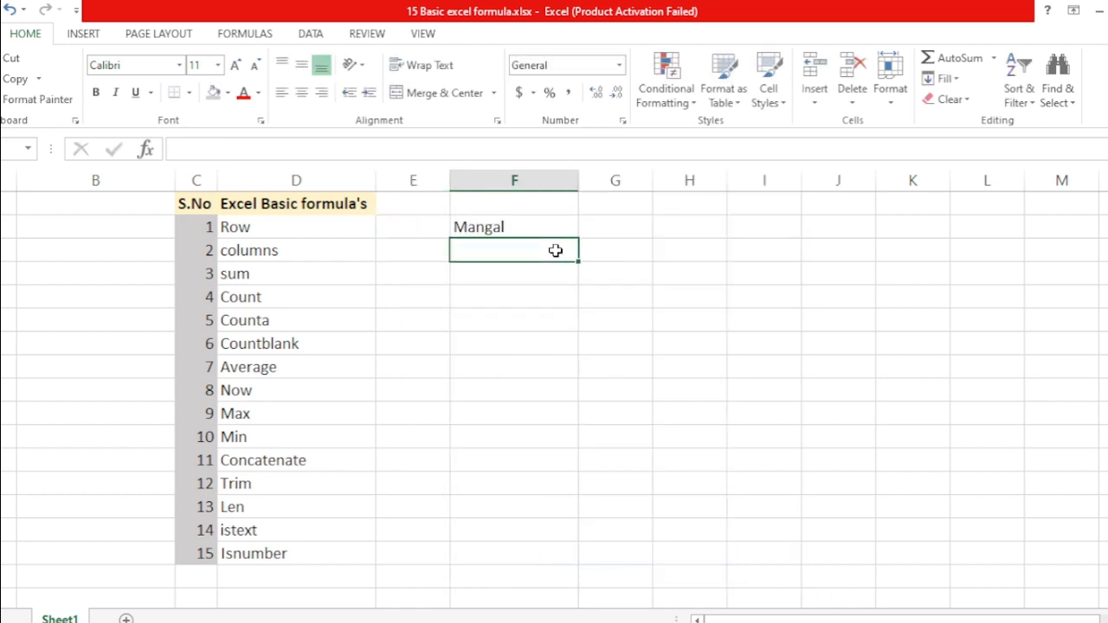
key("Up")
key("Right")
key("Return")
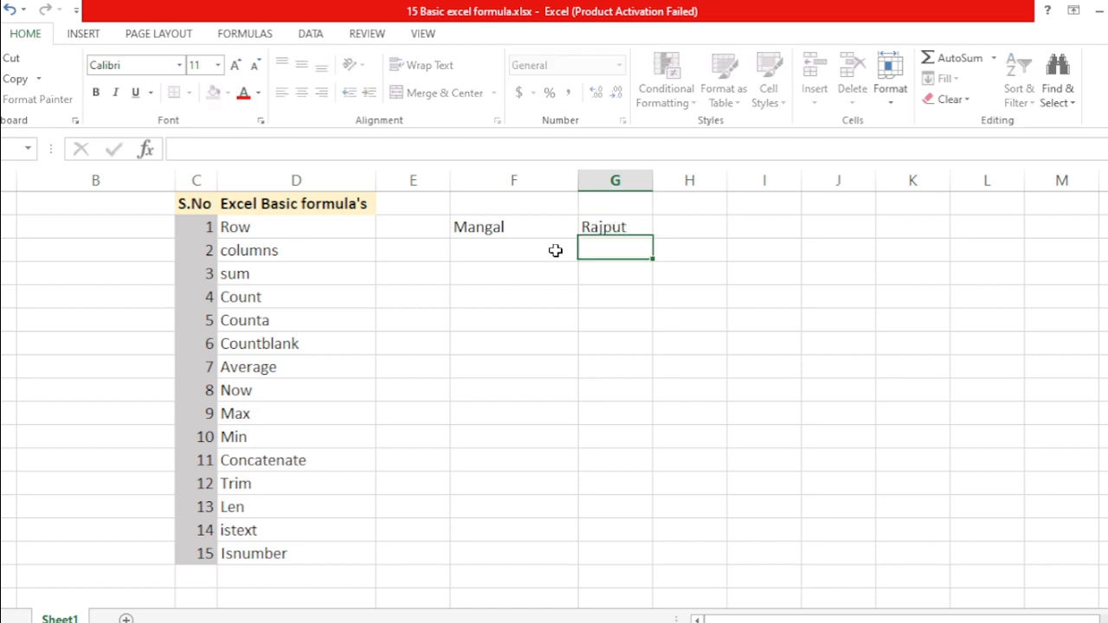
Check the first name and surname cells, then move below the first name
key("Up")
key("Left")
key("Left")
key("Down")
key("Up")
key("Right")
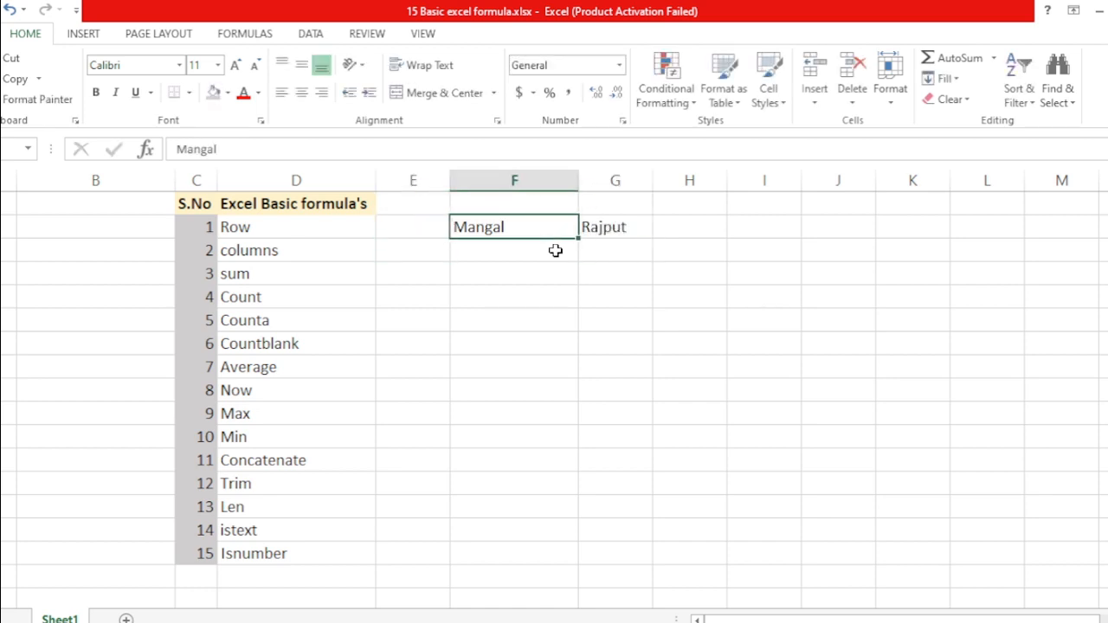
key("Right")
key("Left")
key("Right")
key("Left")
key("Down")
Enter =CONCATENATE(F2,G2) in F3 to join the first name and surname without a space
type("=c")
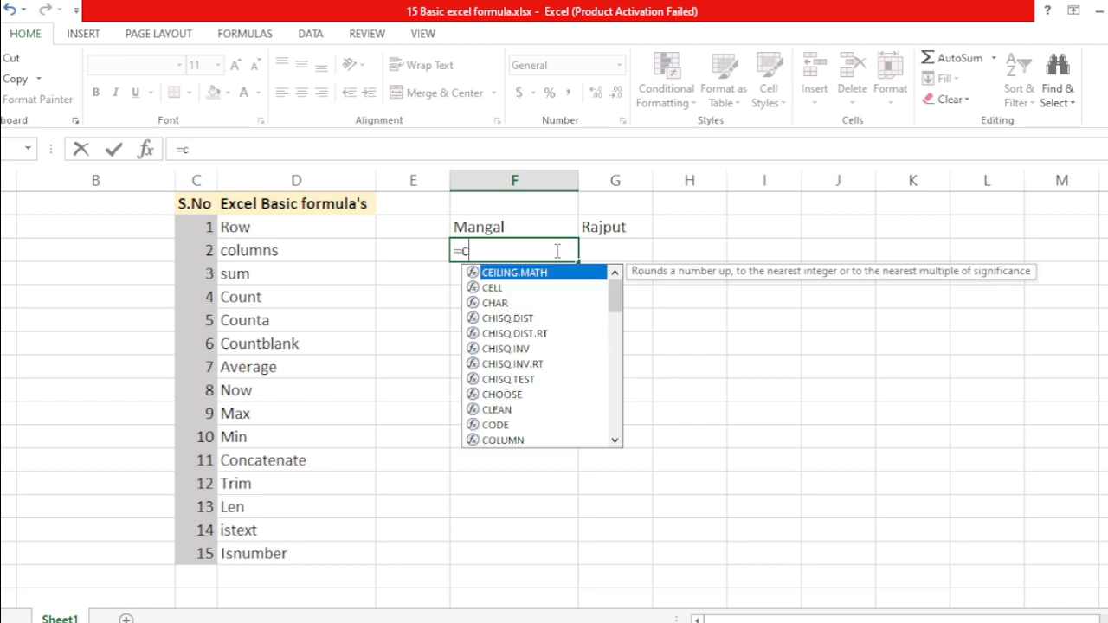
type("on")
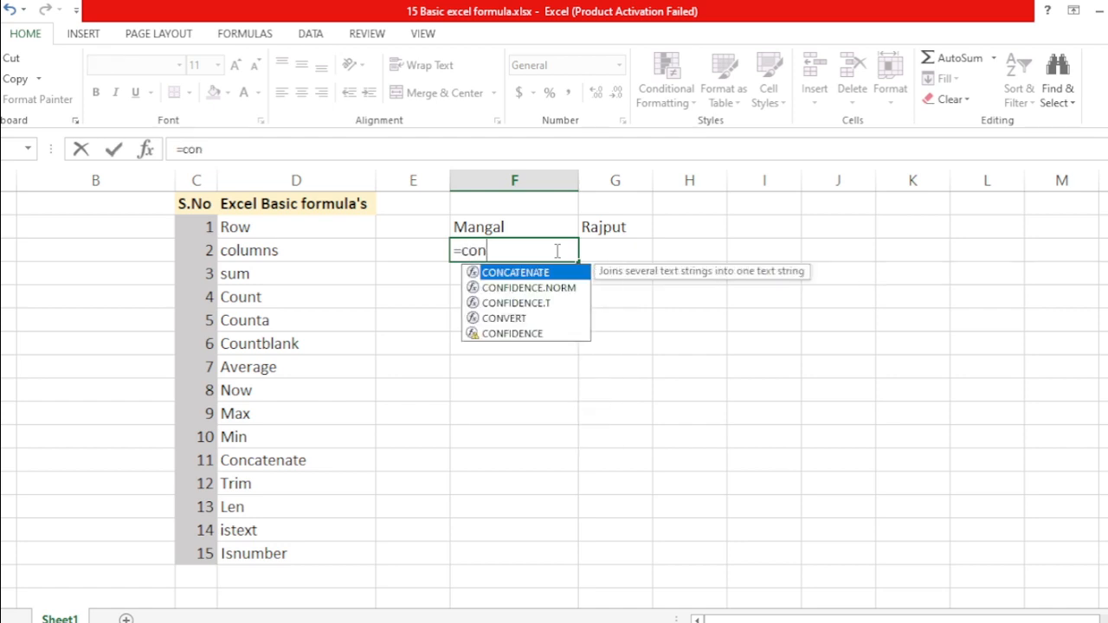
key("Tab")
key("Up")
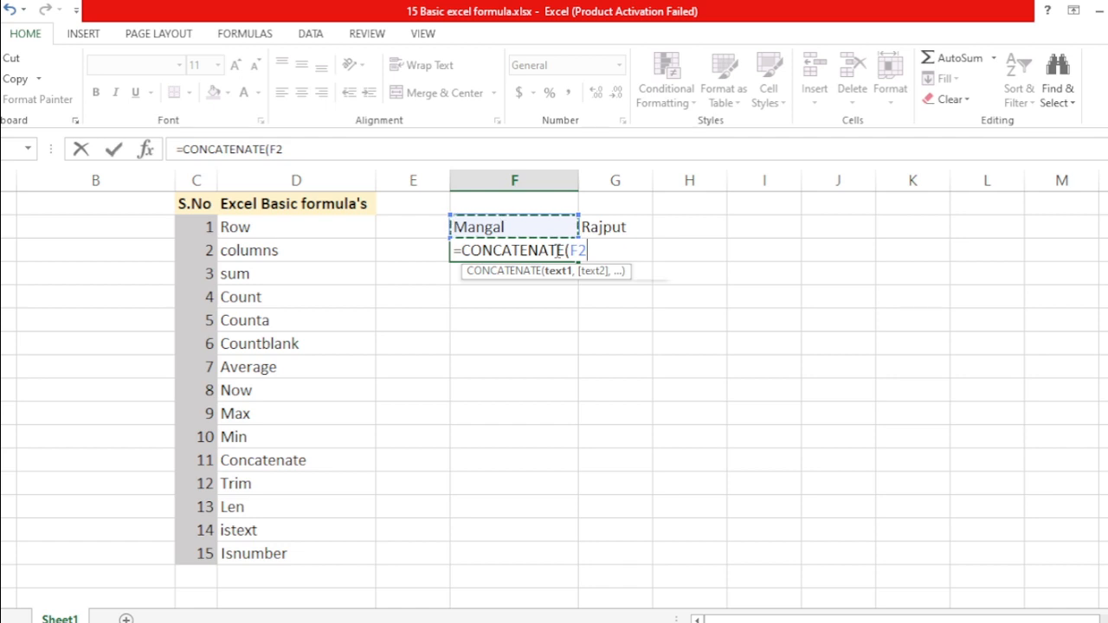
type(",")
key("Up")
key("Right")
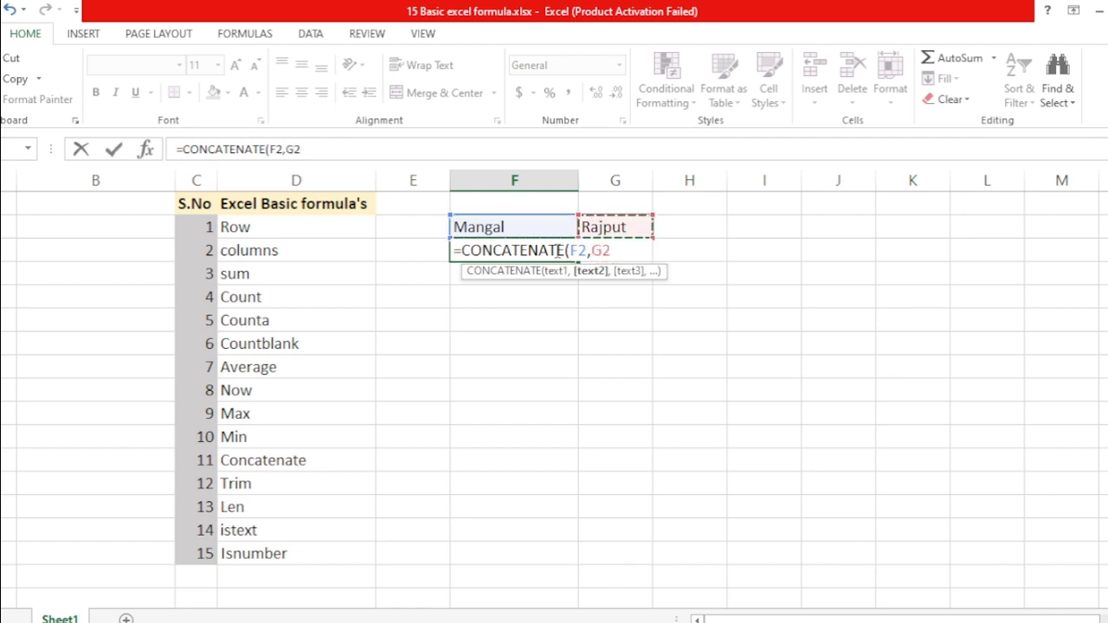
type(")")
key("Return")
left_click(555, 250)
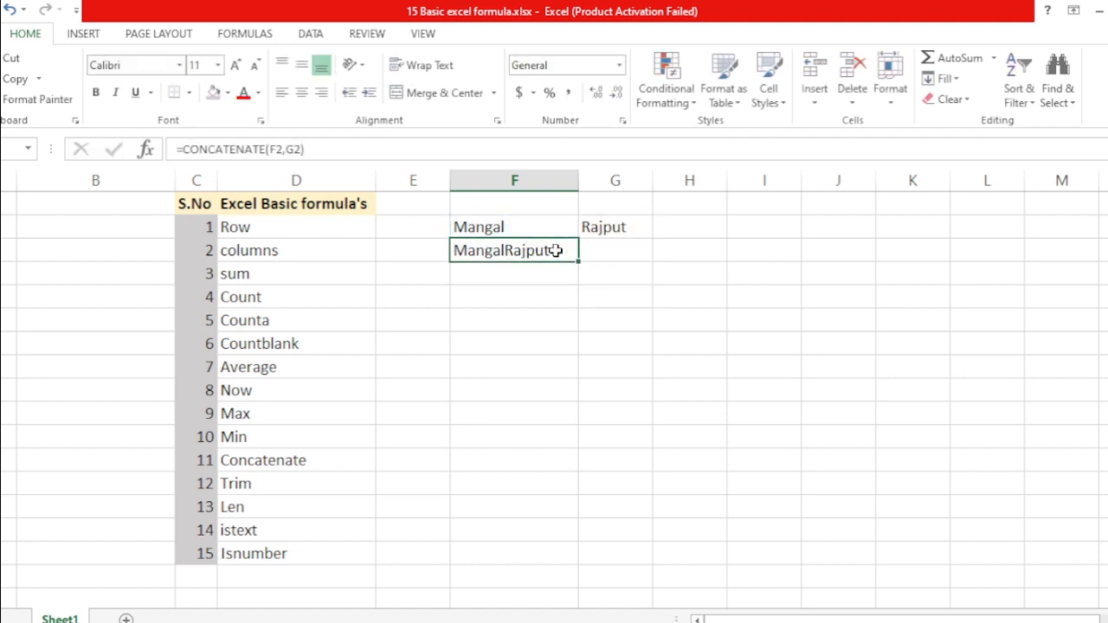
key("Return")
left_click(555, 250)
key("Return")
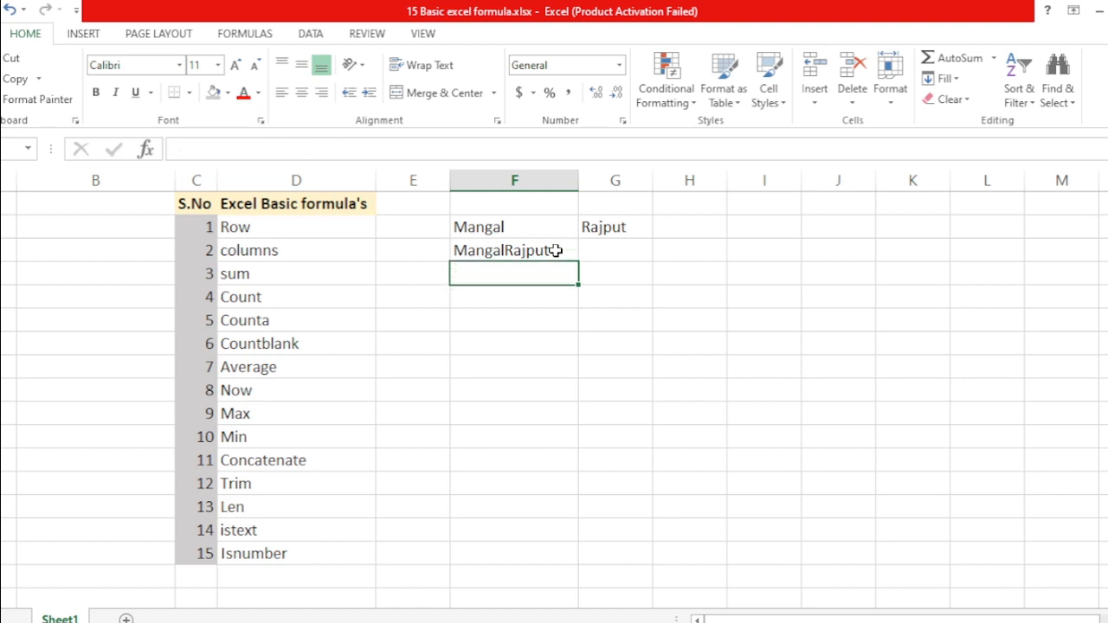
Enter =CONCATENATE(F2," ",G2) in F4 to join the names with a space
type("=co")
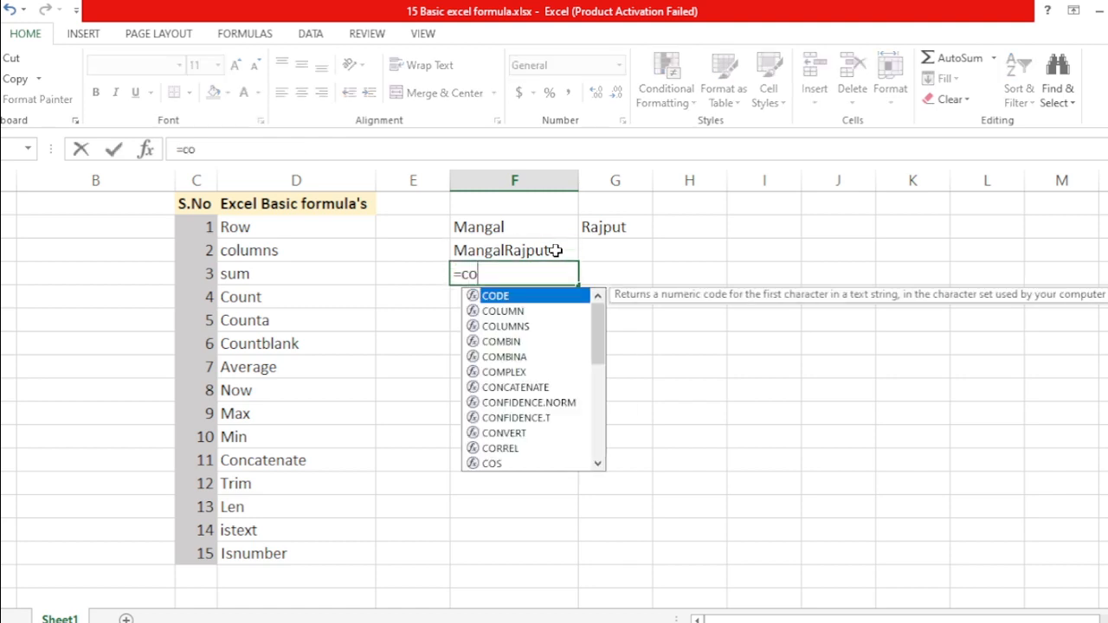
type("ncatenate(")
key("Up")
key("Up")
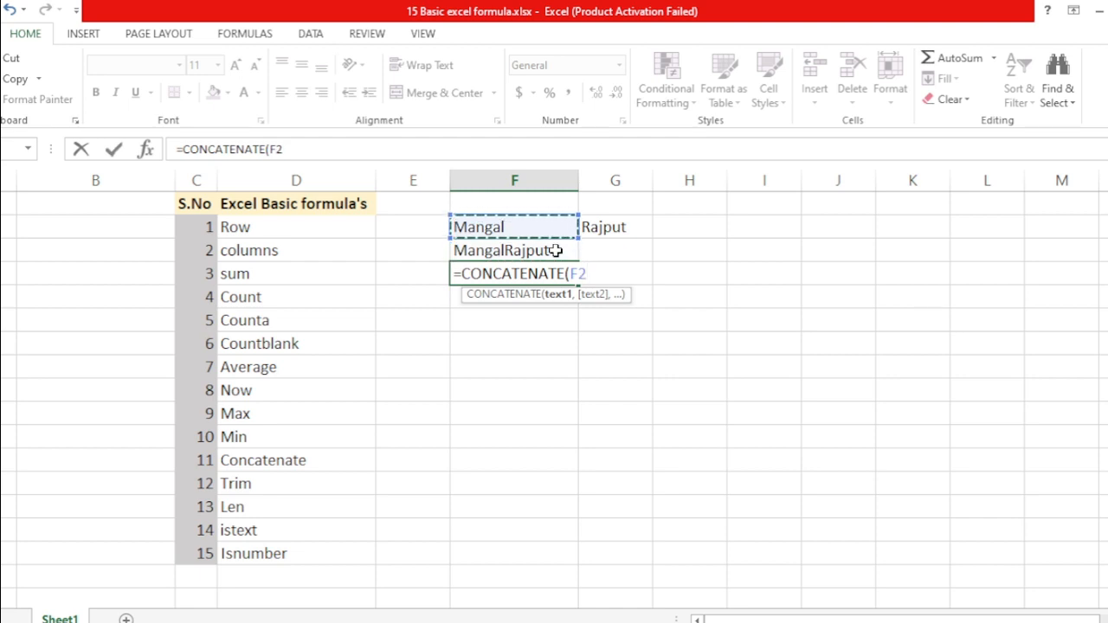
type(",\"")
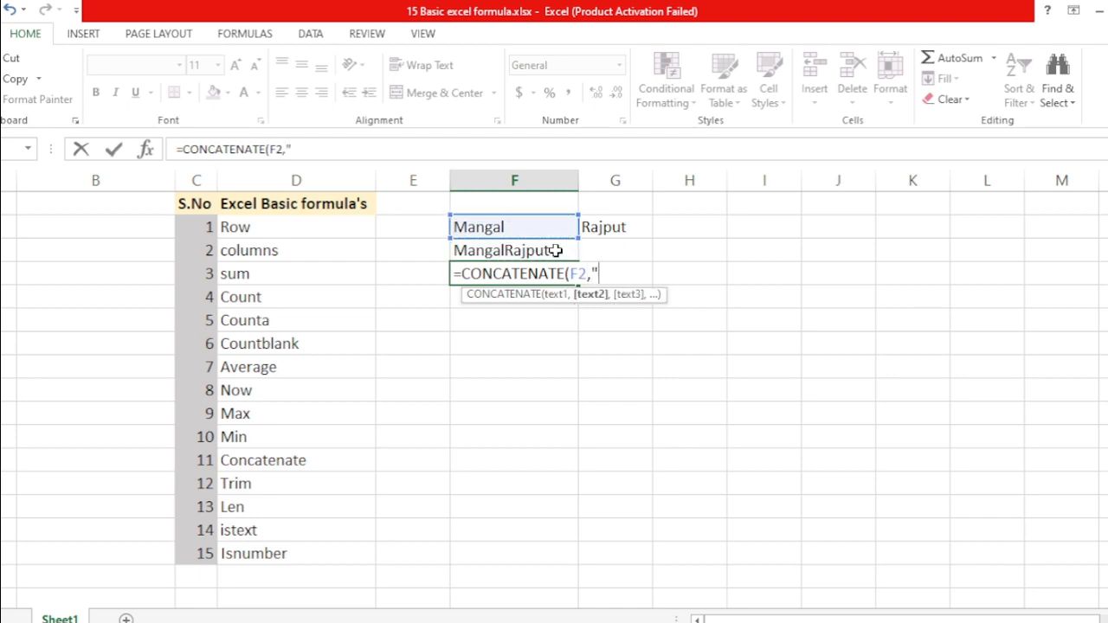
type(" \",")
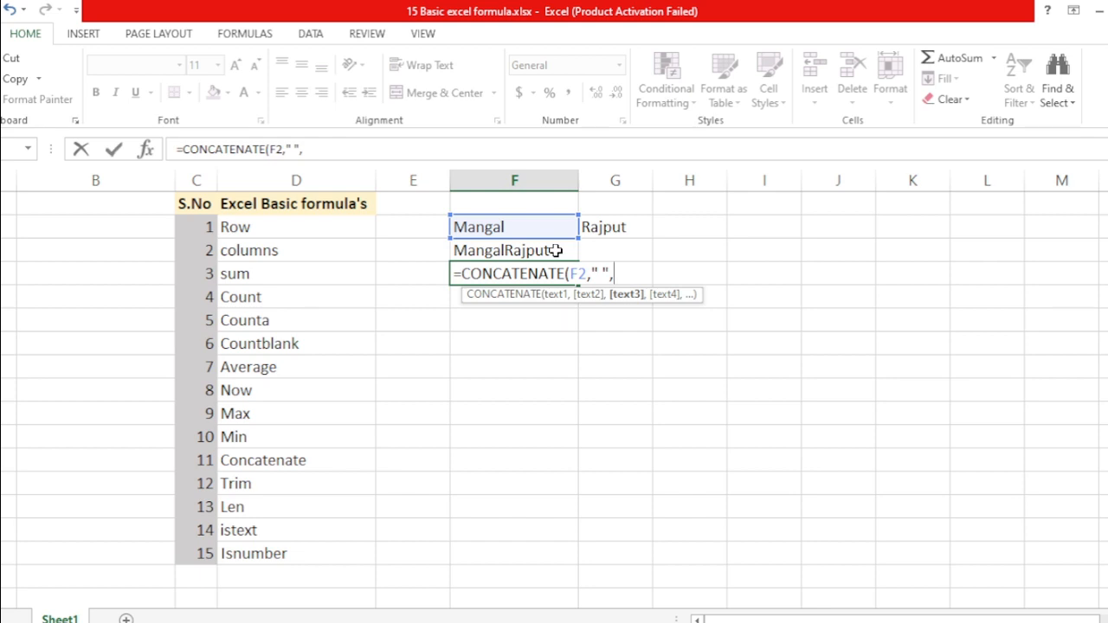
key("Up")
key("Up")
key("Right")
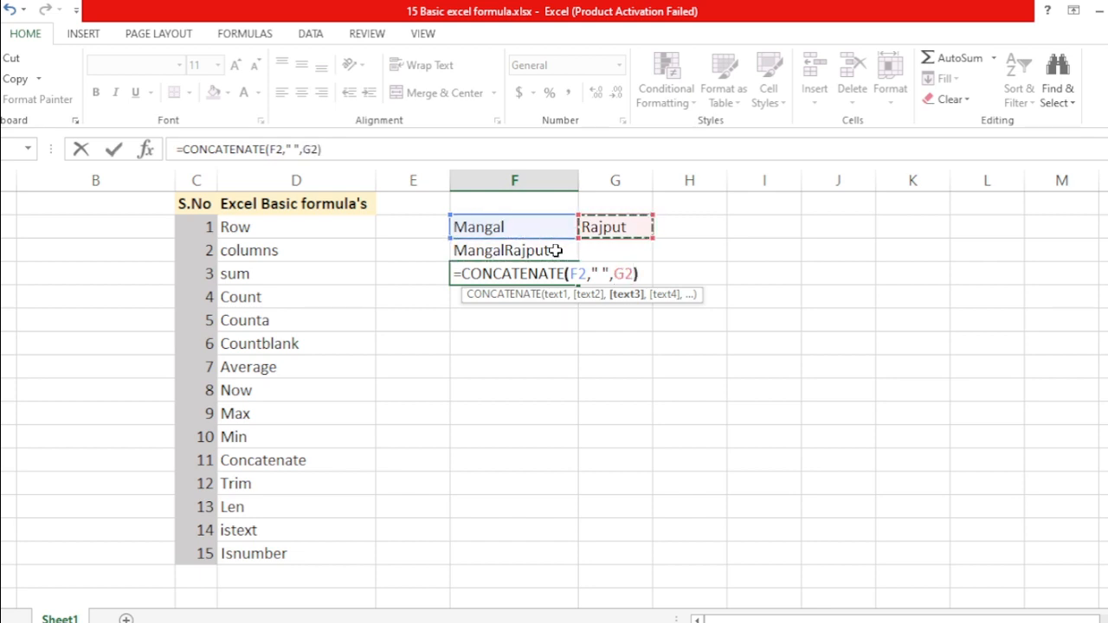
key("Return")
key("Up")
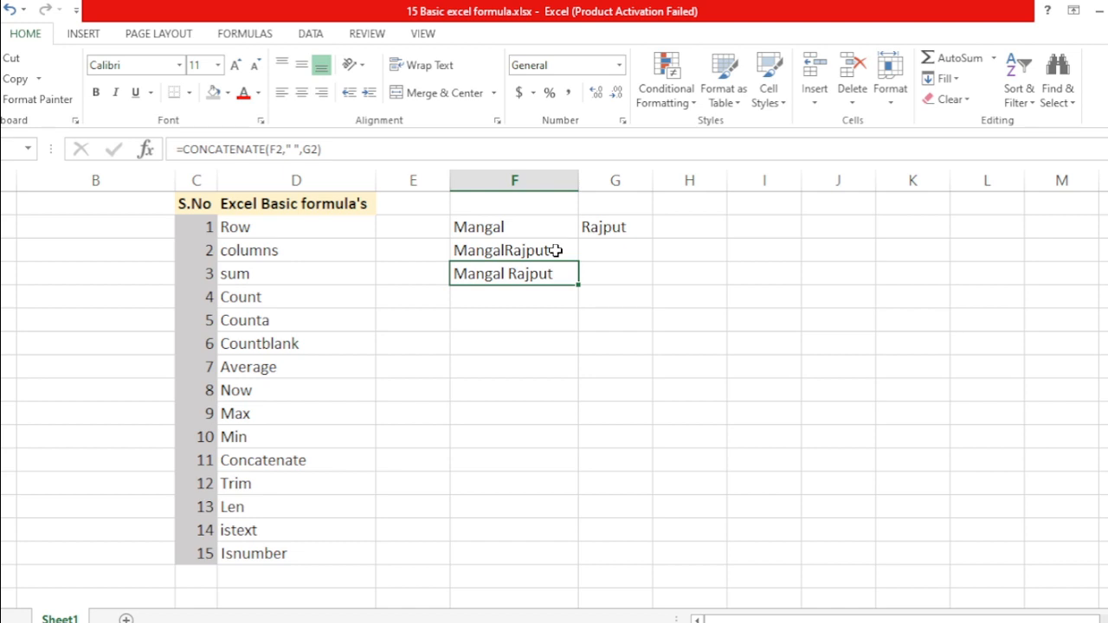
key("Down")
Start an ampersand formula in F5 joining F2, a space and G2
type("=")
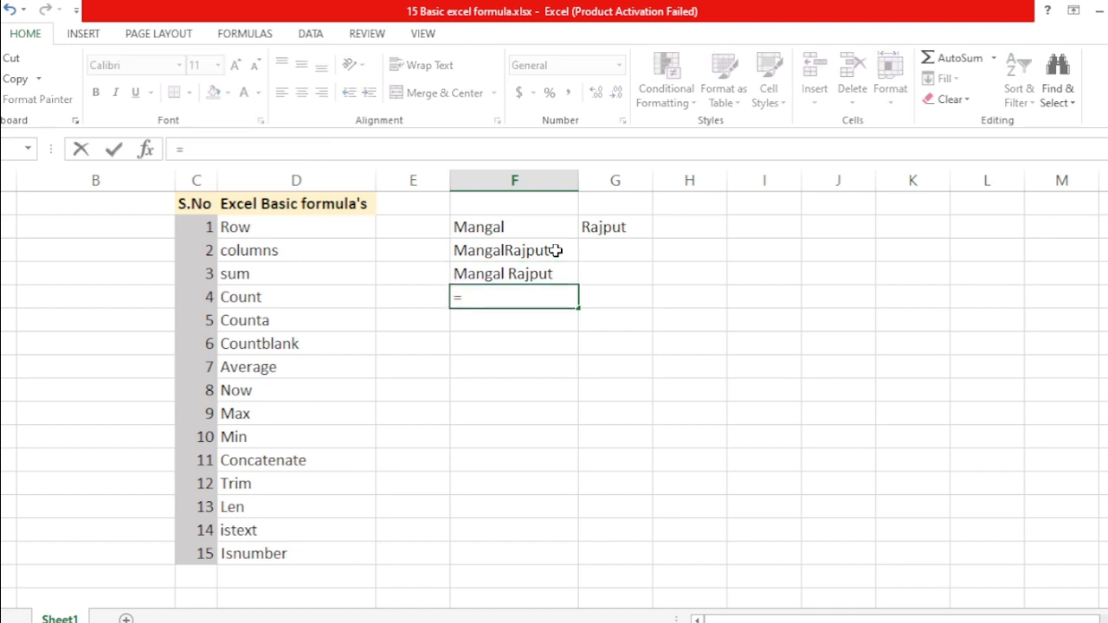
key("Escape")
key("Up")
key("Down")
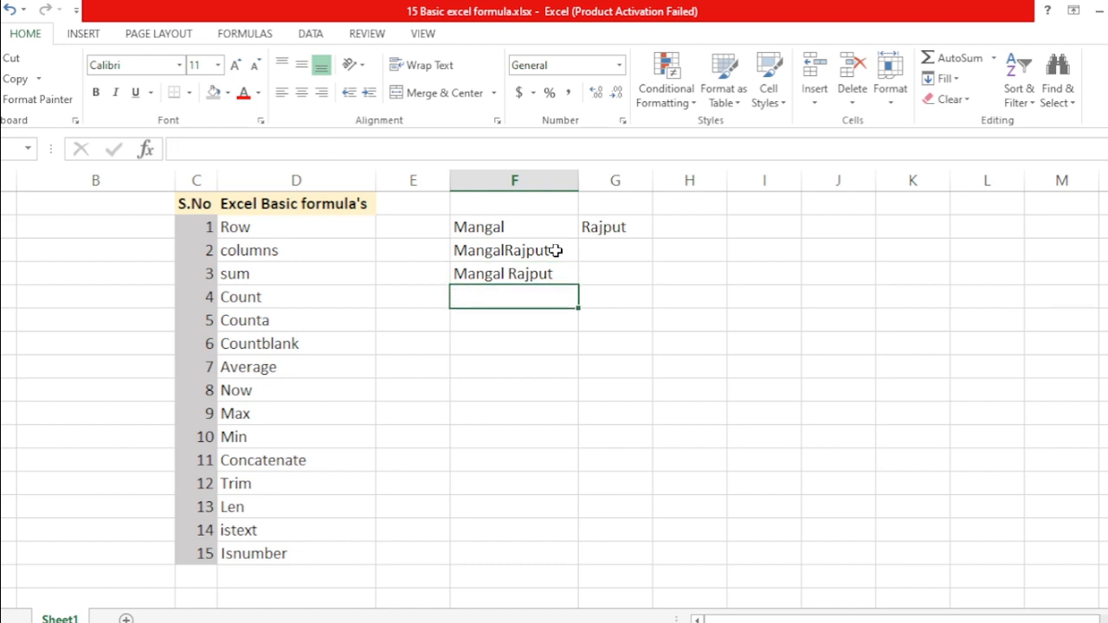
type("=")
key("Up")
key("Up")
key("Up")
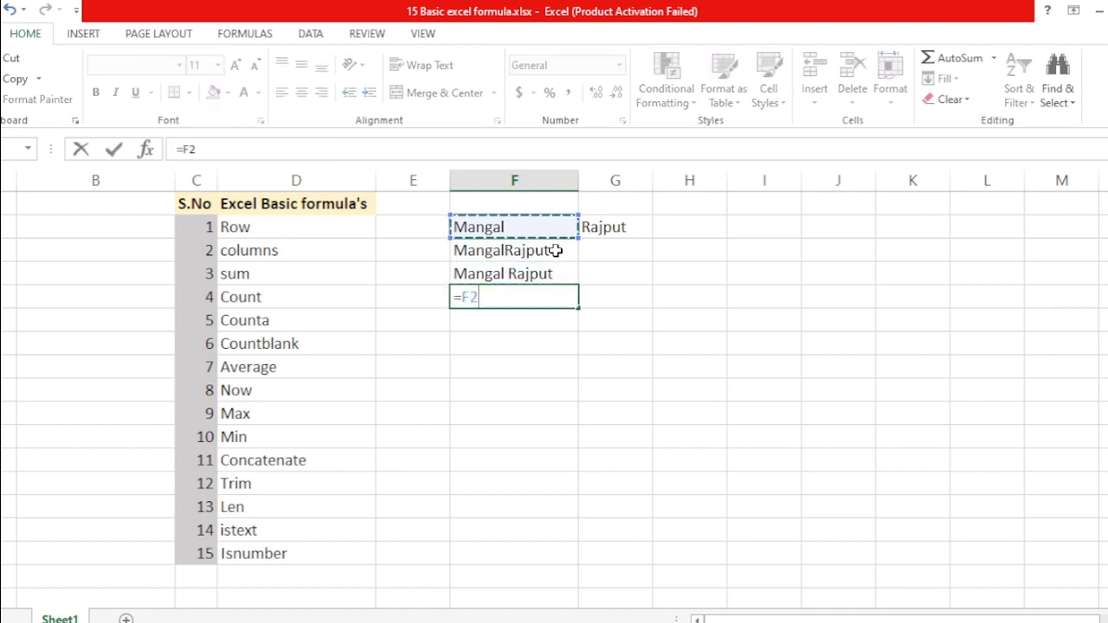
type("&")
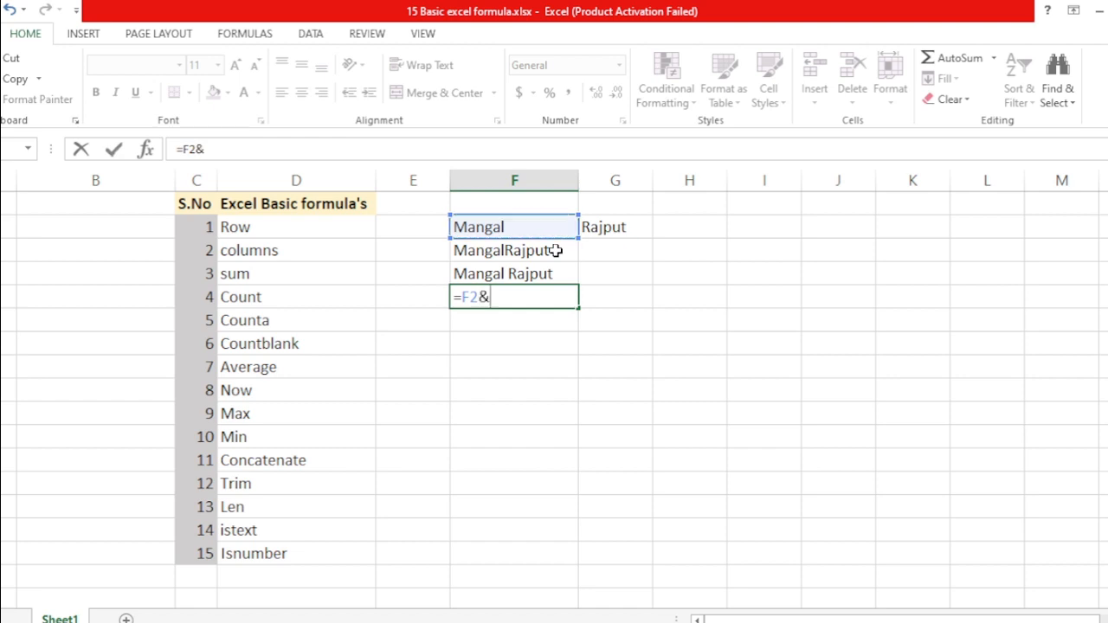
type("\" \",")
key("Up")
key("Up")
key("Up")
key("Right")
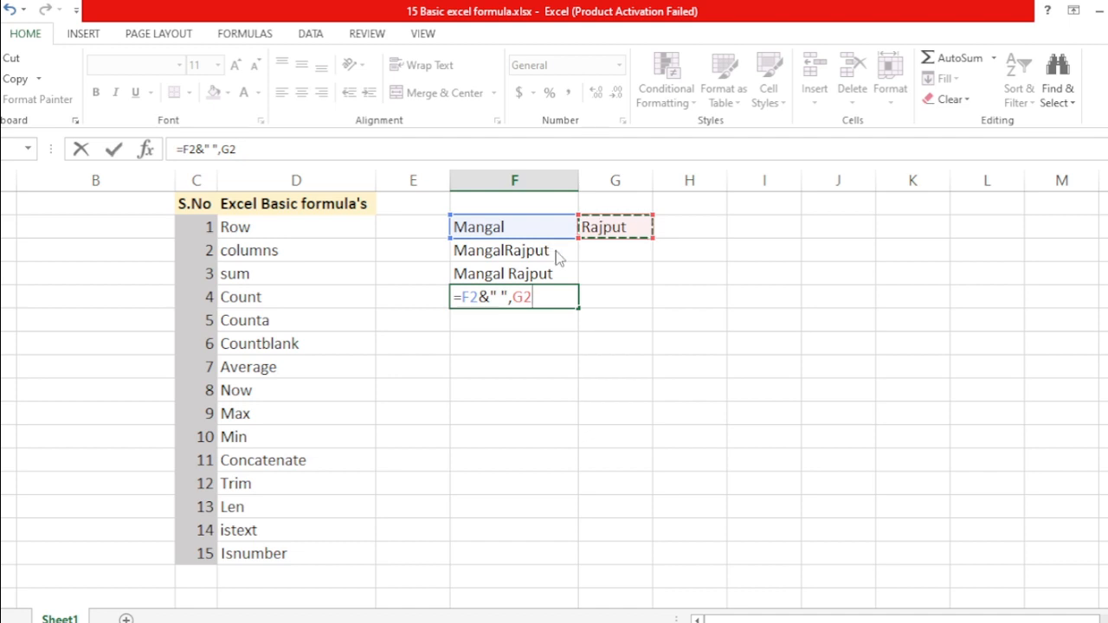
key("Return")
key("Return")
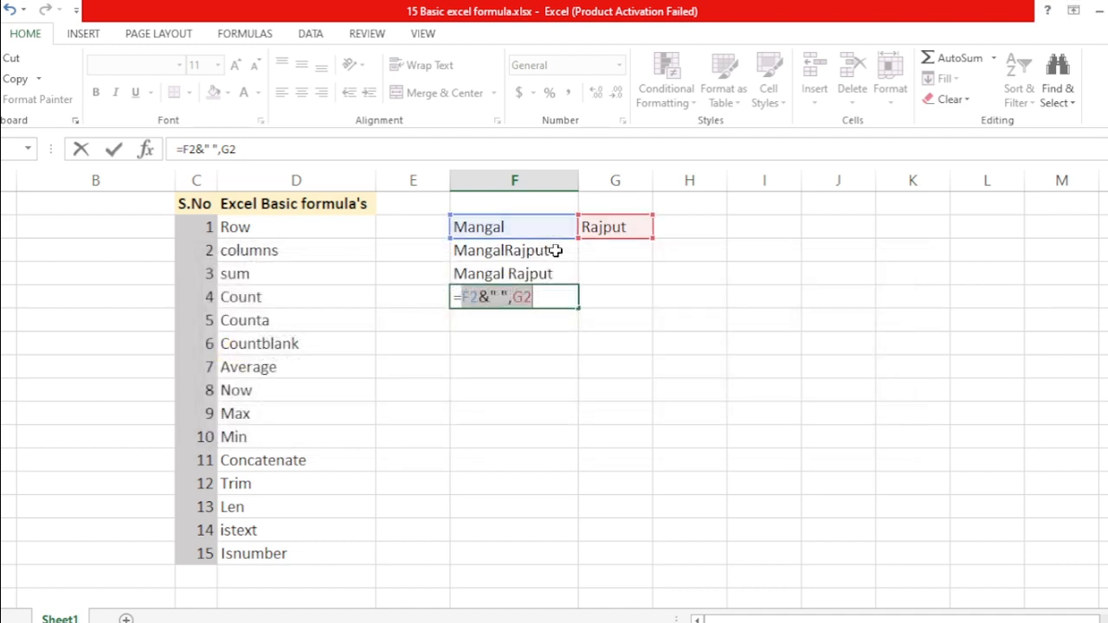
Replace the stray comma with & so F5 reads =F2&" "&G2
left_click(514, 295)
key("BackSpace")
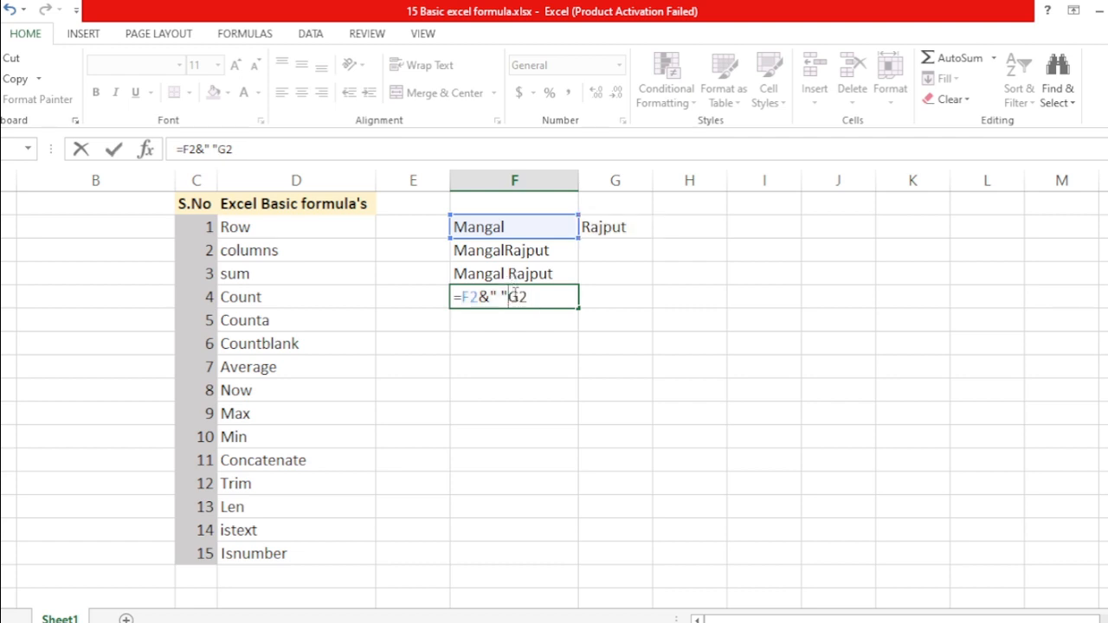
type("&")
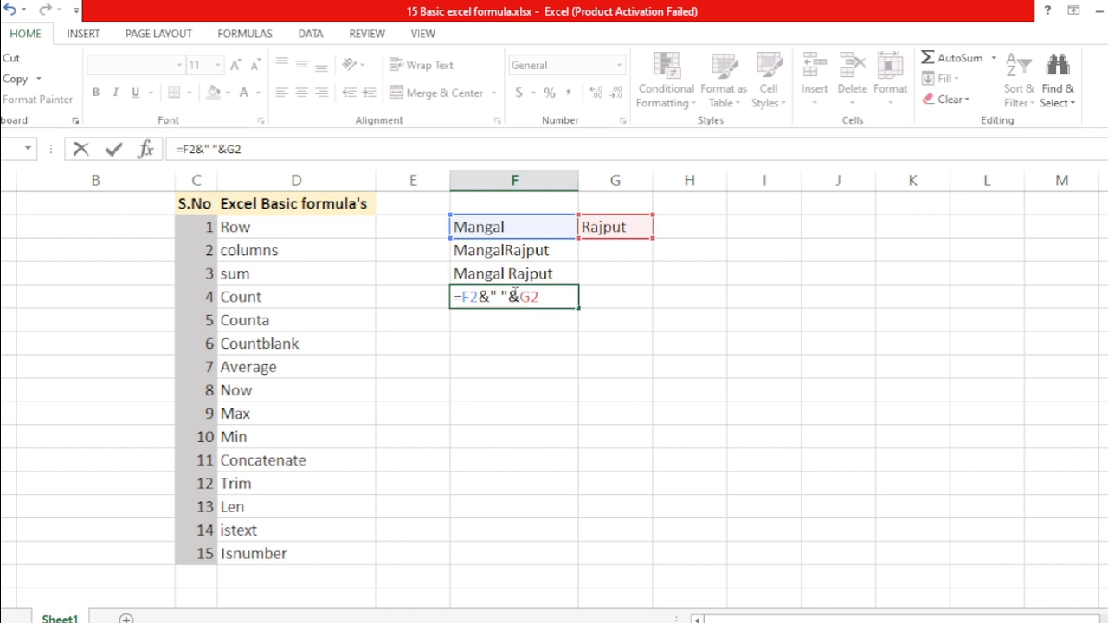
key("Return")
left_click(515, 296)
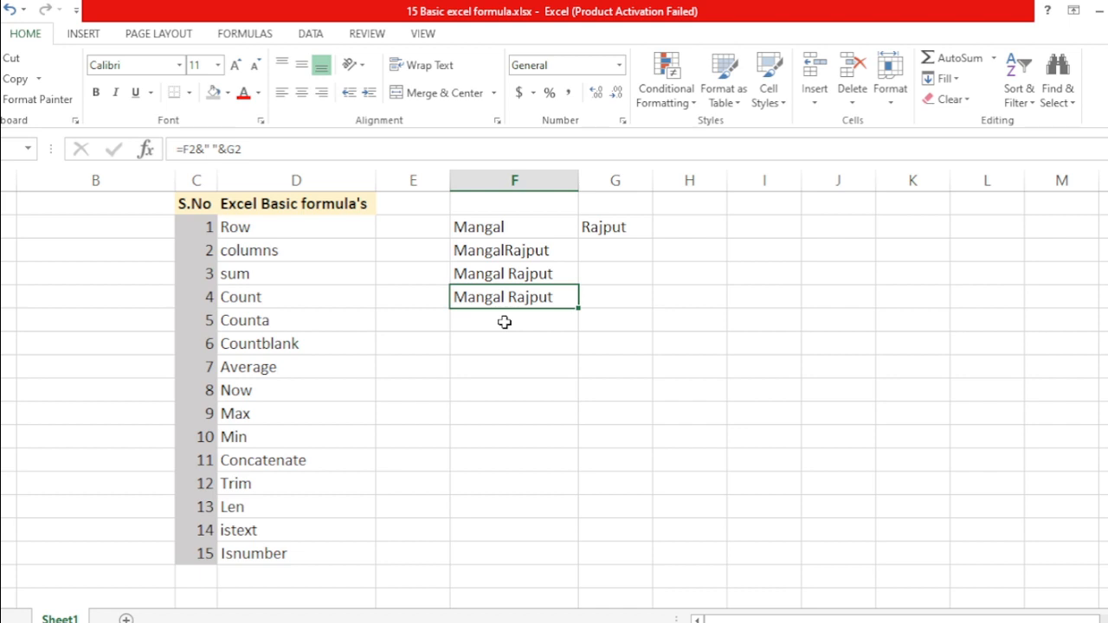
key("Left")
Check the ampersand result and return to the empty cell below it
key("Right")
key("Down")
key("Up")
key("Down")
key("Down")
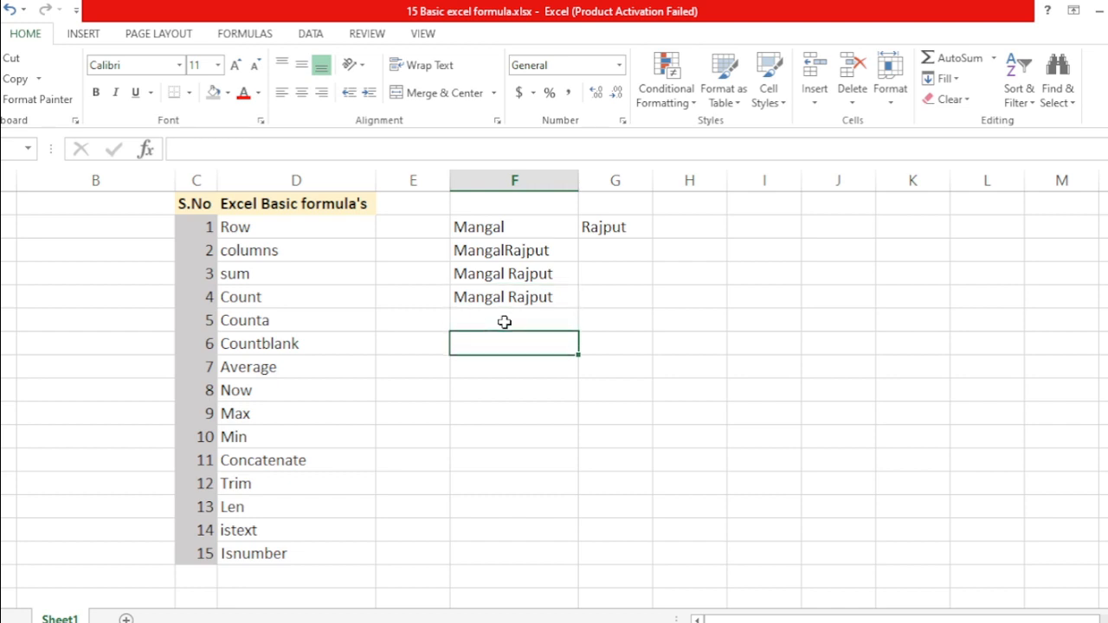
key("Up")
key("Up")
key("Down")
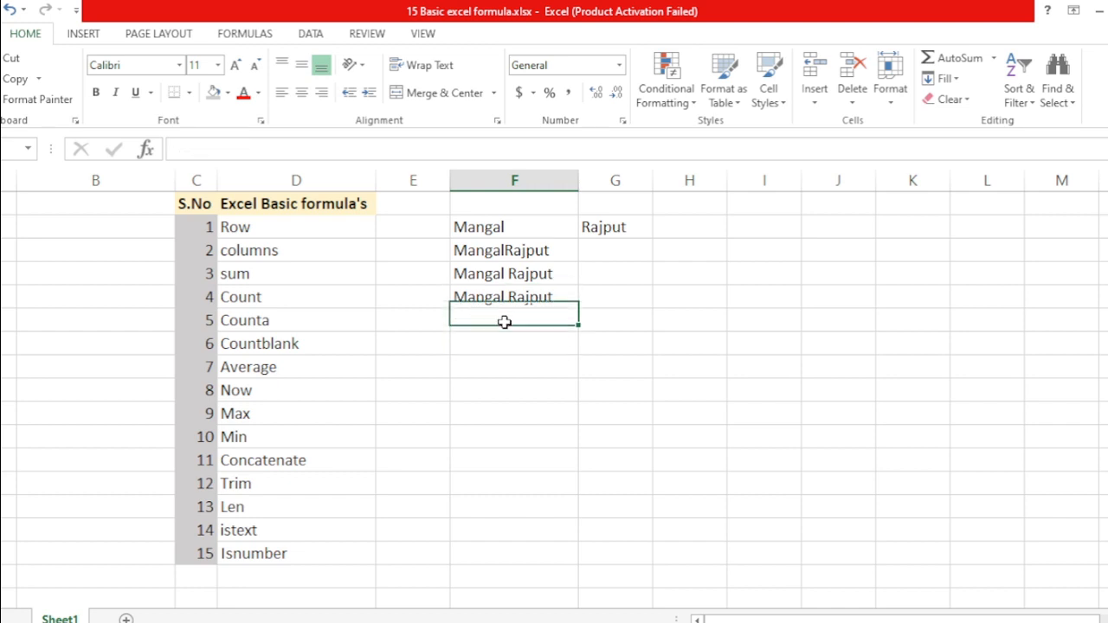
Enter the first name in the empty cell below the ampersand result
double_click(506, 322)
type("=tri")
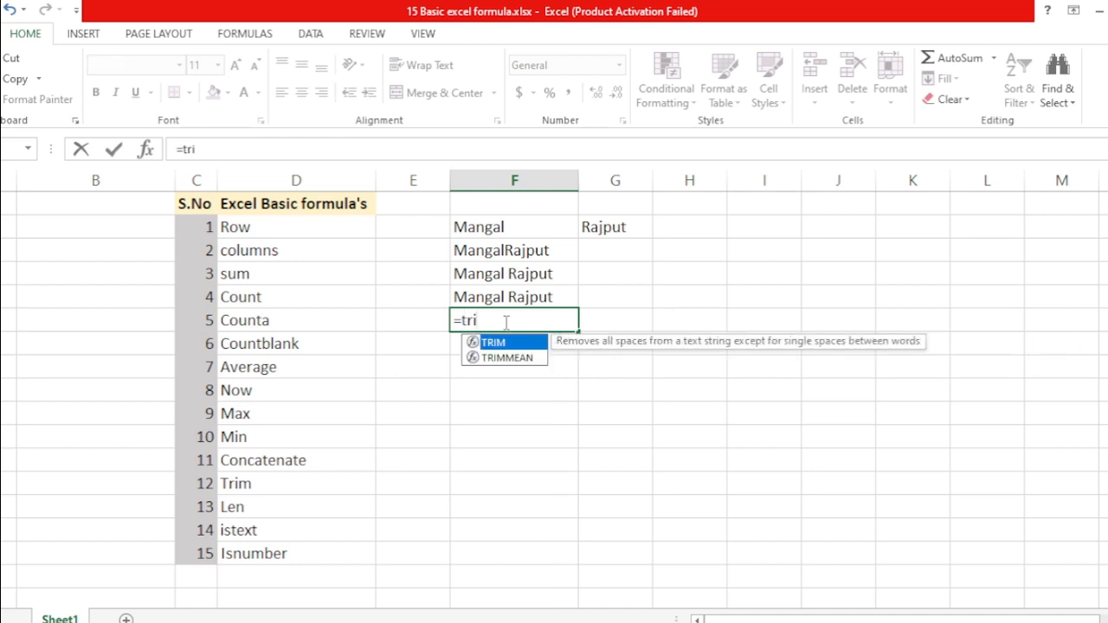
key("Return")
key("Up")
type("Man")
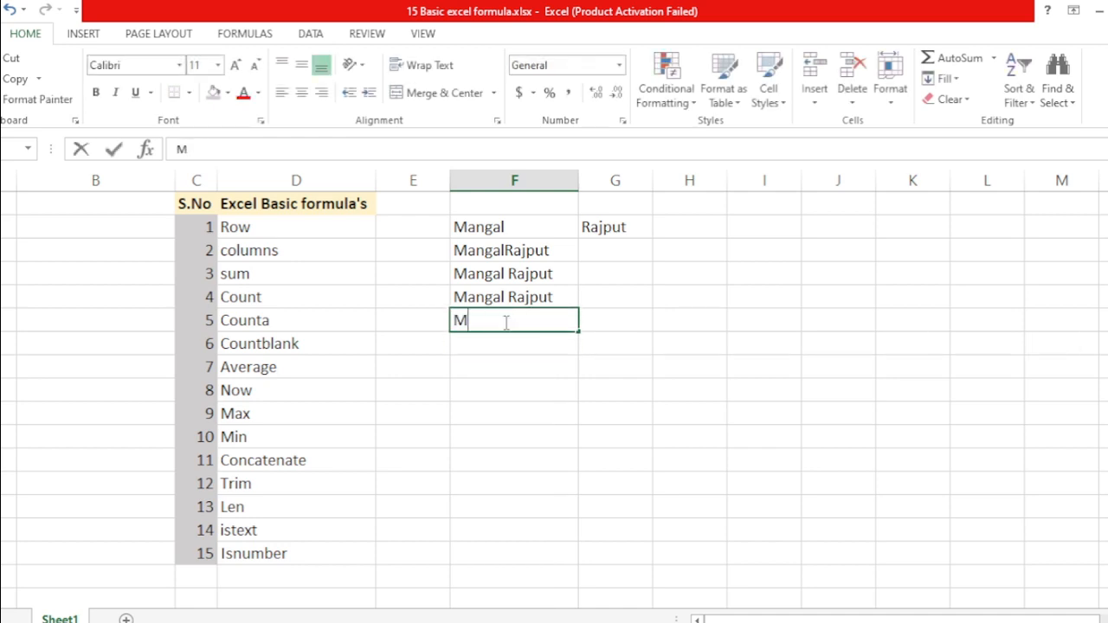
key("BackSpace")
key("BackSpace")
key("BackSpace")
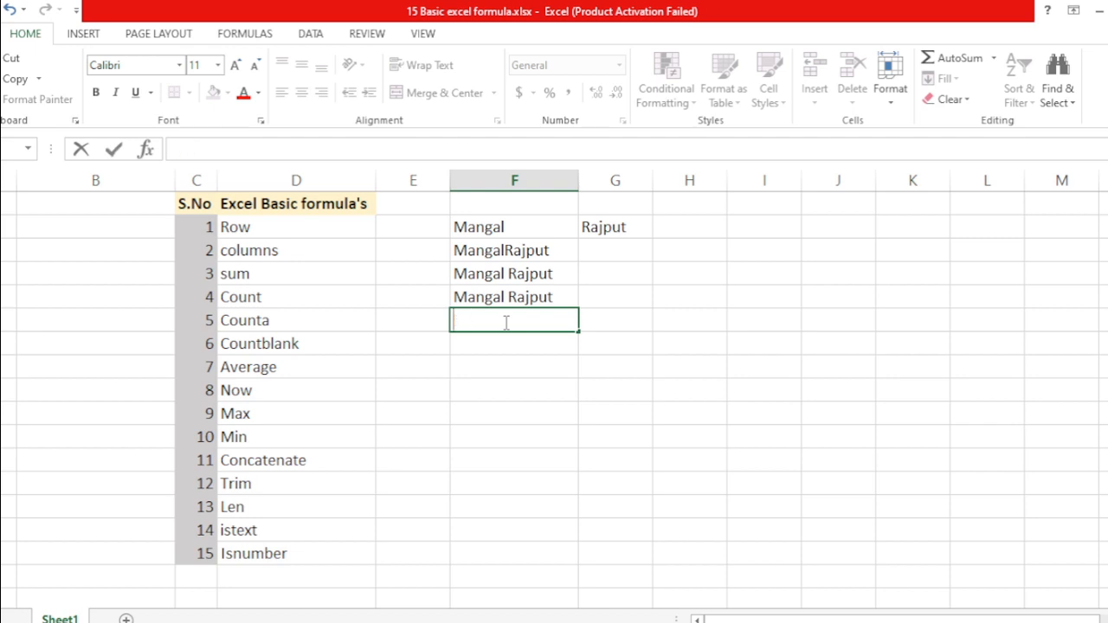
type("Mangal")
key("Return")
Edit the first name entry to add a leading space before it
key("Up")
key("Right")
left_click(505, 322)
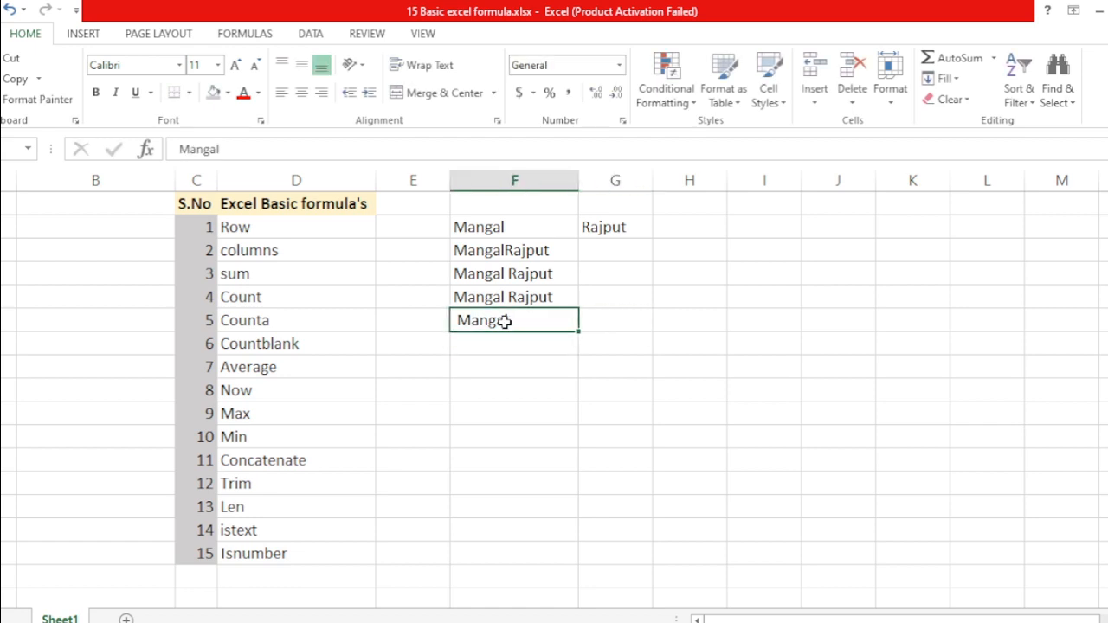
double_click(504, 321)
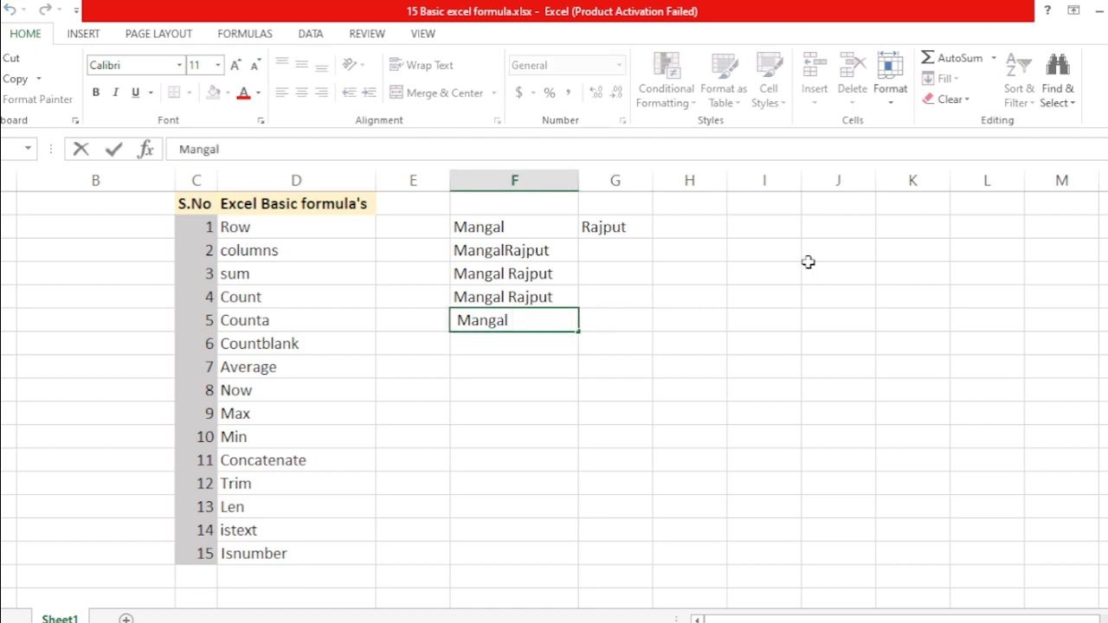
key("Home")
key("Escape")
key("Return")
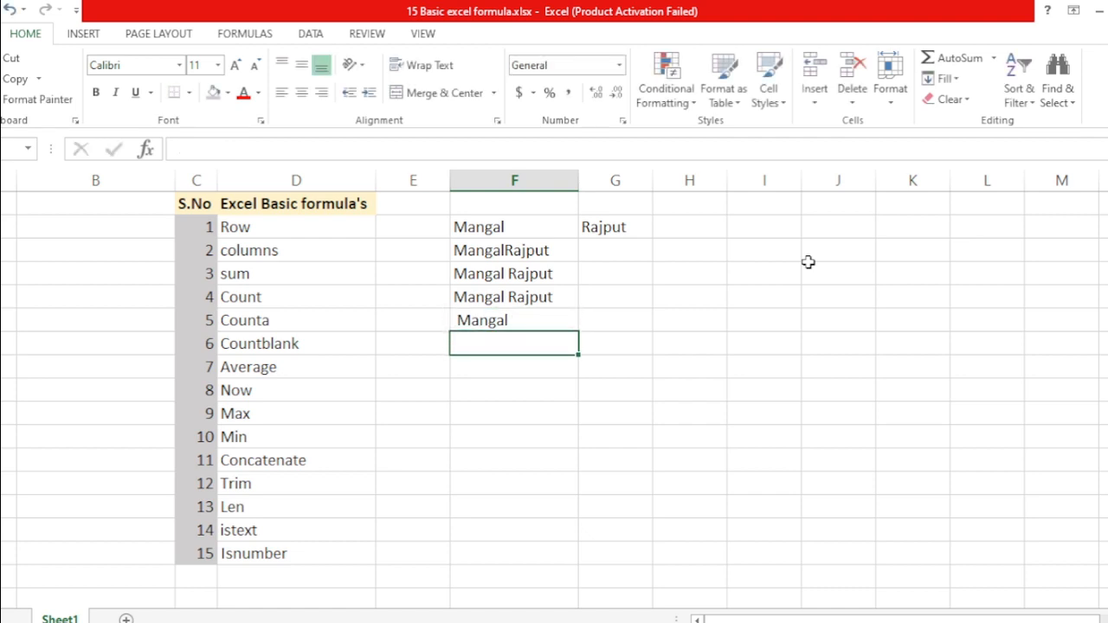
Below the spaced Mangal, enter =TRIM(F6) to strip its leading spaces
type("=trim")
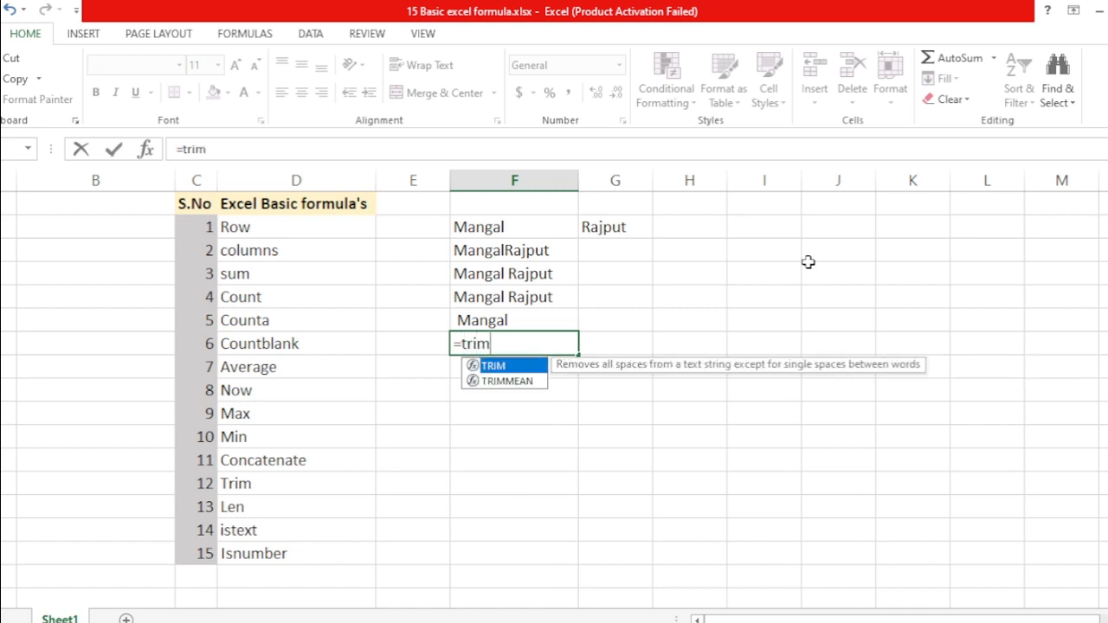
key("Tab")
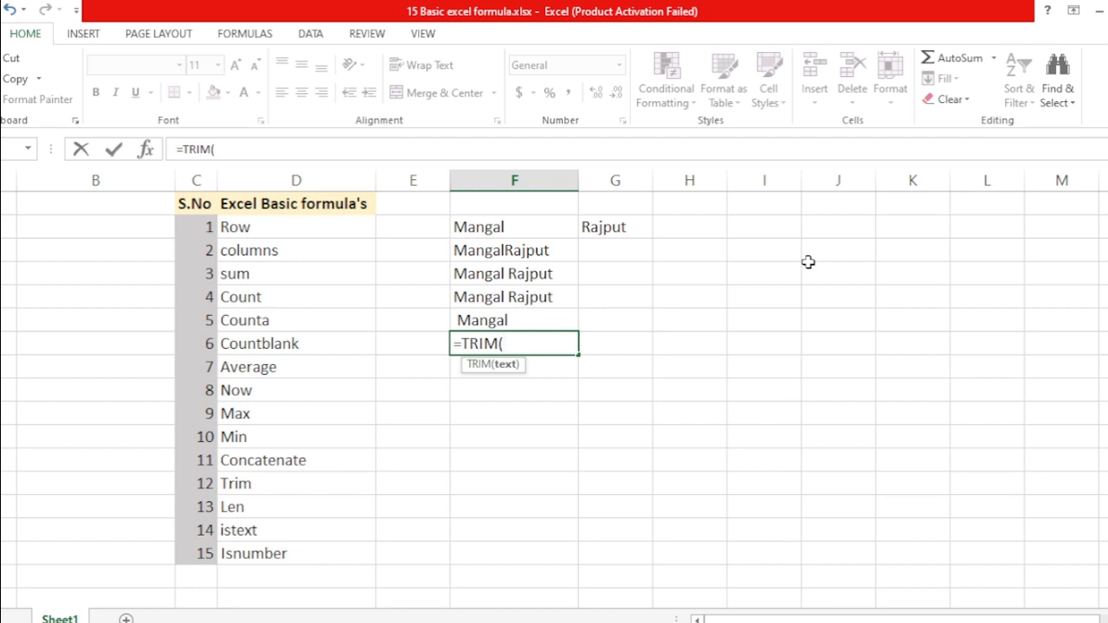
key("Up")
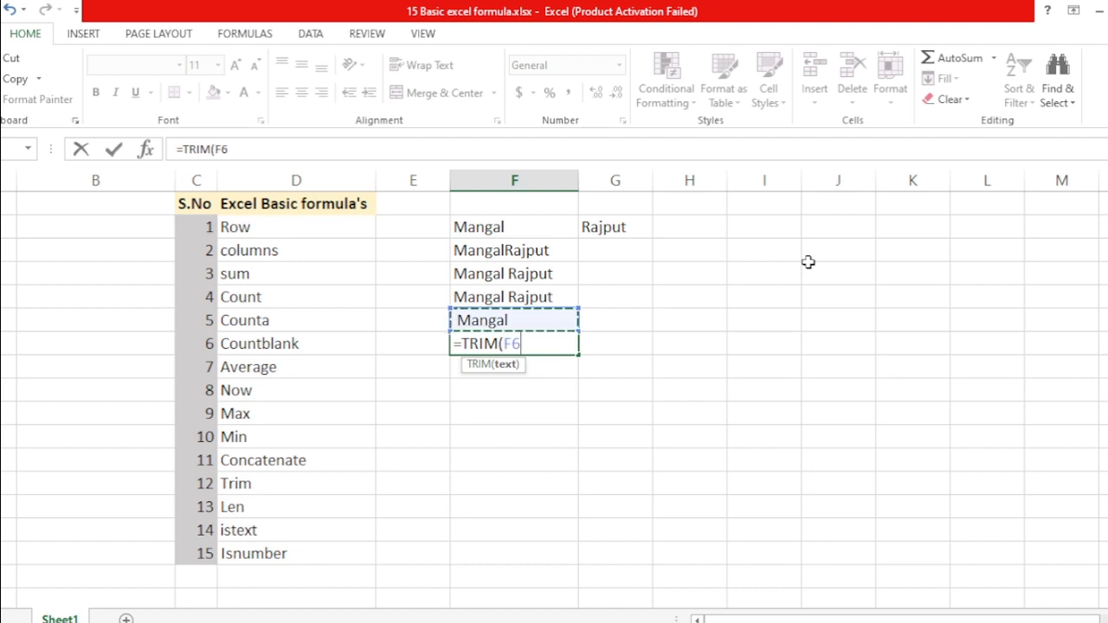
type(")")
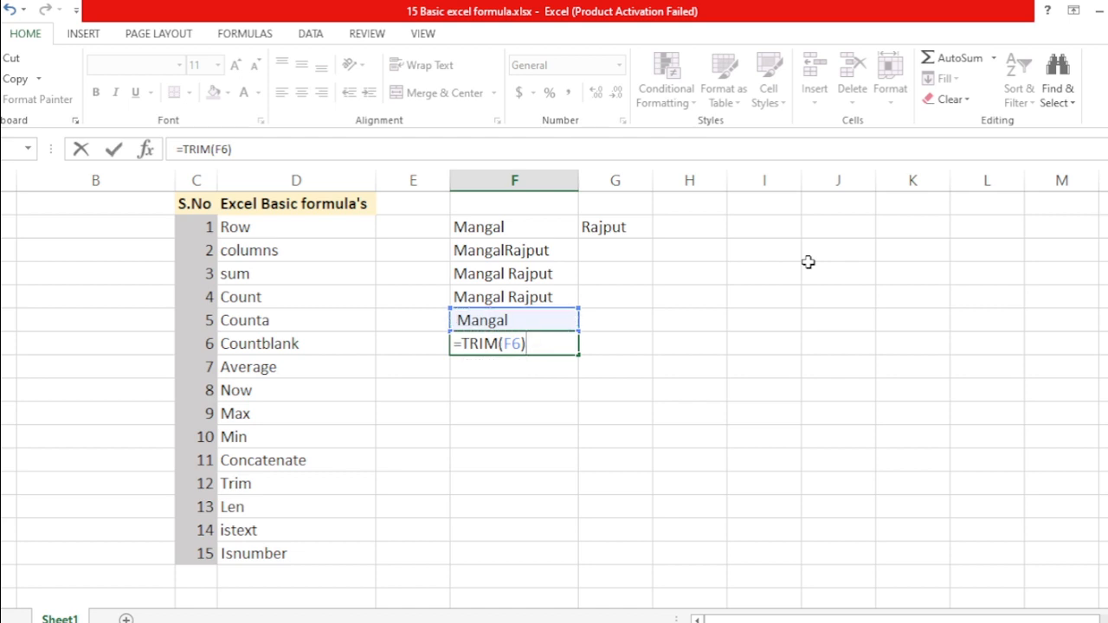
key("Return")
Copy the trimmed result and paste it over itself as values only
key("Up")
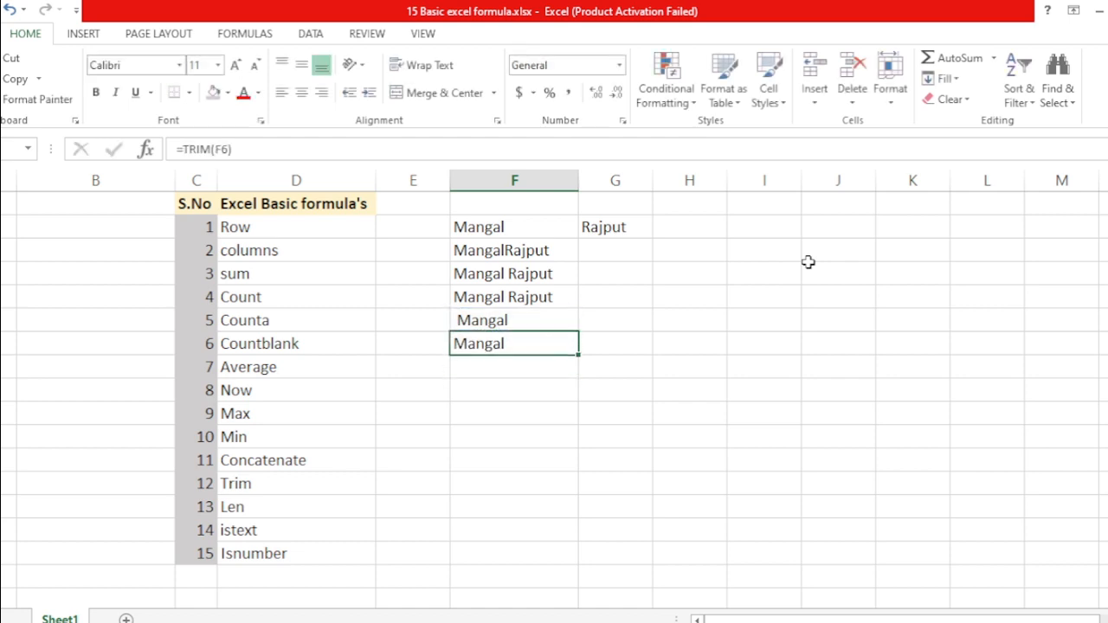
key("ctrl+c")
key("ctrl+alt+v")
key("v")
key("Return")
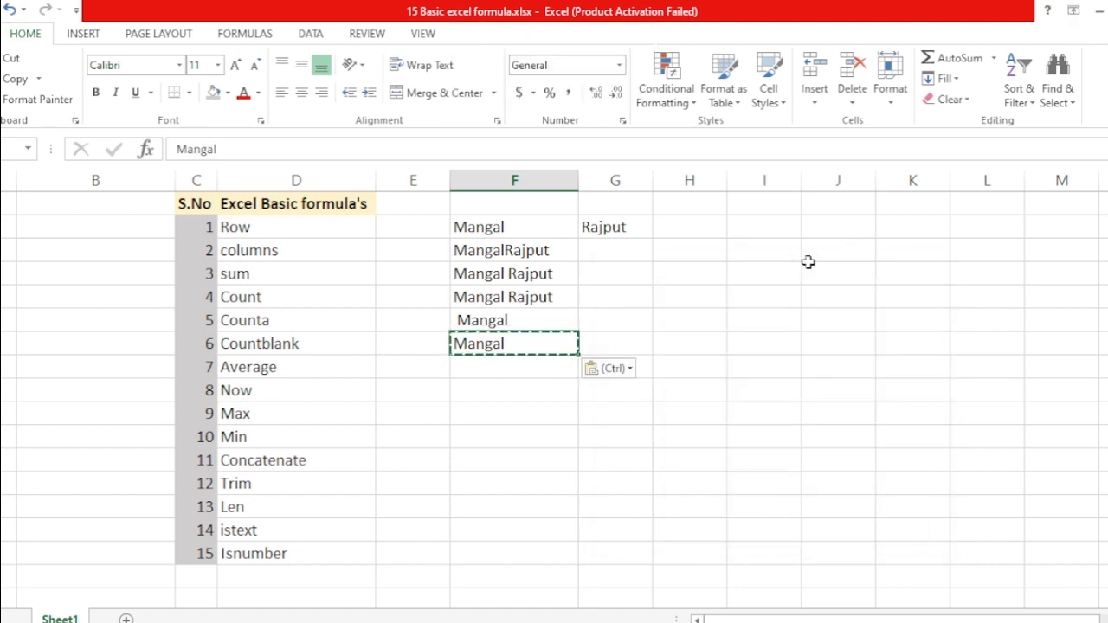
Inspect the trimmed entry in edit mode to confirm no spaces remain
key("F2")
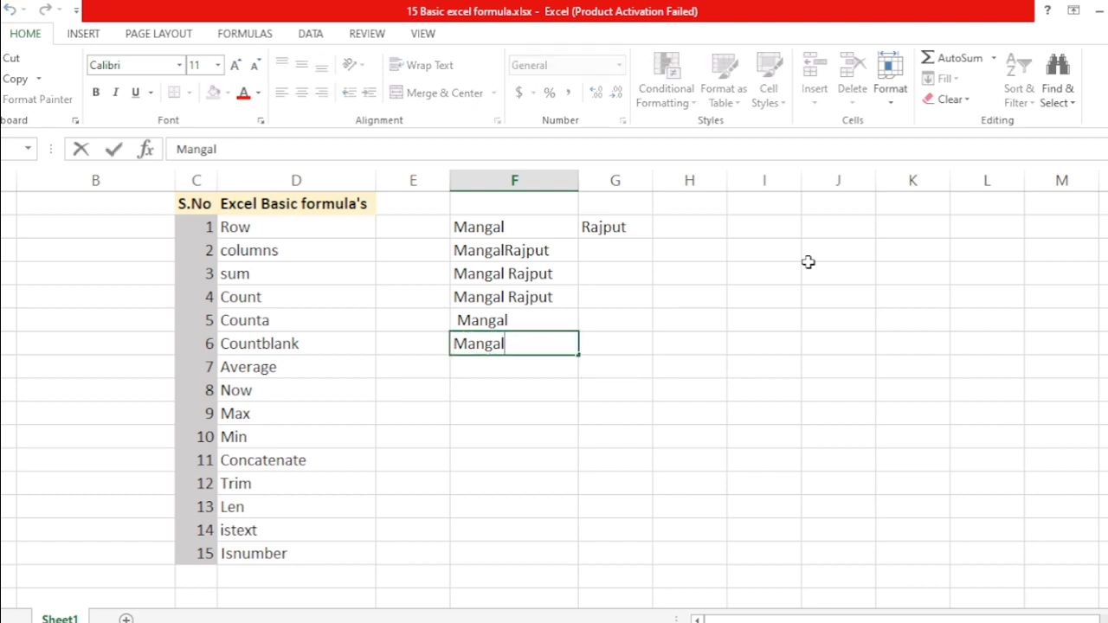
key("Left")
key("Left")
key("Left")
key("Left")
key("Left")
key("Left")
key("End")
key("Return")
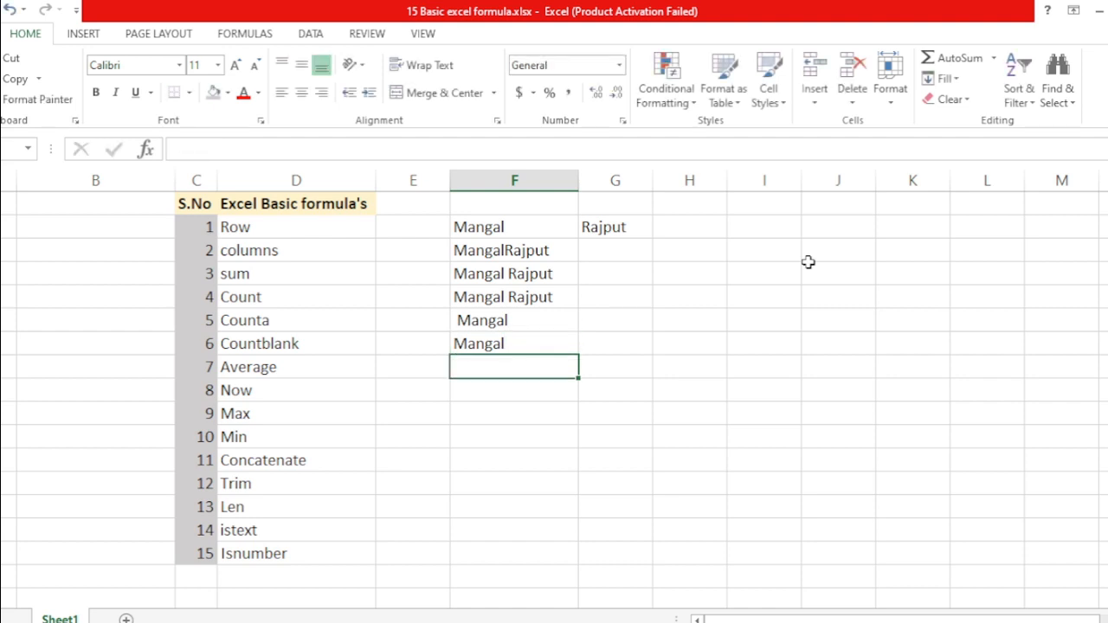
Under the trimmed Mangal, enter =LEN referencing it, returning a count of 6
key("Up")
key("Down")
type("=len")
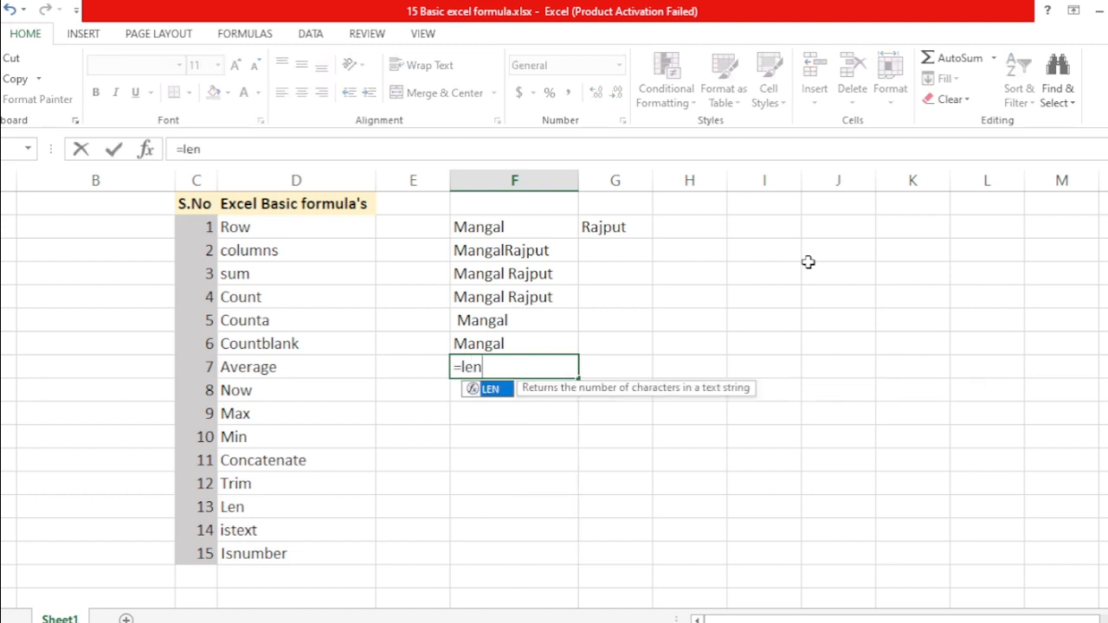
key("Tab")
key("Up")
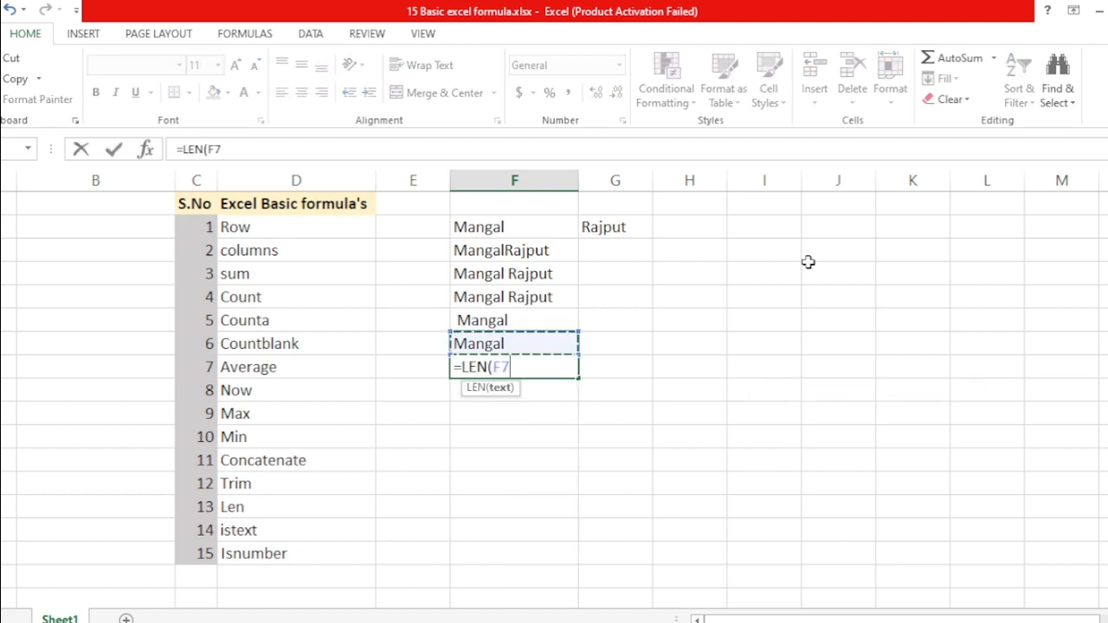
type(")")
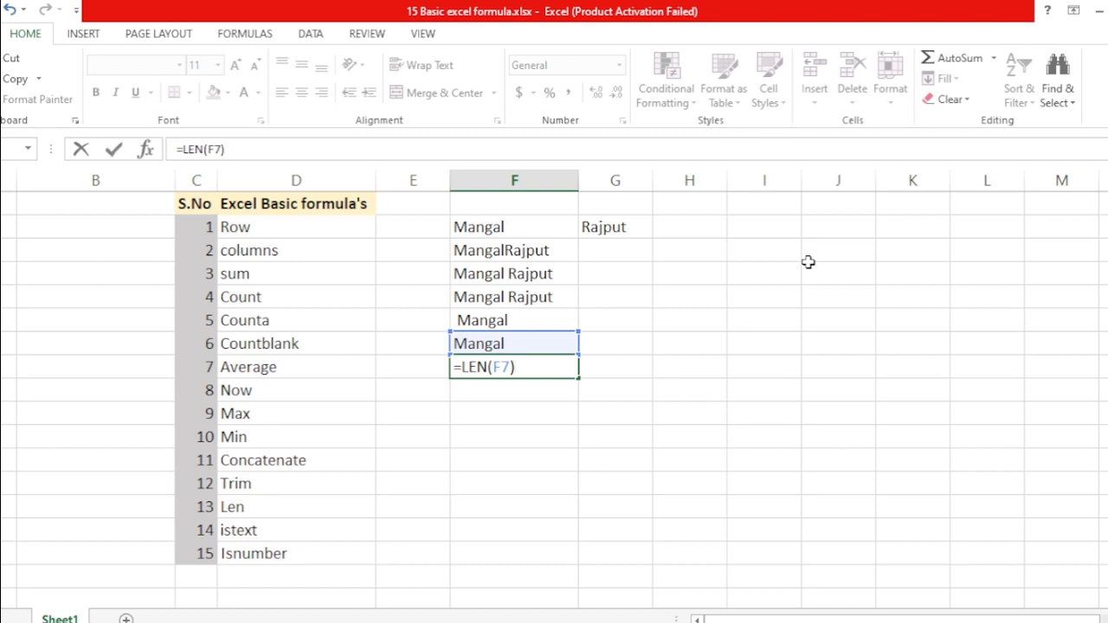
key("Return")
key("Up")
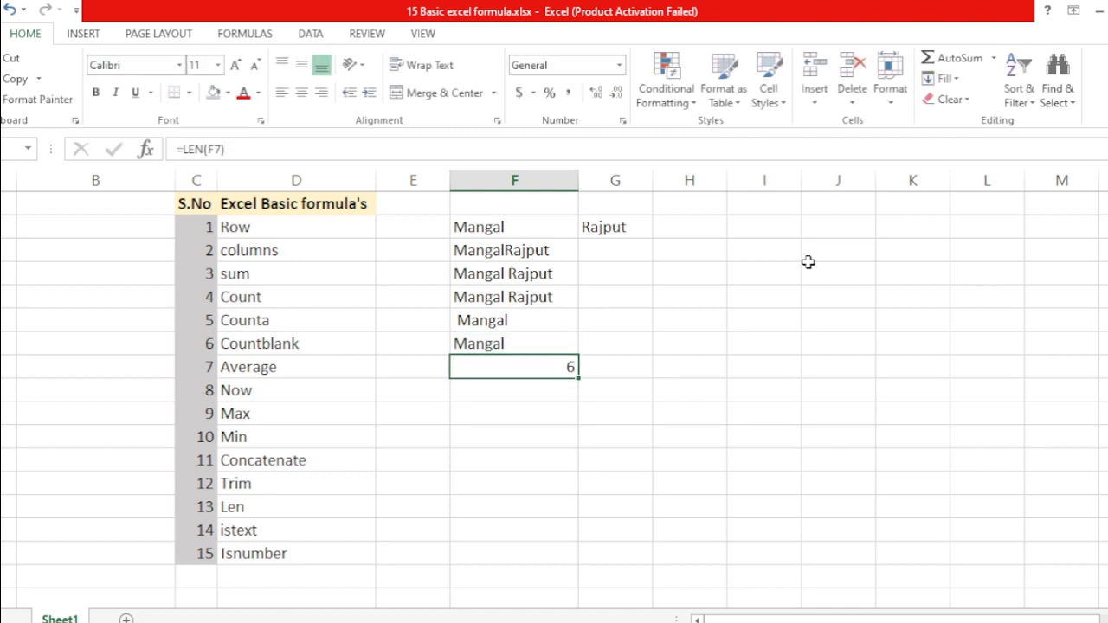
key("Up")
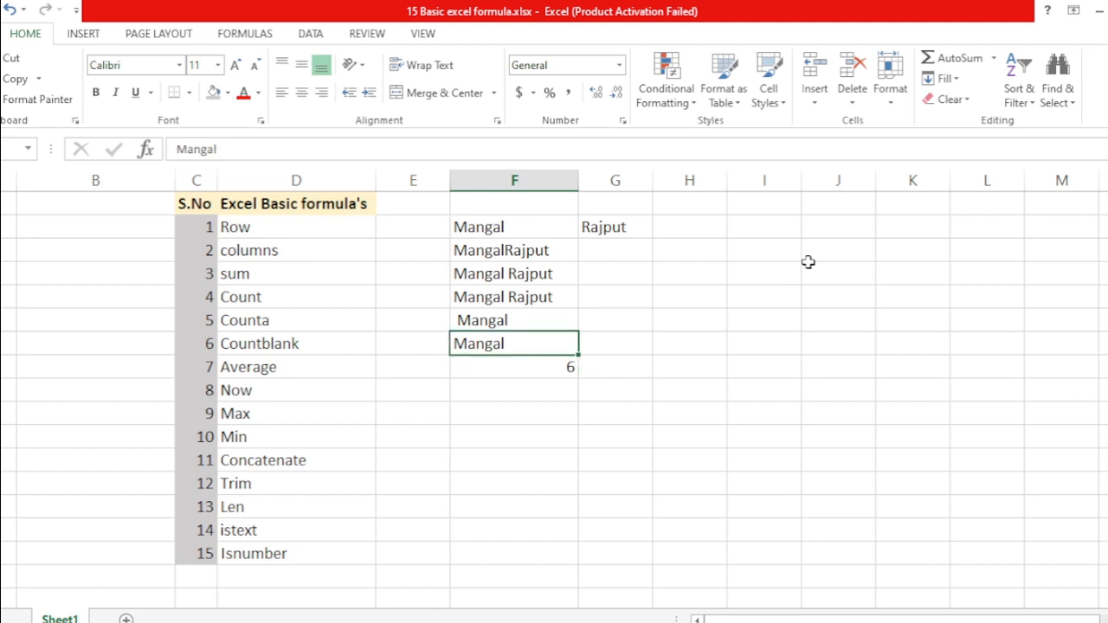
key("Down")
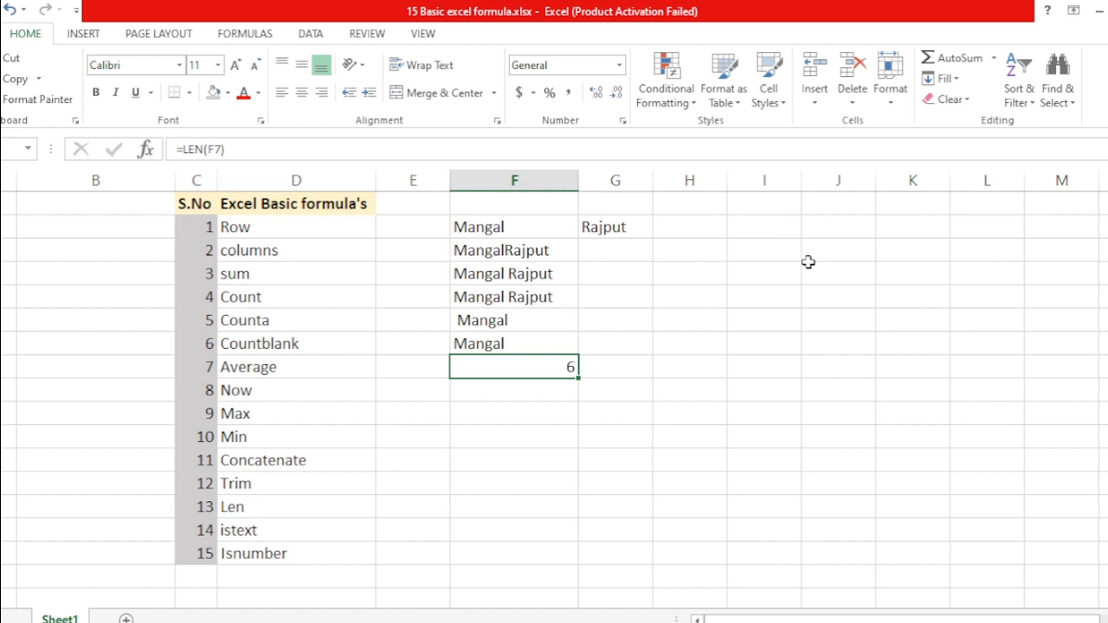
key("Down")
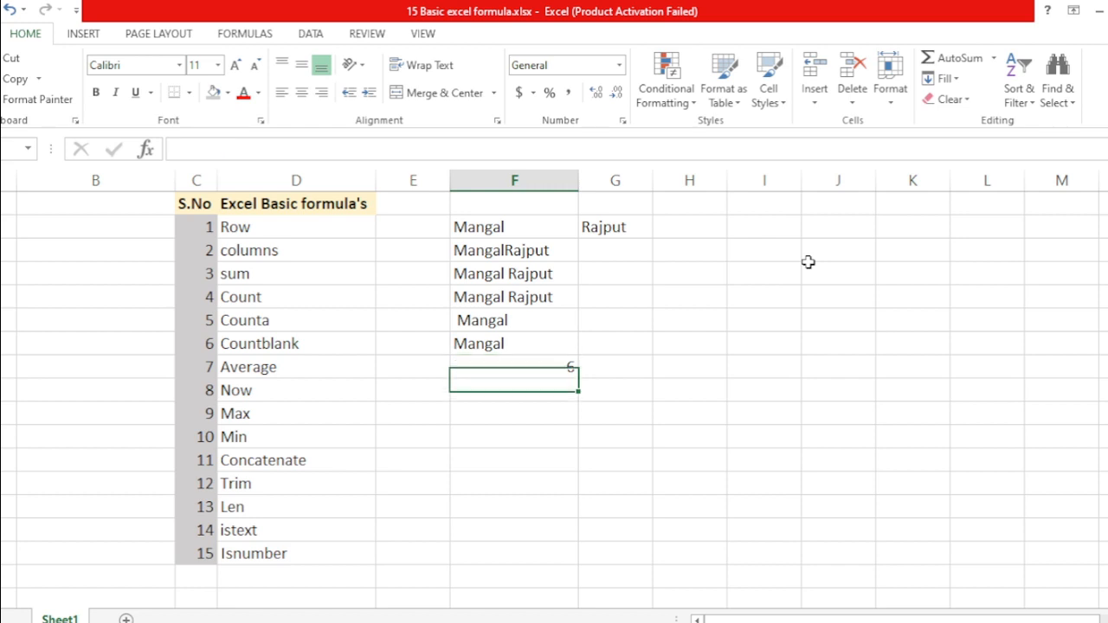
Under the count, enter =ISTEXT on the trimmed Mangal, replacing a mistaken ISBLANK, returning TRUE
type("=")
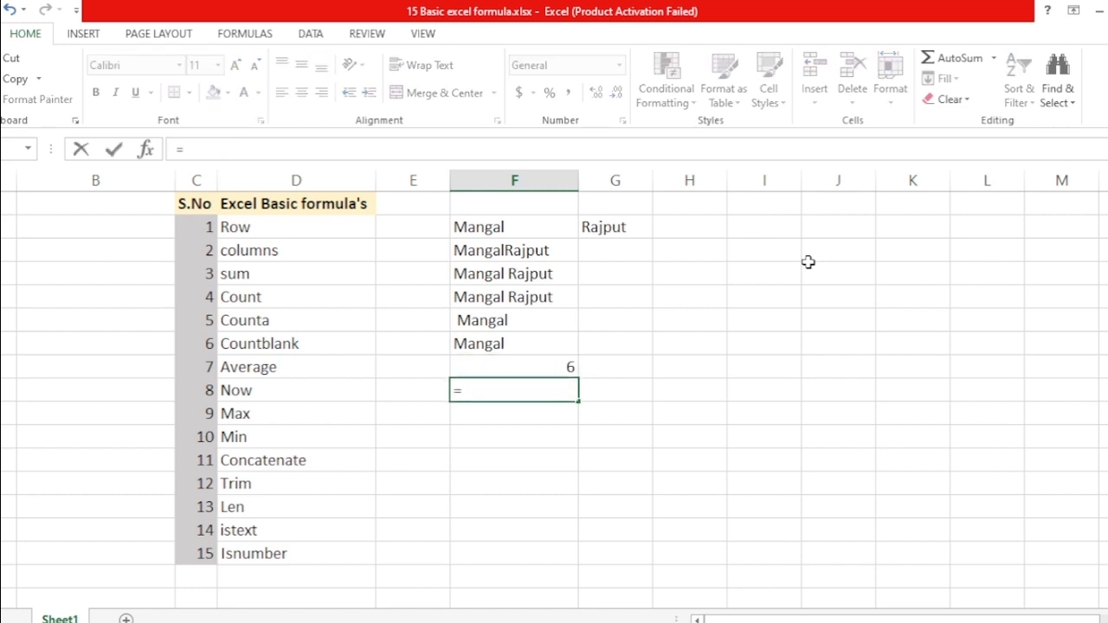
type("is")
key("Tab")
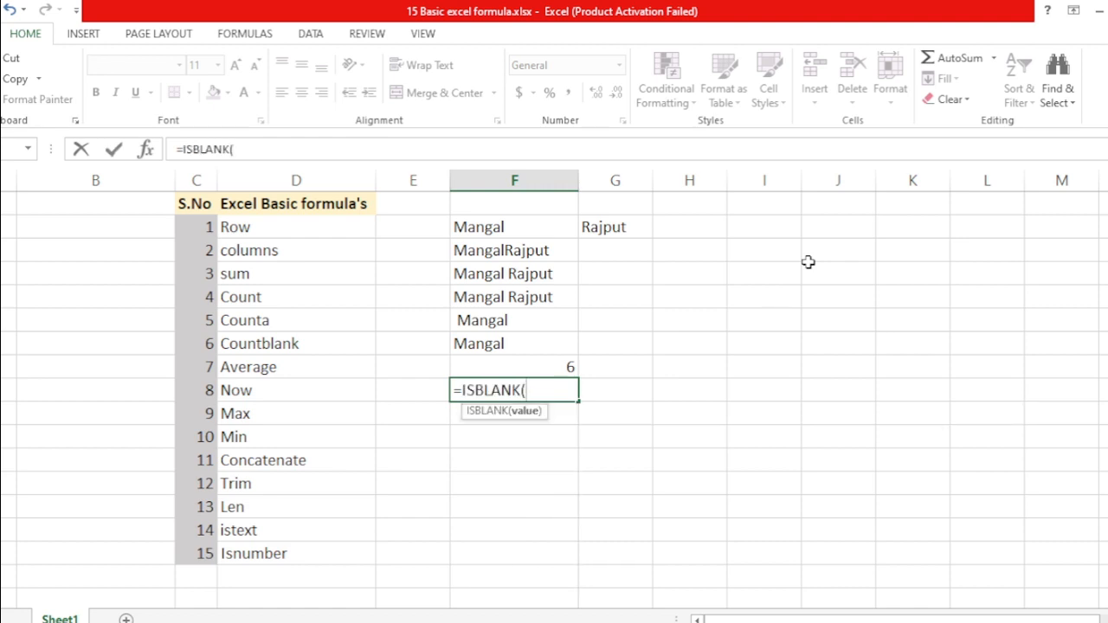
key("BackSpace")
key("BackSpace")
key("BackSpace")
key("BackSpace")
key("BackSpace")
key("BackSpace")
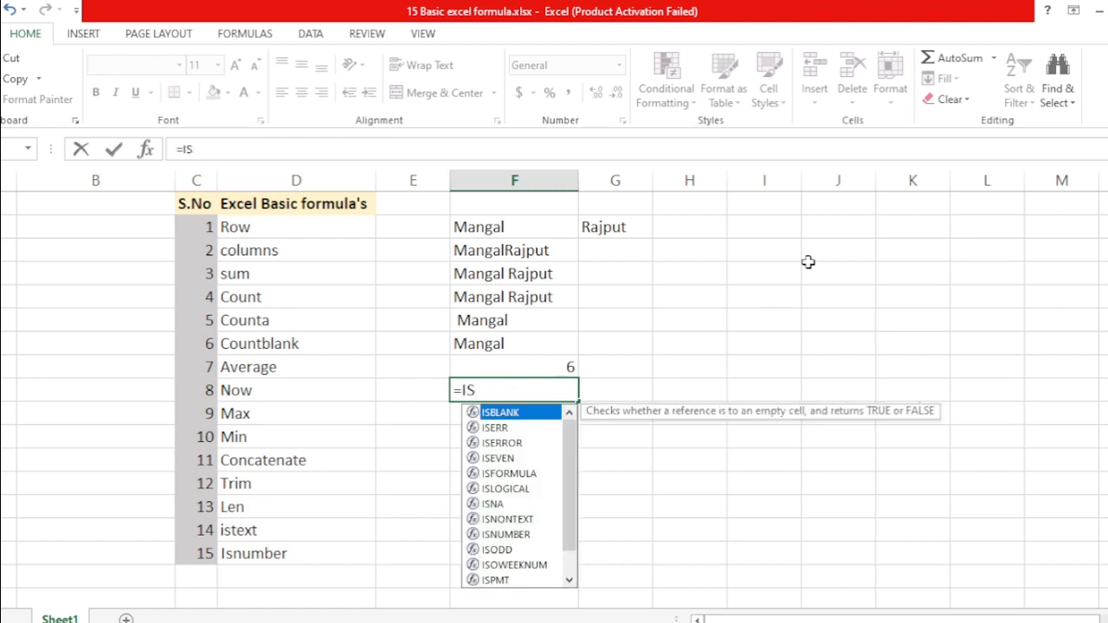
type("tex")
key("Tab")
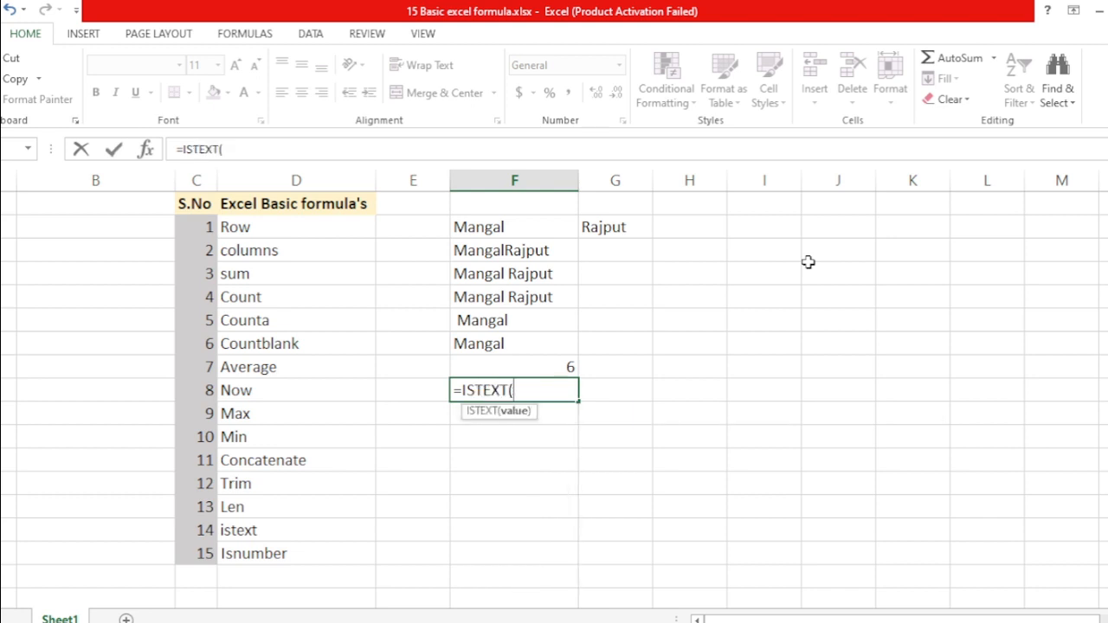
key("Up")
key("Up")
type(")")
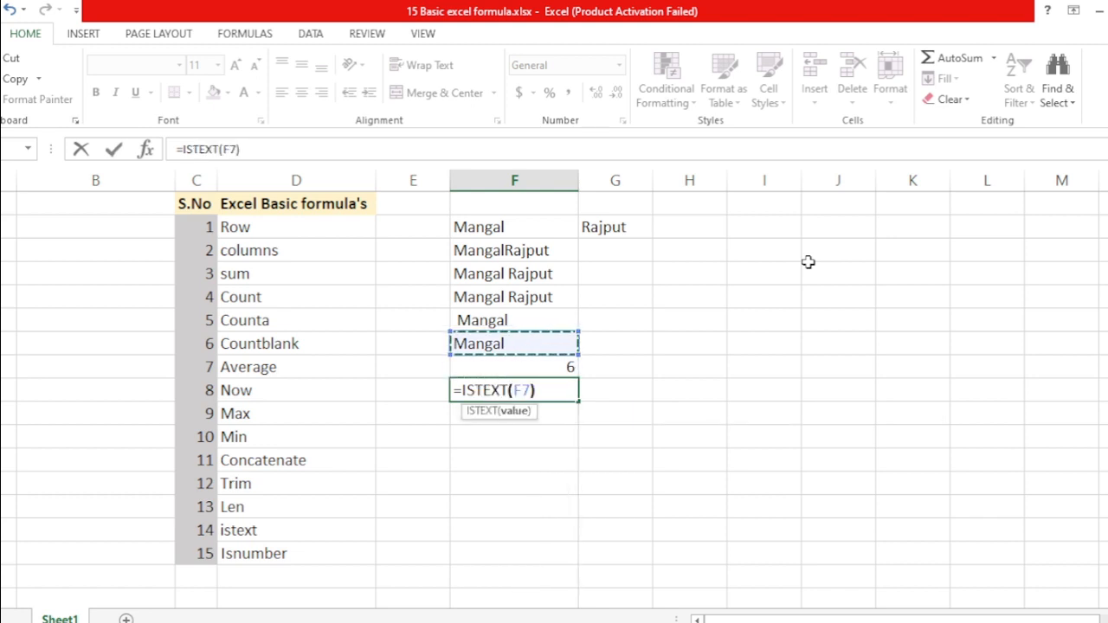
key("ctrl+Return")
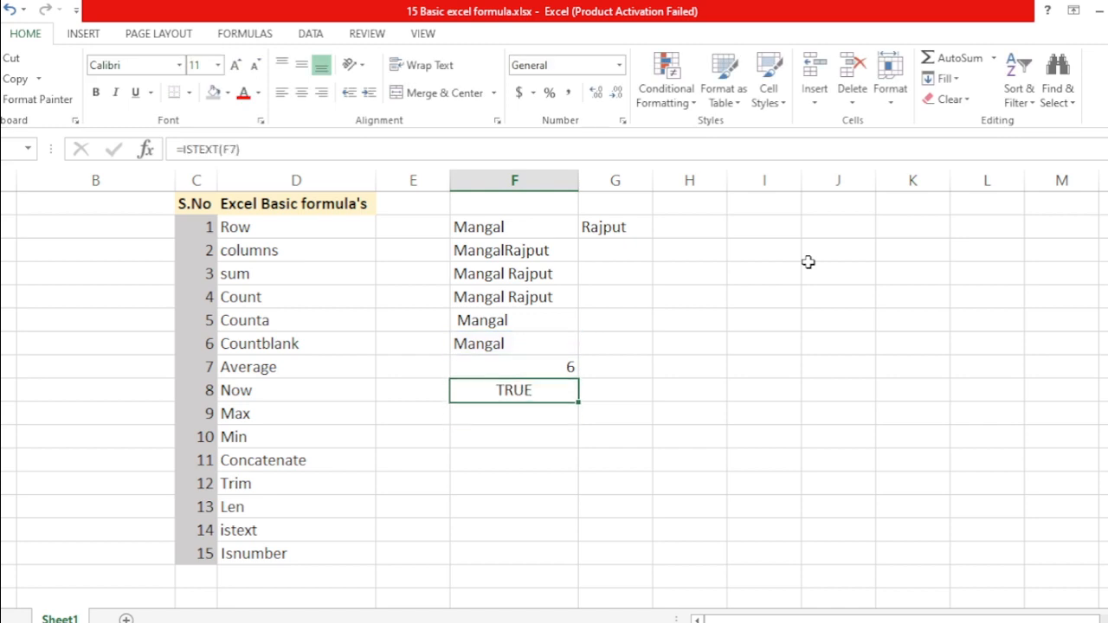
key("Up")
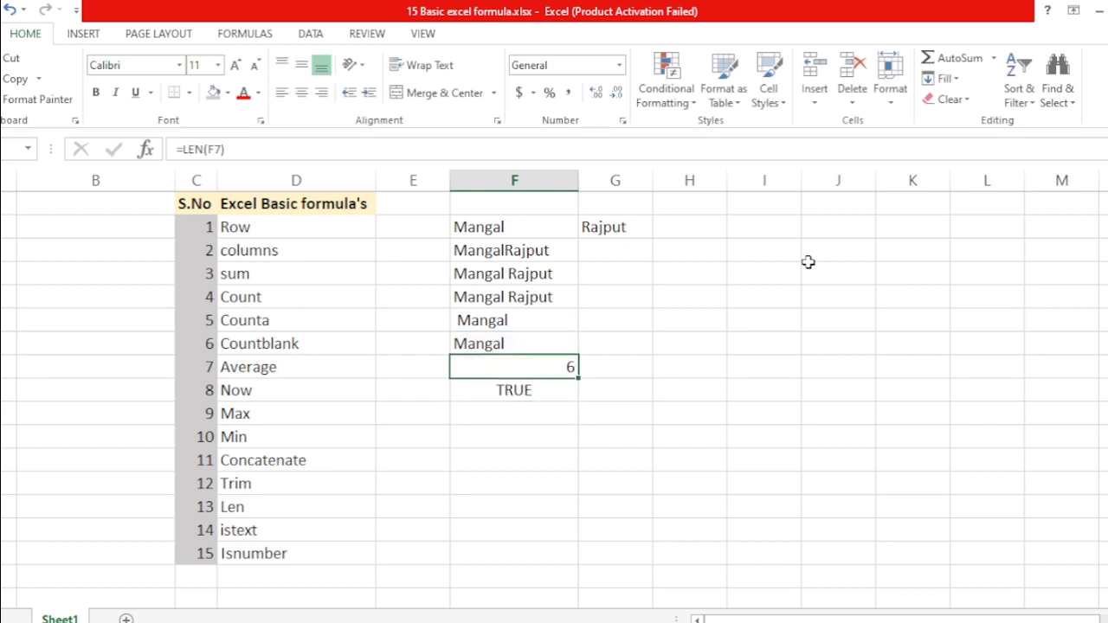
key("Left")
key("Right")
key("Up")
Enter '6 as text in G7, beside the character count
key("Down")
key("Right")
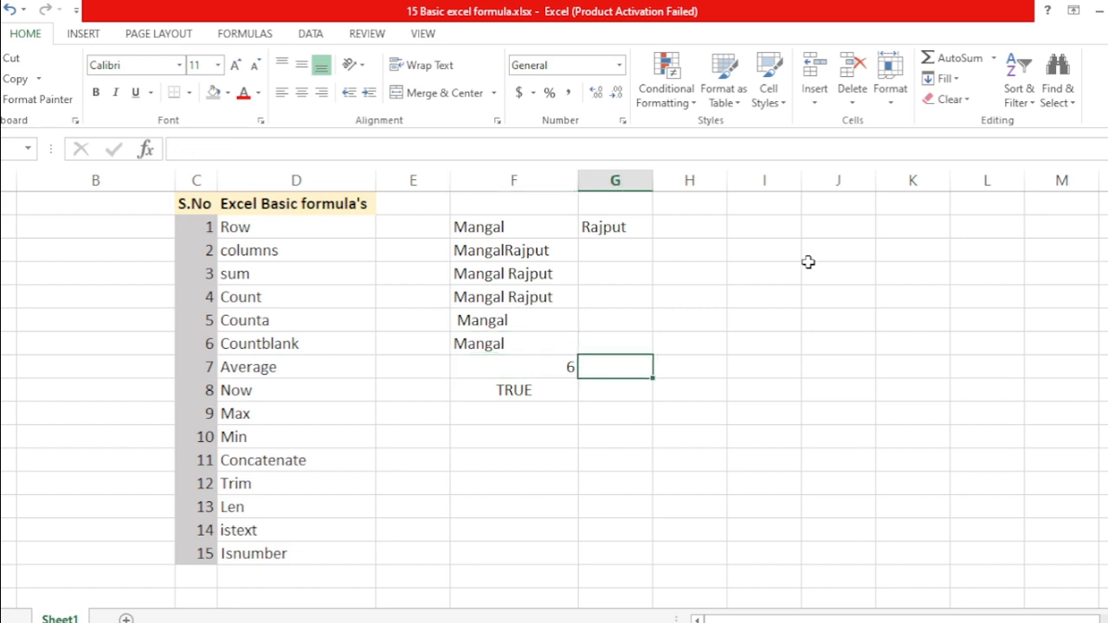
type("'")
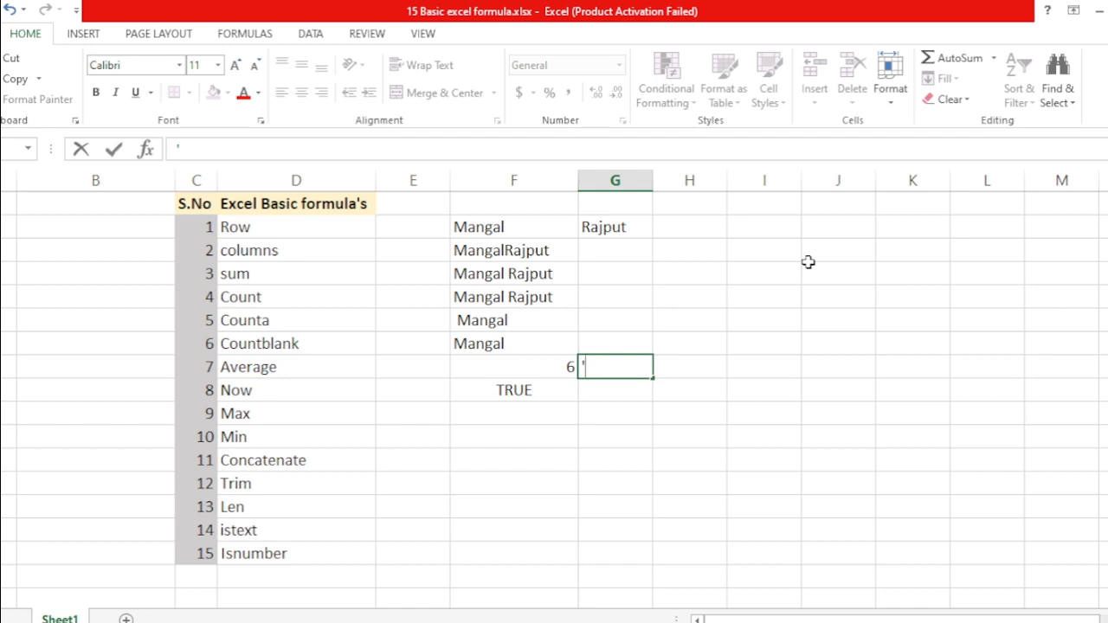
type("6")
key("Return")
key("Up")
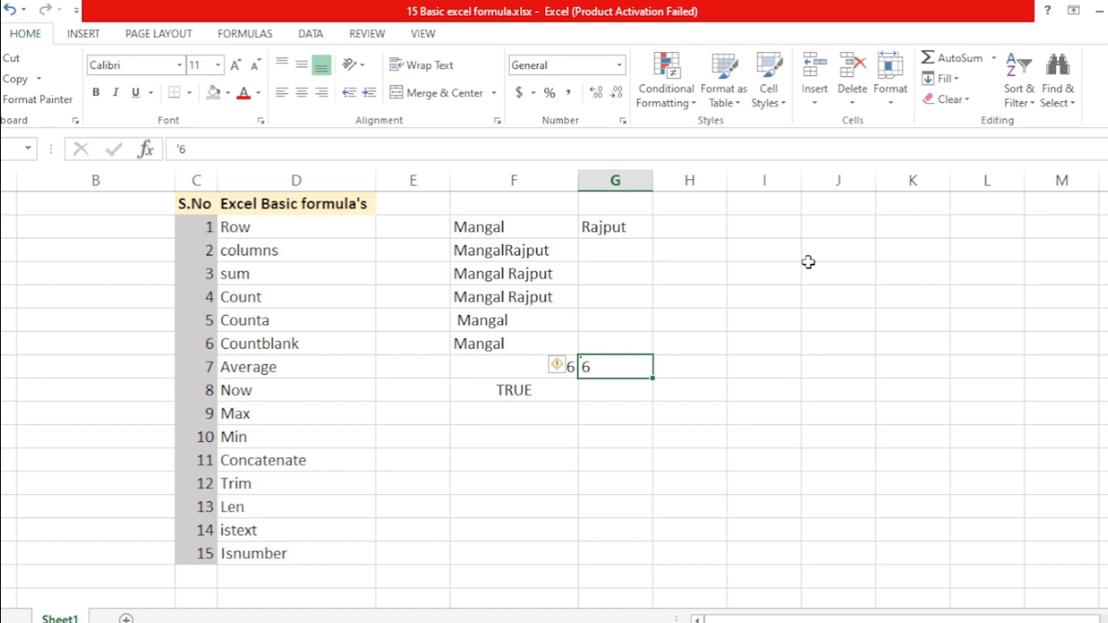
In G8 enter =ISTEXT referencing G7, returning TRUE
key("Return")
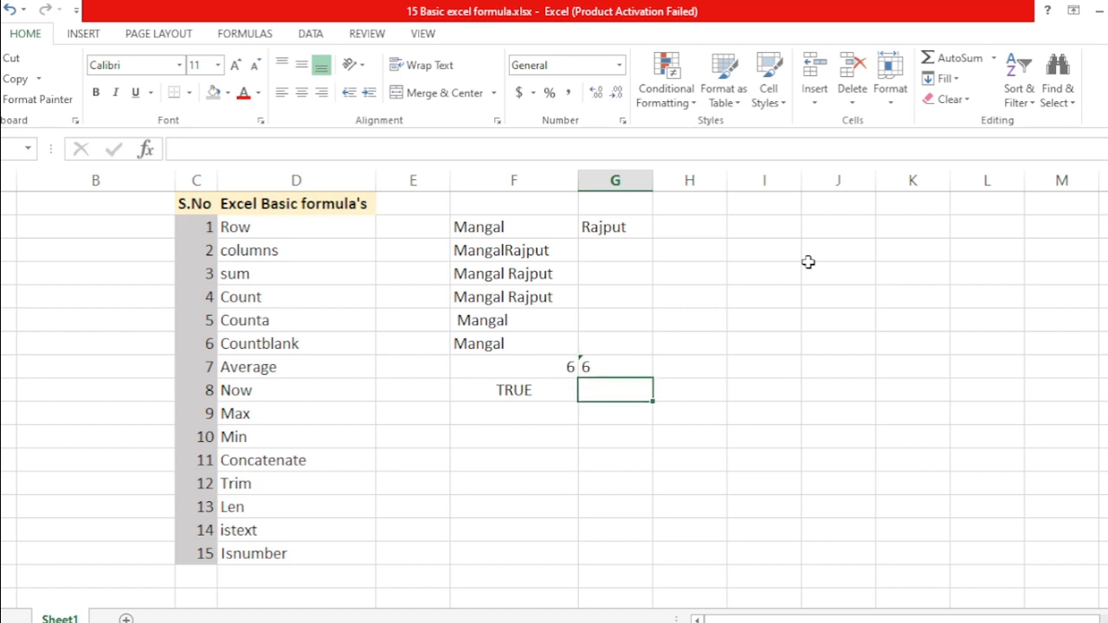
type("=iste")
key("Tab")
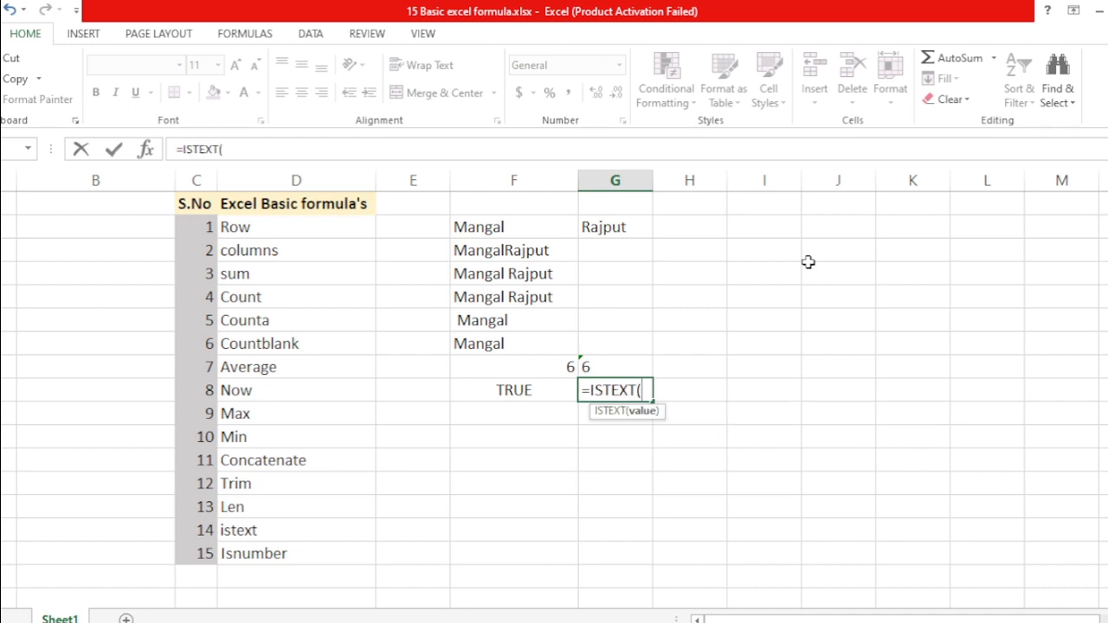
key("Up")
key("Return")
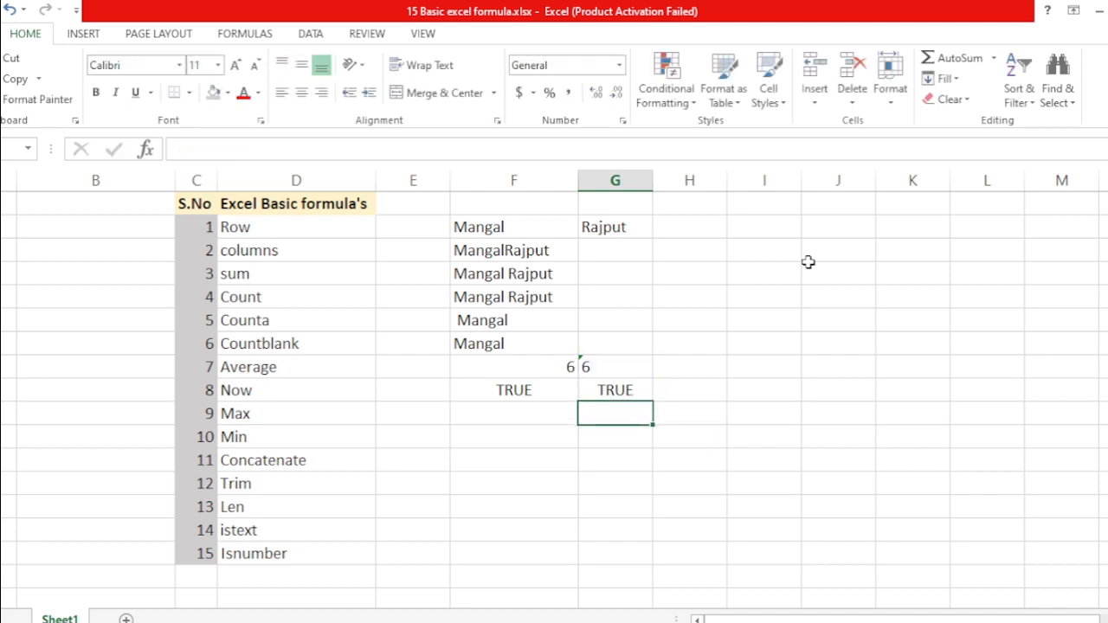
key("Up")
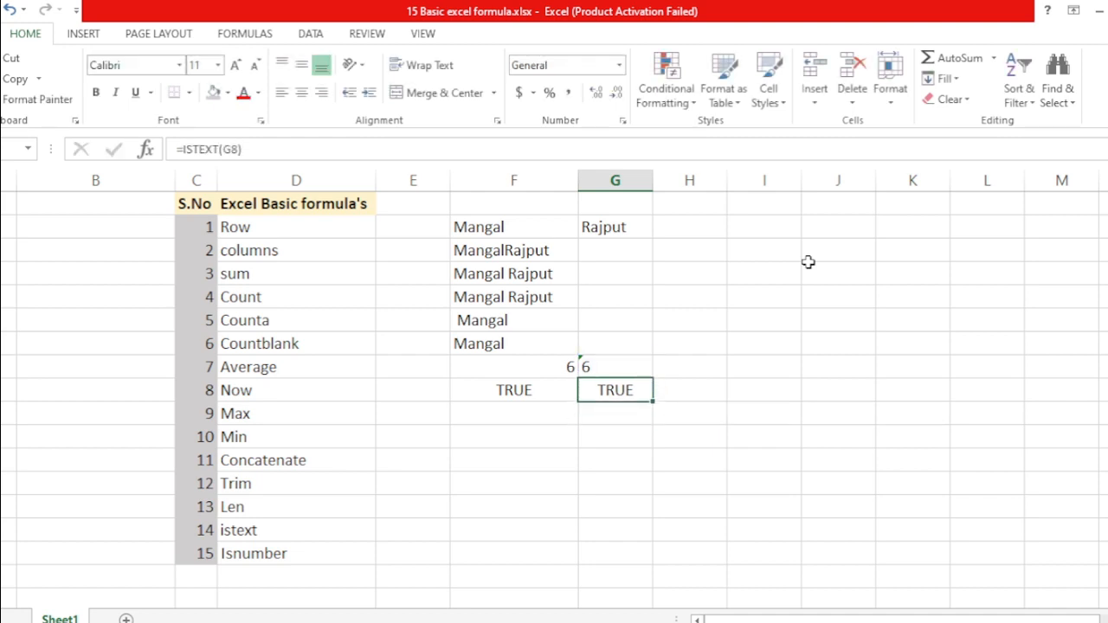
In G9 enter =ISTEXT(F8), returning FALSE for the numeric count 6
key("Down")
type("=iste")
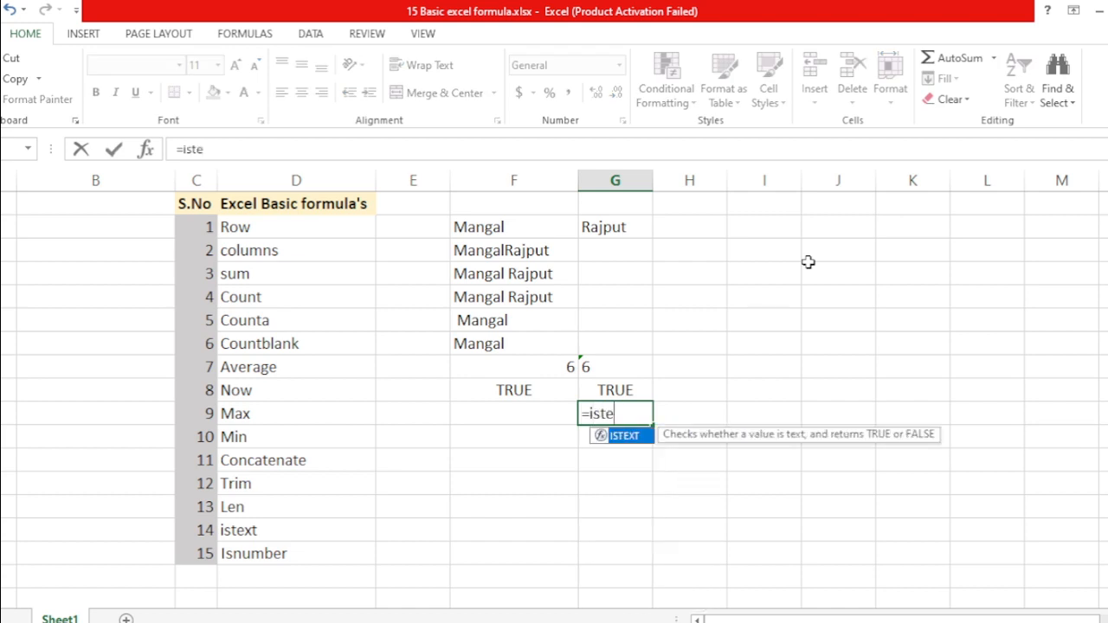
key("Tab")
key("Left")
key("Up")
key("Up")
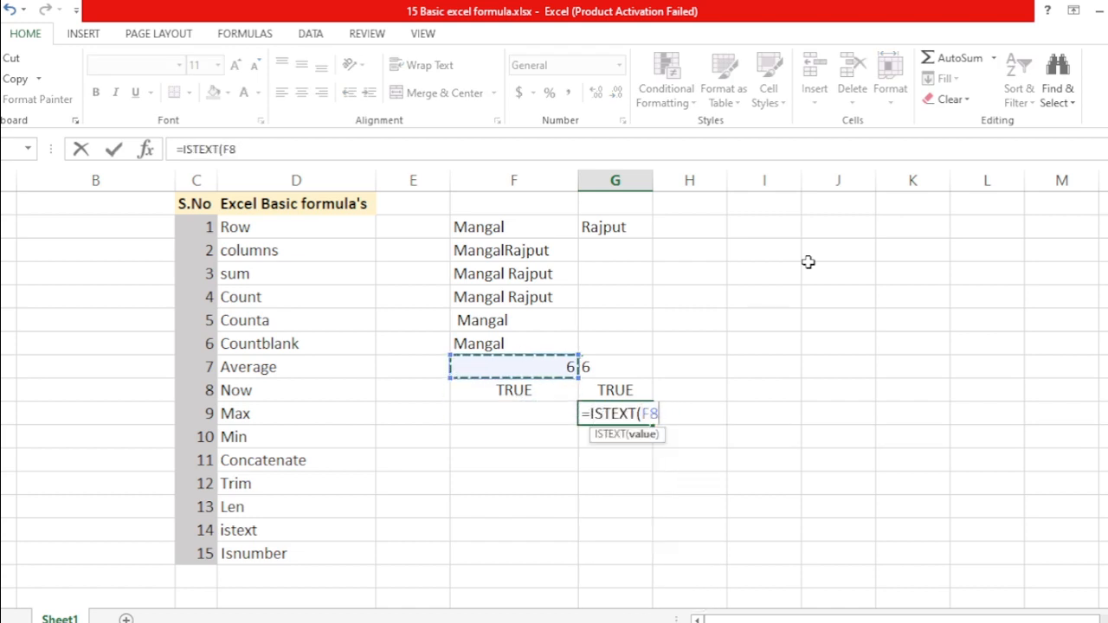
type(")")
key("Return")
key("Up")
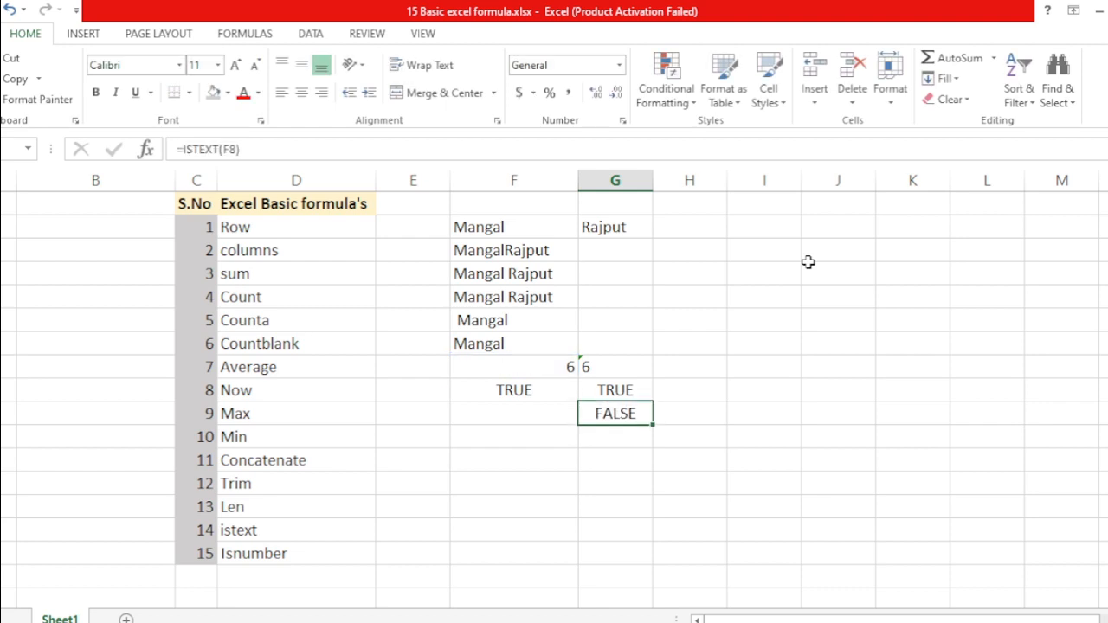
key("Up")
key("Up")
key("Left")
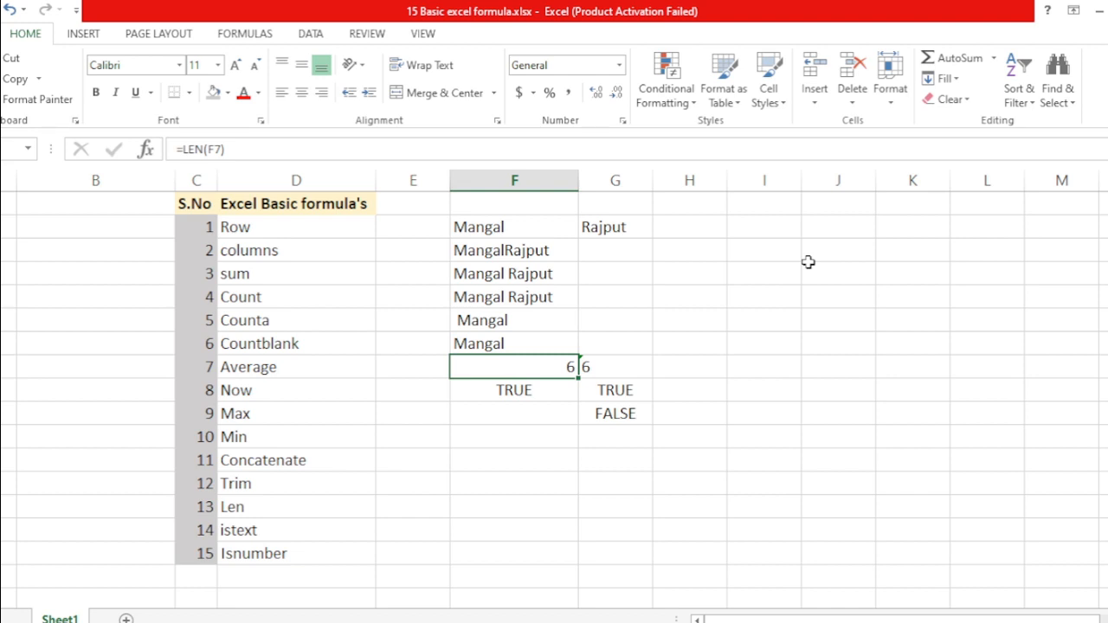
In F10 enter =ISNUMBER(F8), replacing a mistaken ISNA, returning TRUE
key("Right")
key("Left")
key("Down")
key("Down")
key("Down")
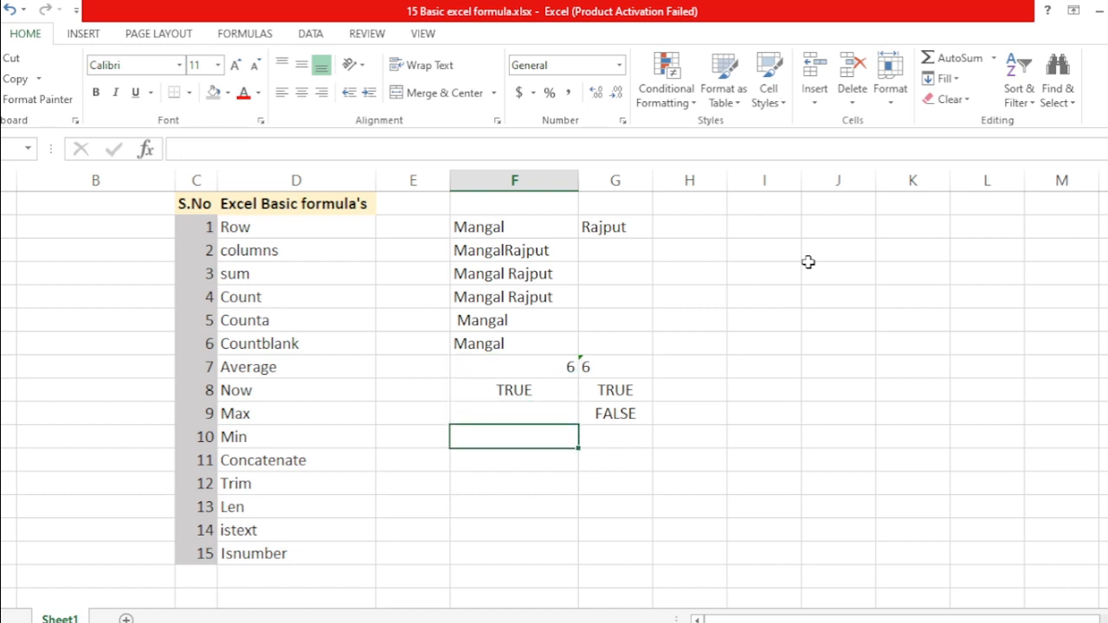
key("Up")
key("Up")
key("Up")
key("Up")
key("Down")
key("Down")
key("Down")
key("Down")
type("=ISNA(")
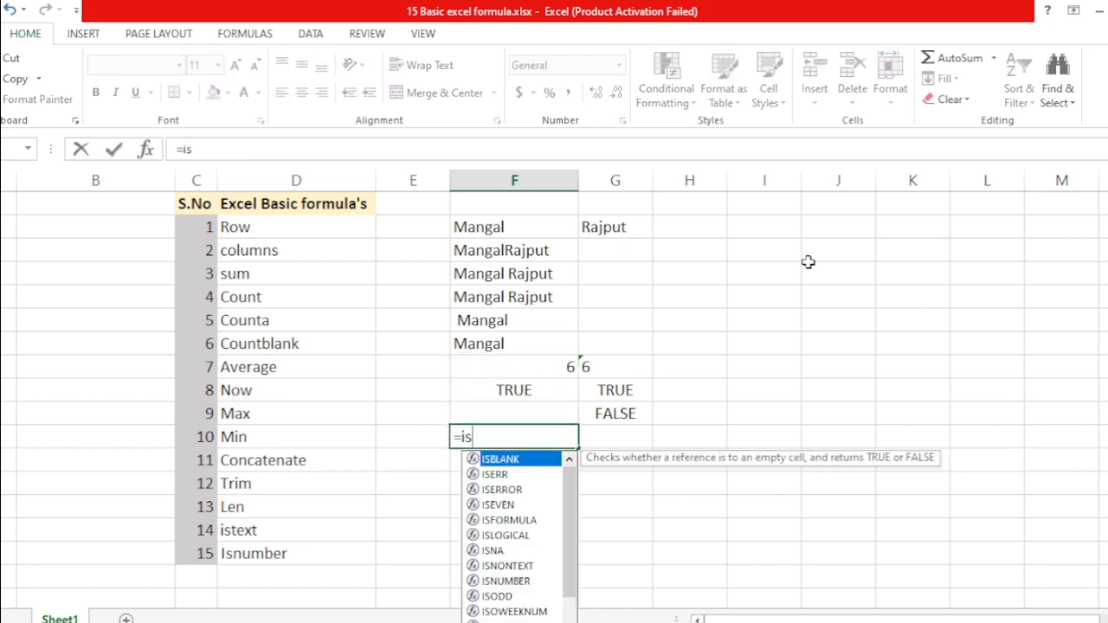
key("BackSpace")
key("BackSpace")
key("BackSpace")
type("nu")
key("Tab")
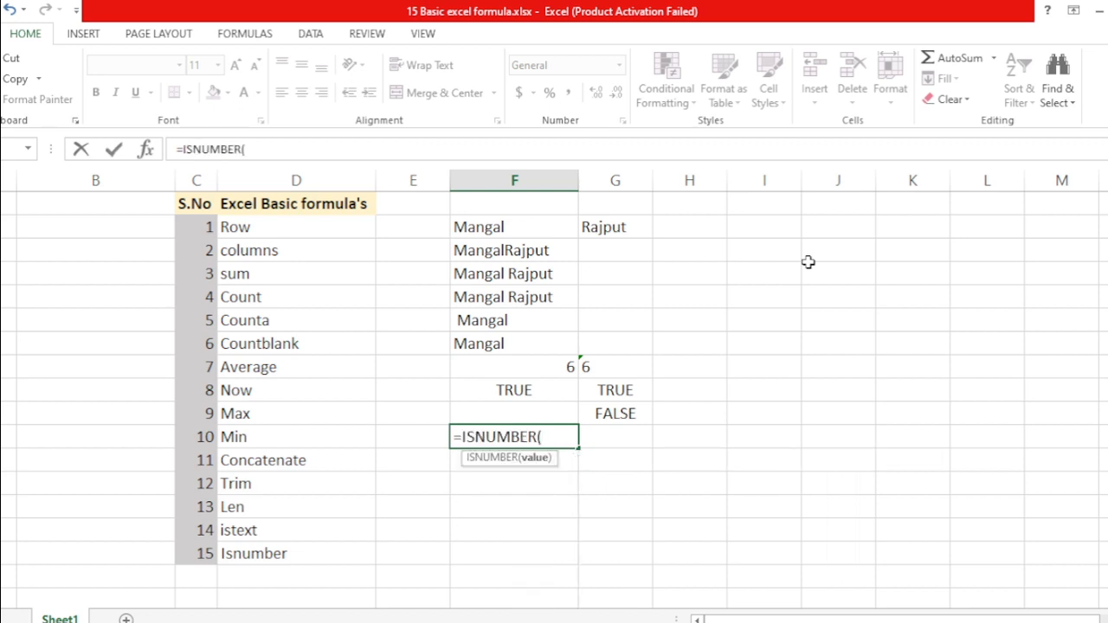
key("Up")
key("Up")
key("Up")
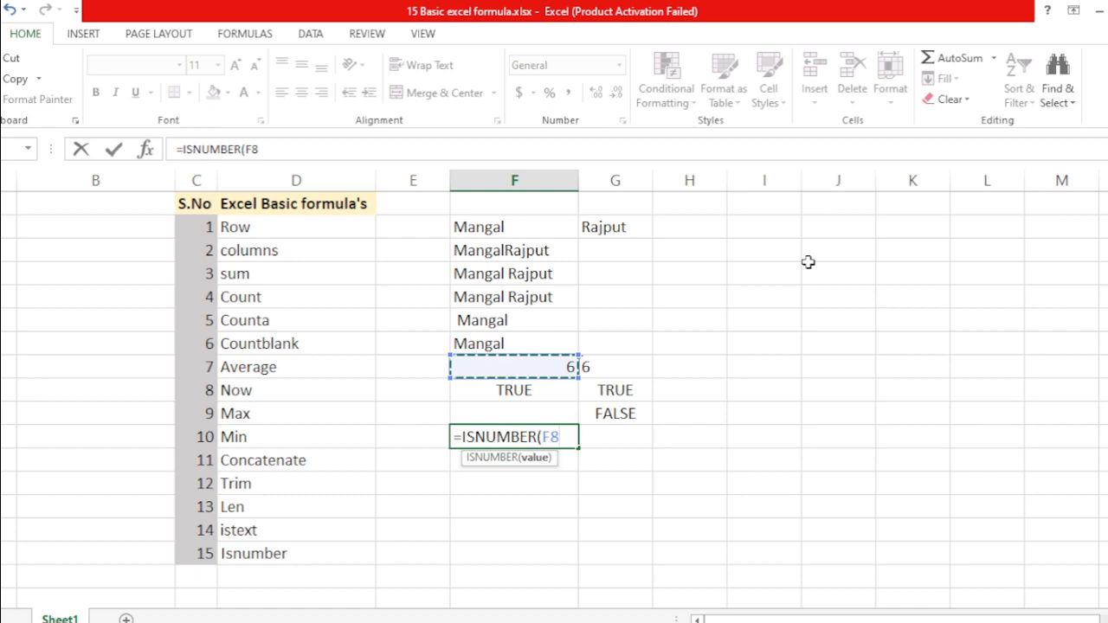
type(")")
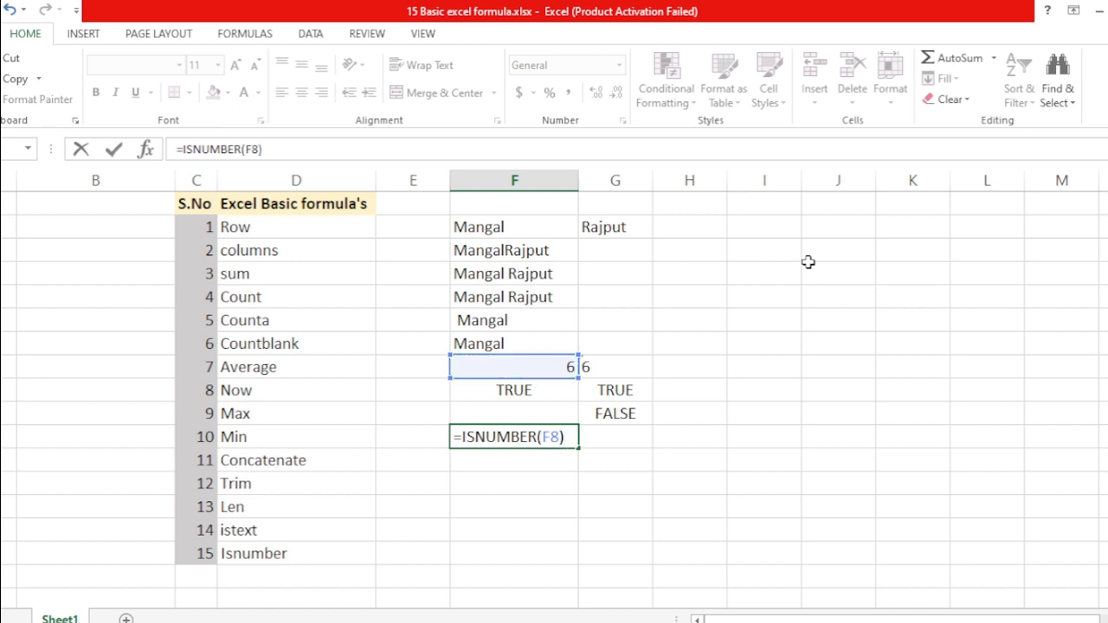
key("Return")
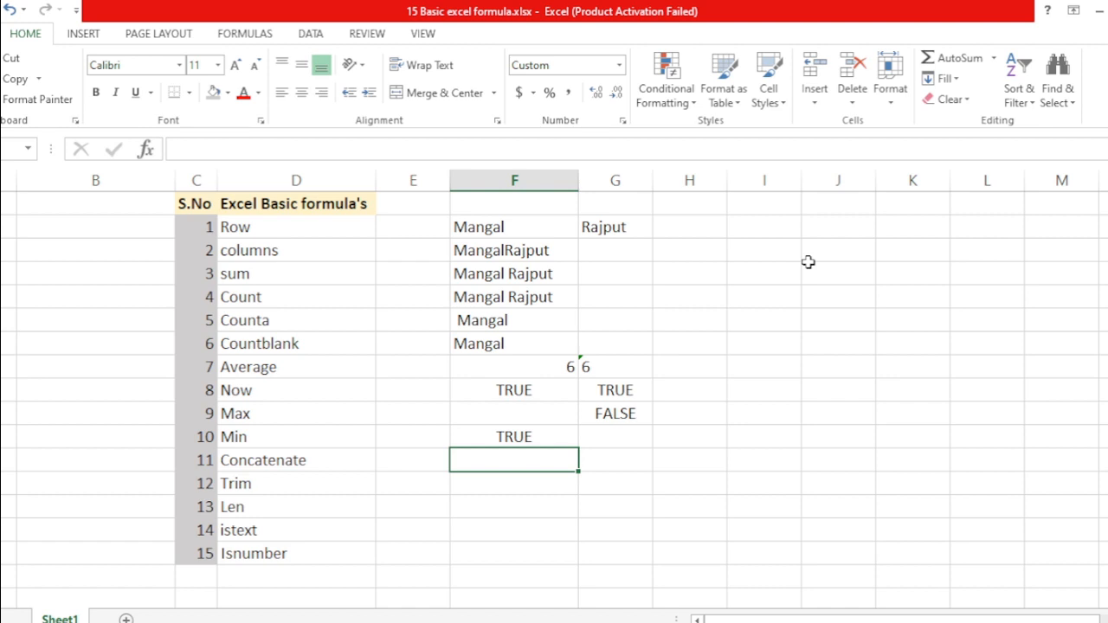
Recheck the F10 formula unchanged, then move to G10
key("Up")
key("F2")
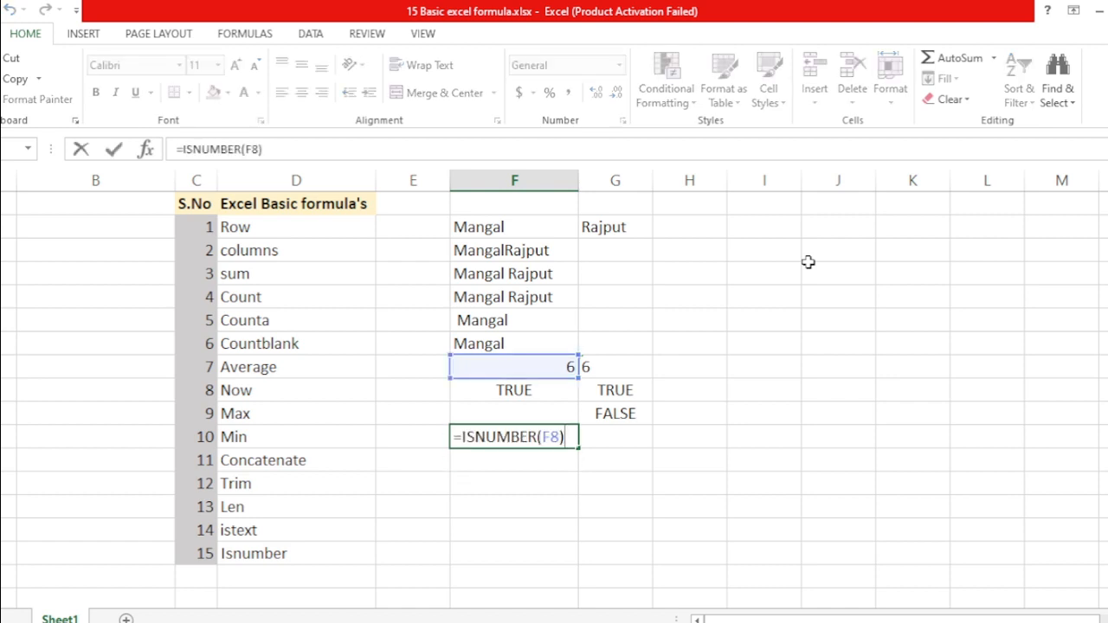
key("Return")
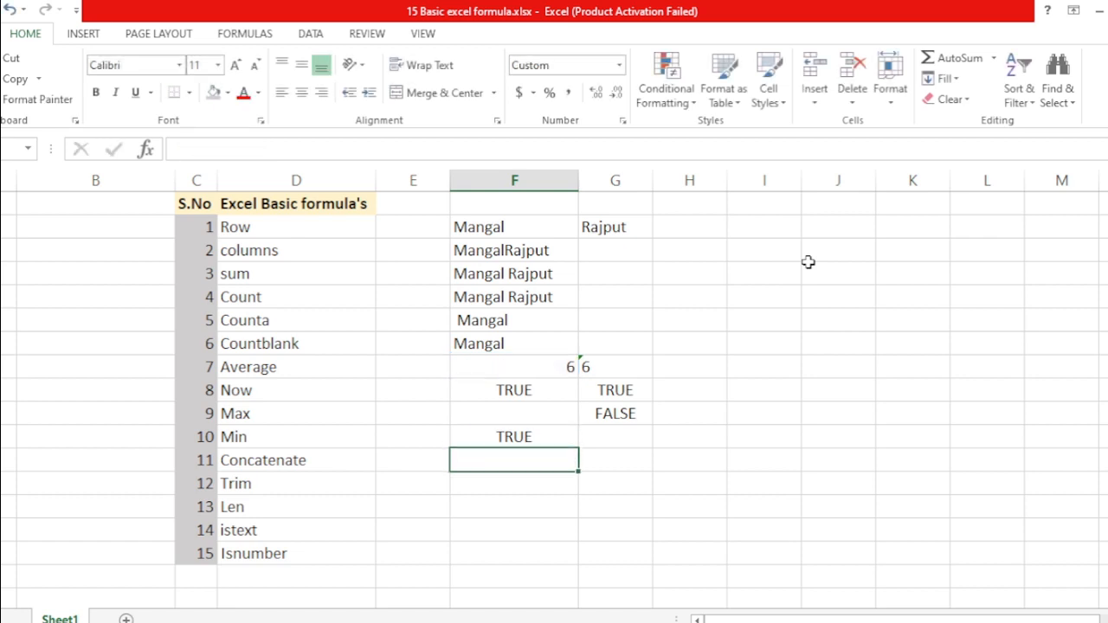
key("Up")
key("Up")
key("Up")
key("Up")
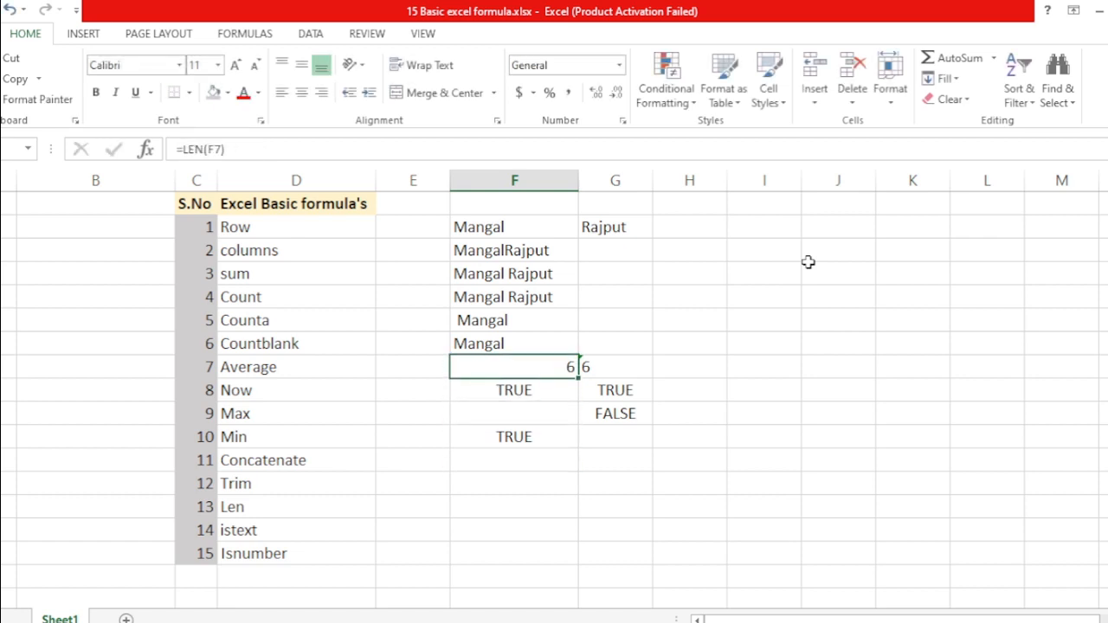
key("Down")
key("Down")
key("Down")
key("Down")
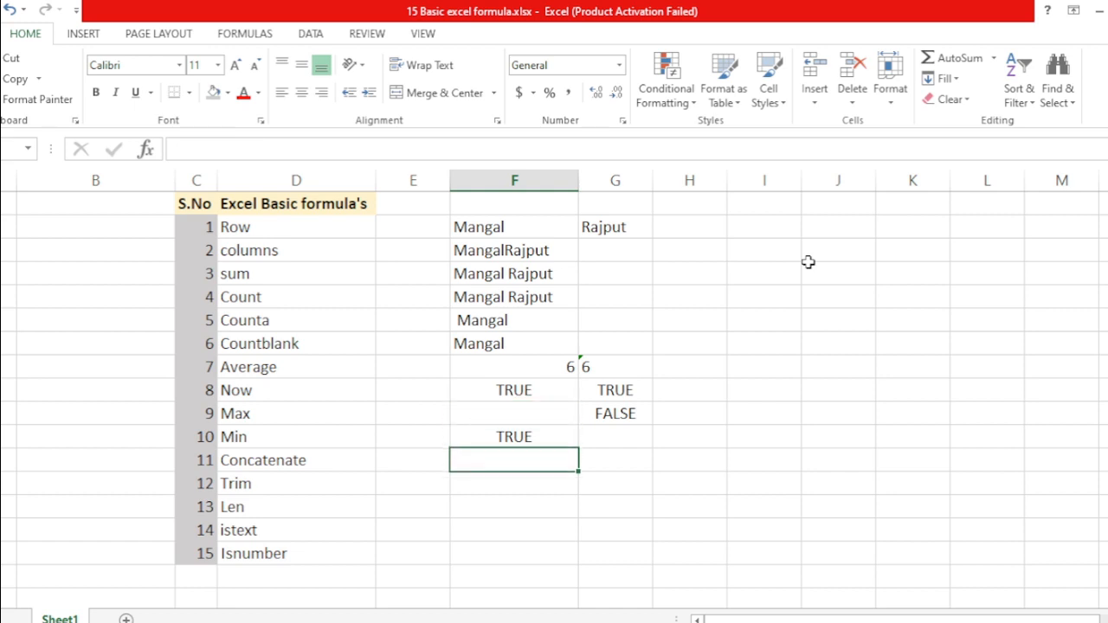
key("Right")
key("Up")
Enter =ISNUMBER(G8) in G10, which returns FALSE
type("=")
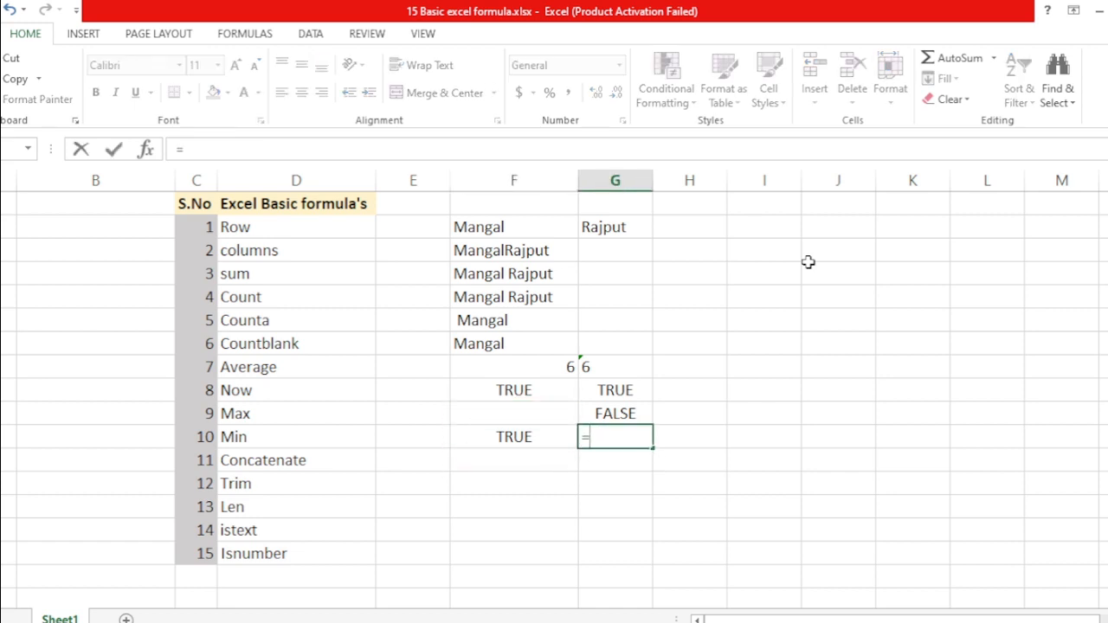
type("isnu")
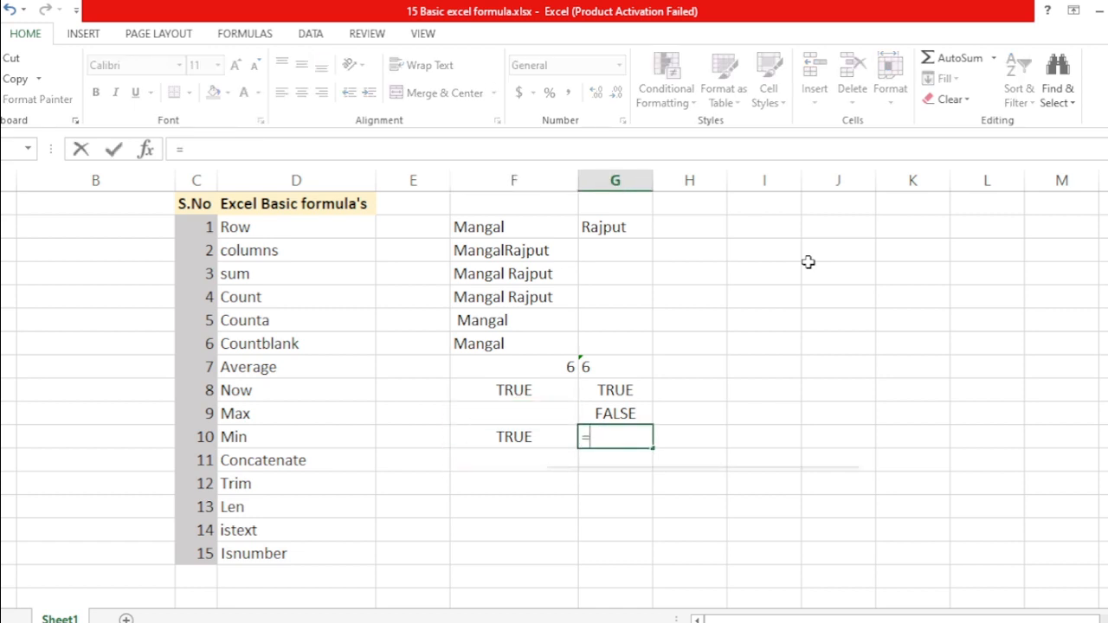
key("Tab")
key("Up")
key("Up")
key("Up")
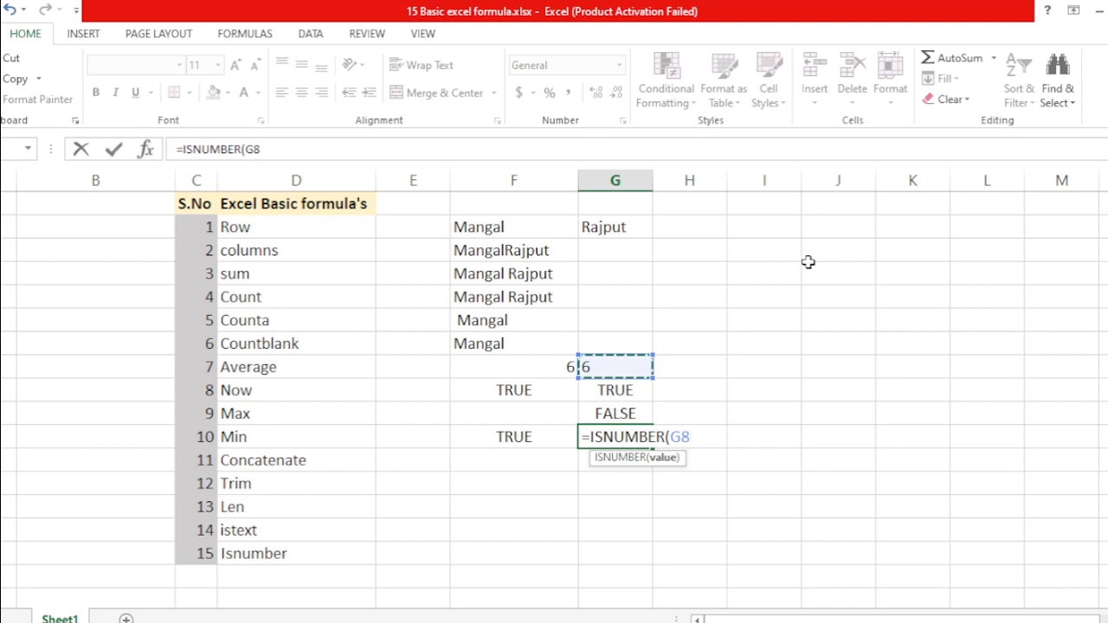
type(")")
key("ctrl+Return")
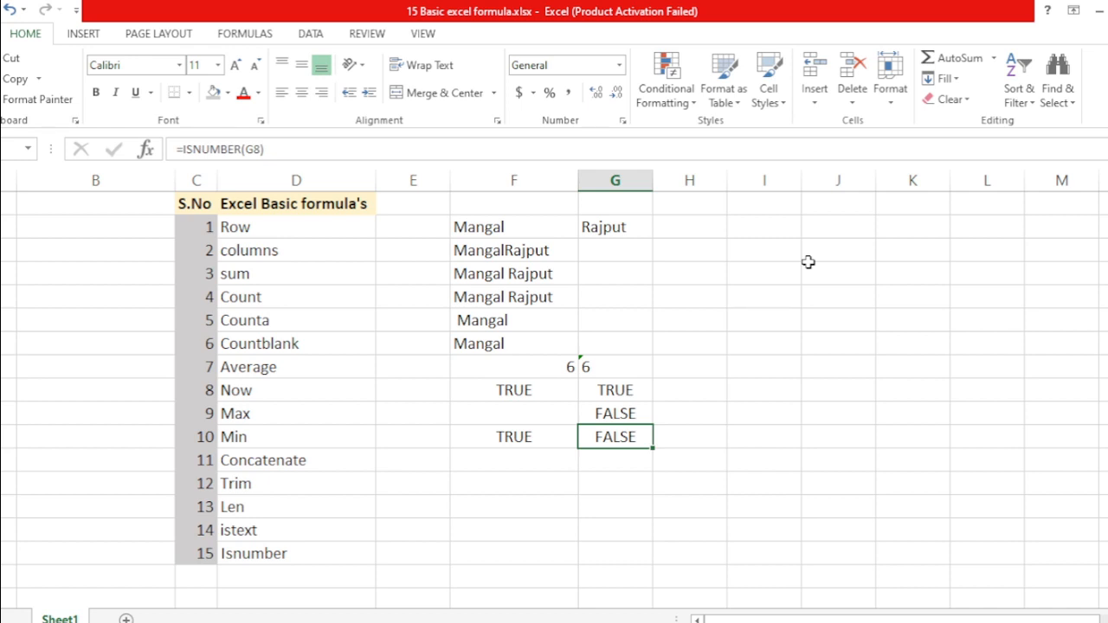
key("Left")
key("Up")
key("Up")
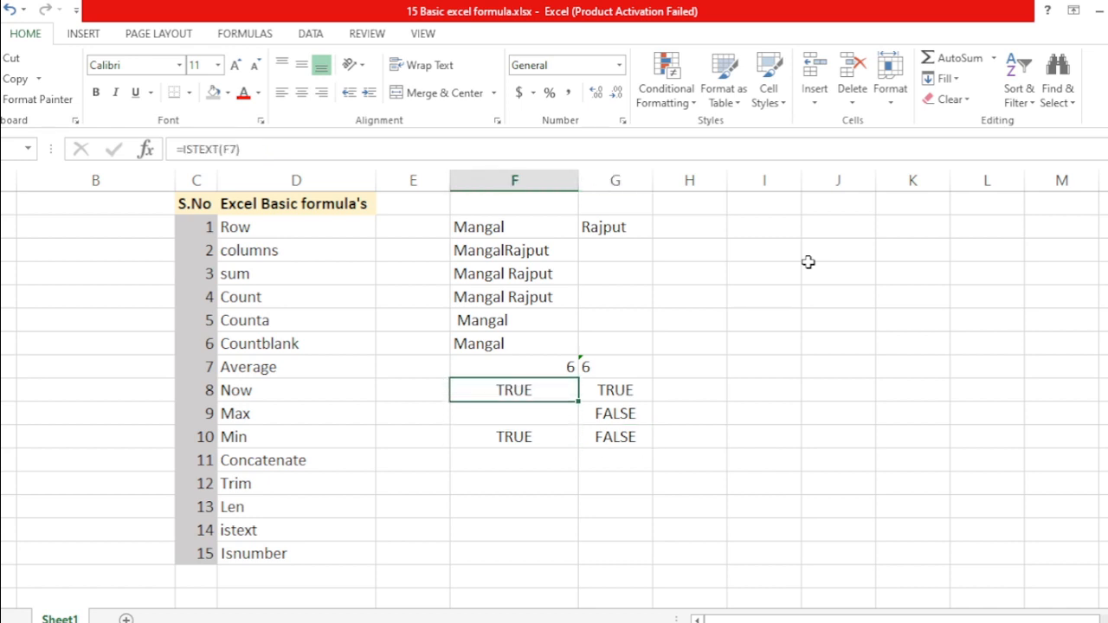
key("shift+Right")
key("shift+Right")
key("shift+Left")
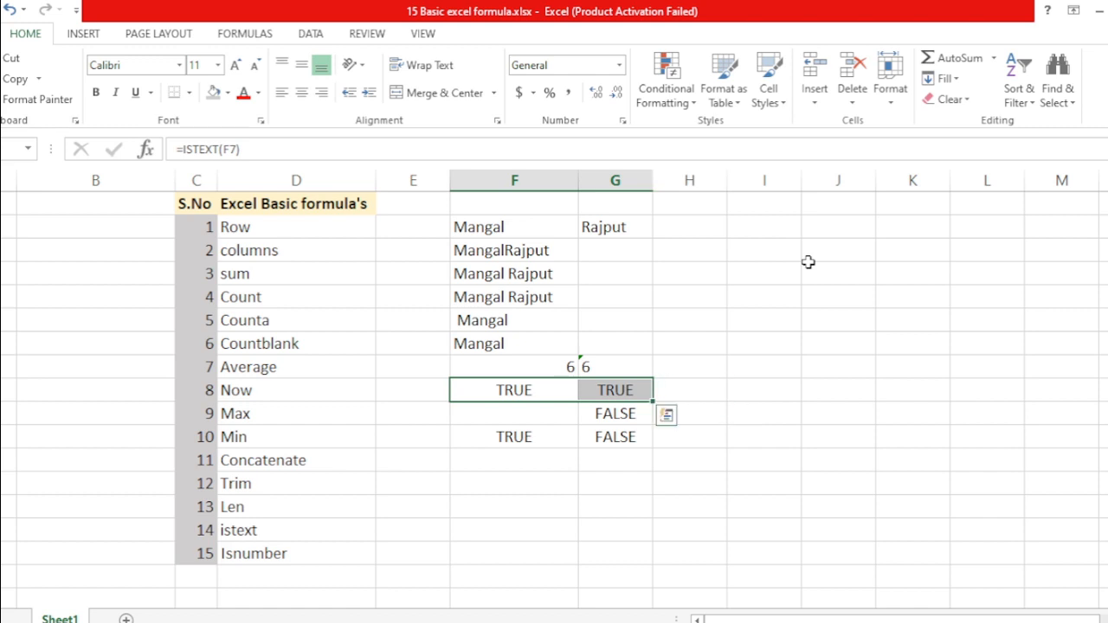
key("Up")
key("shift+Right")
key("shift+Down")
key("shift+Down")
key("shift+Down")
key("shift+Down")
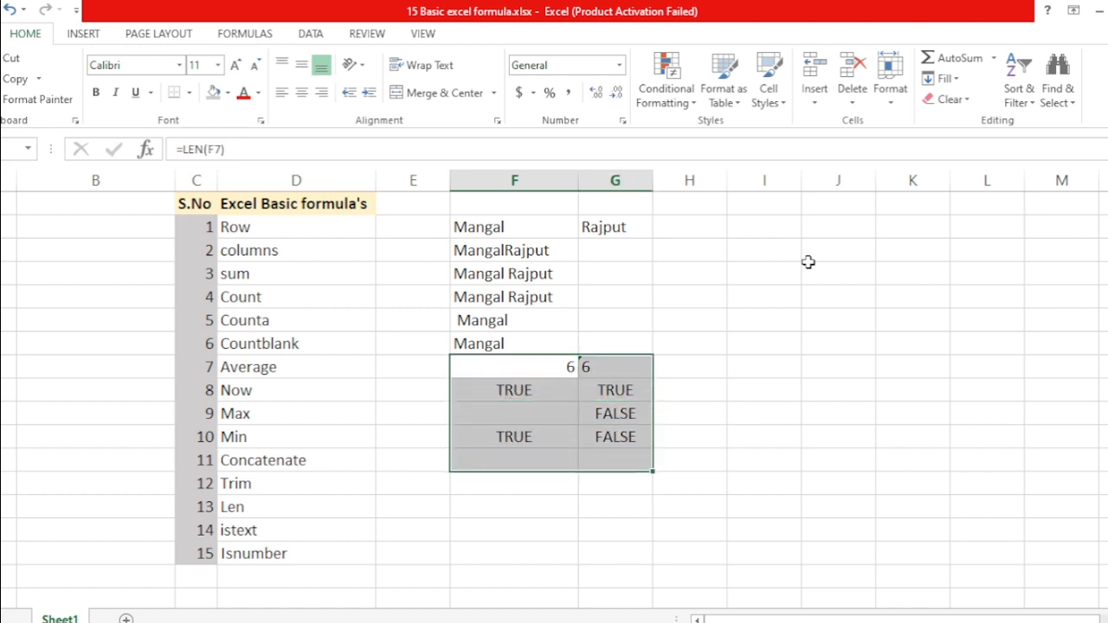
key("shift+Up")
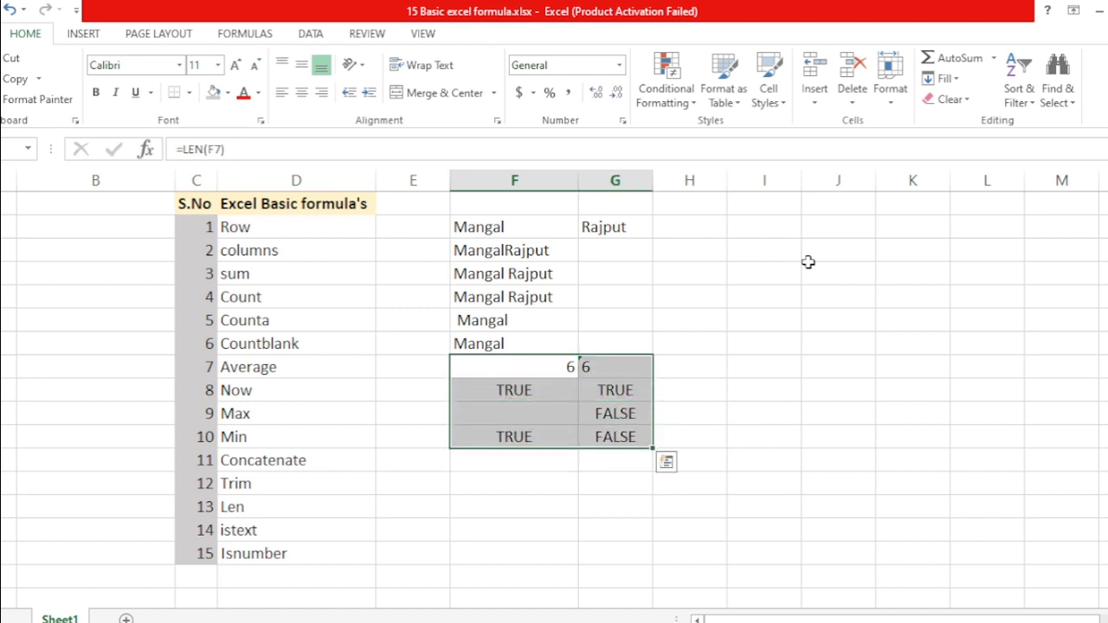